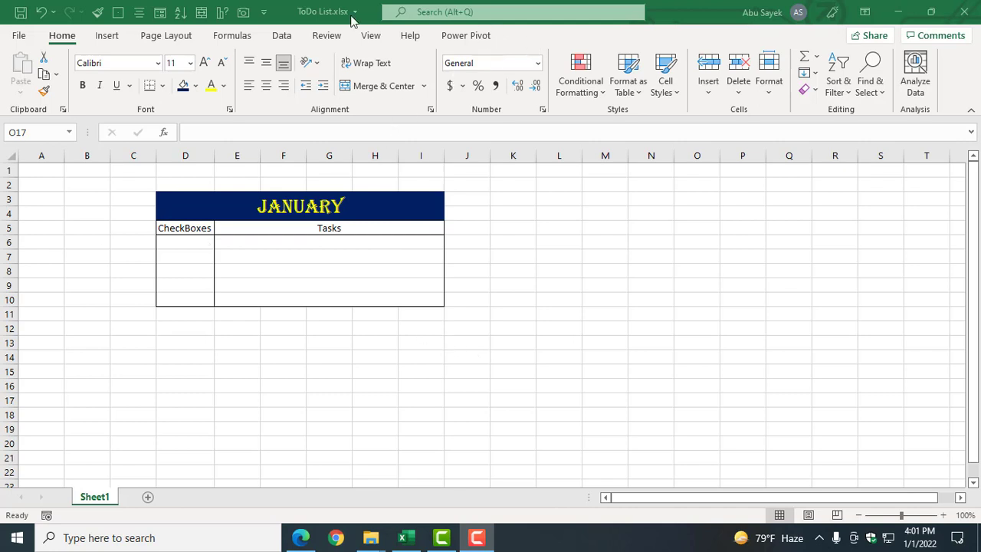
Enable the Developer tab in the ribbon customization options.
left_click(18, 35)
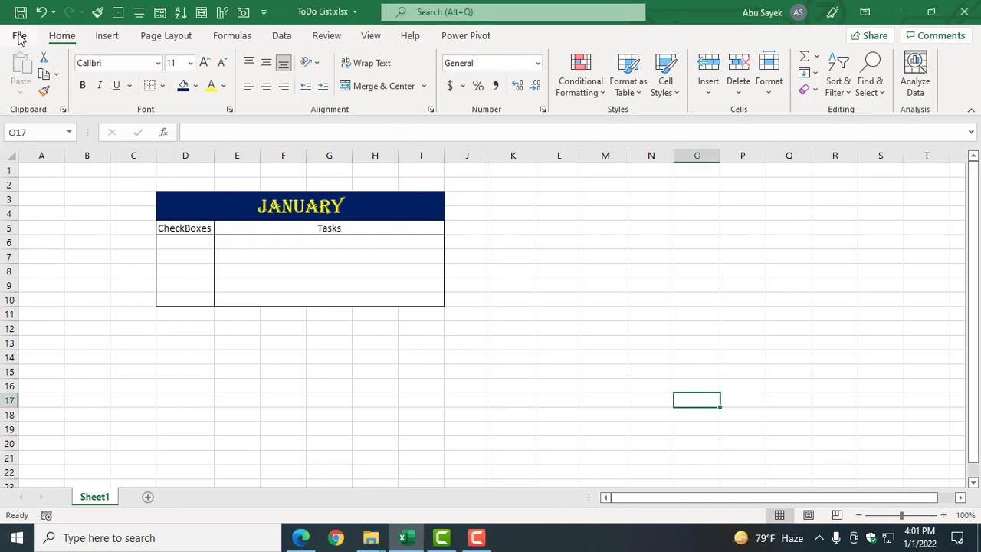
left_click(18, 35)
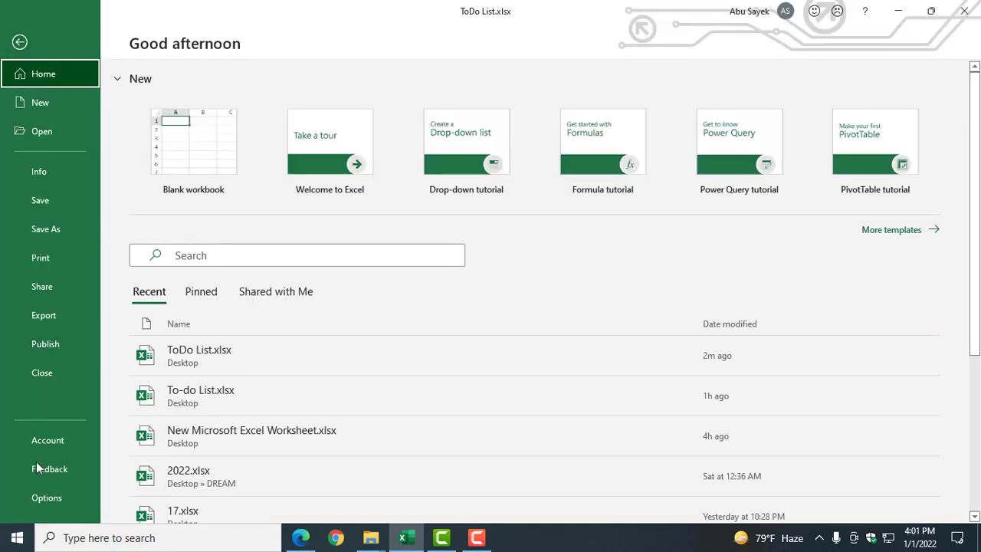
left_click(53, 500)
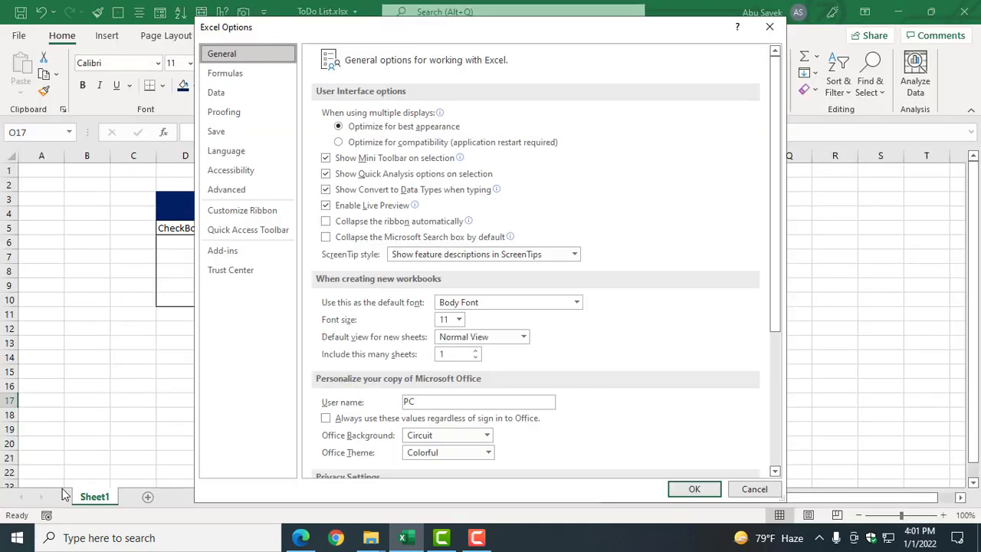
left_click(238, 216)
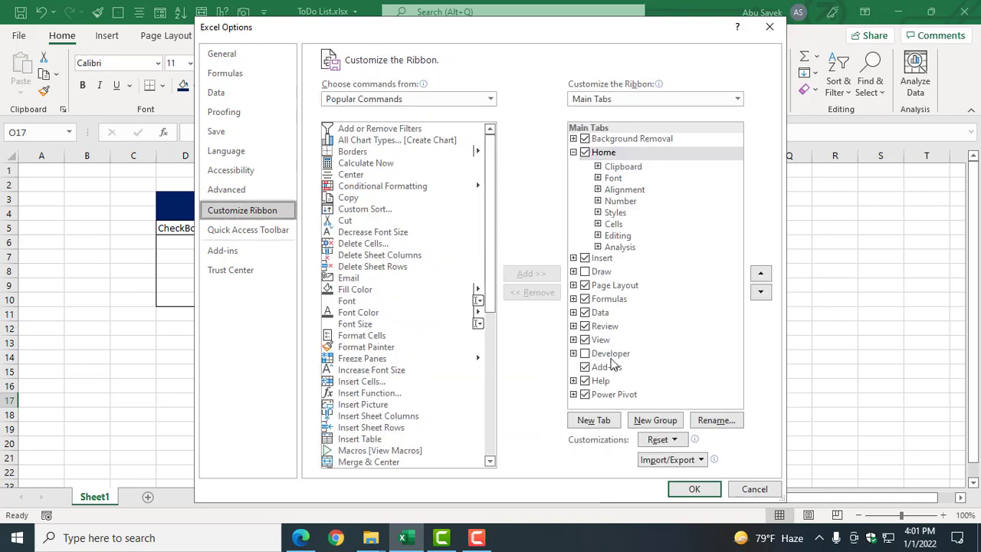
left_click(585, 353)
left_click(694, 489)
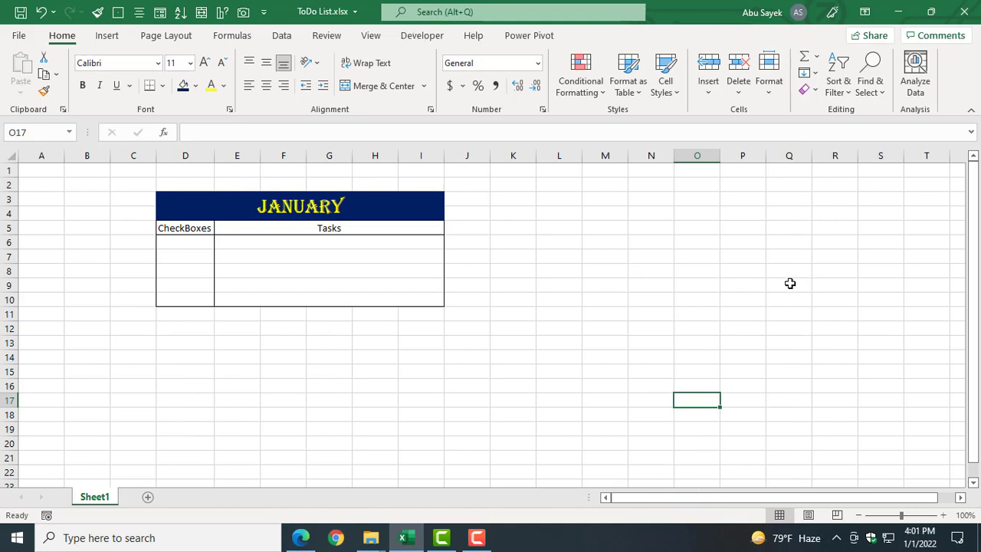
left_click(655, 323)
Insert a form-control check box in cell D6 under the CheckBoxes header and delete its caption text.
left_click(422, 43)
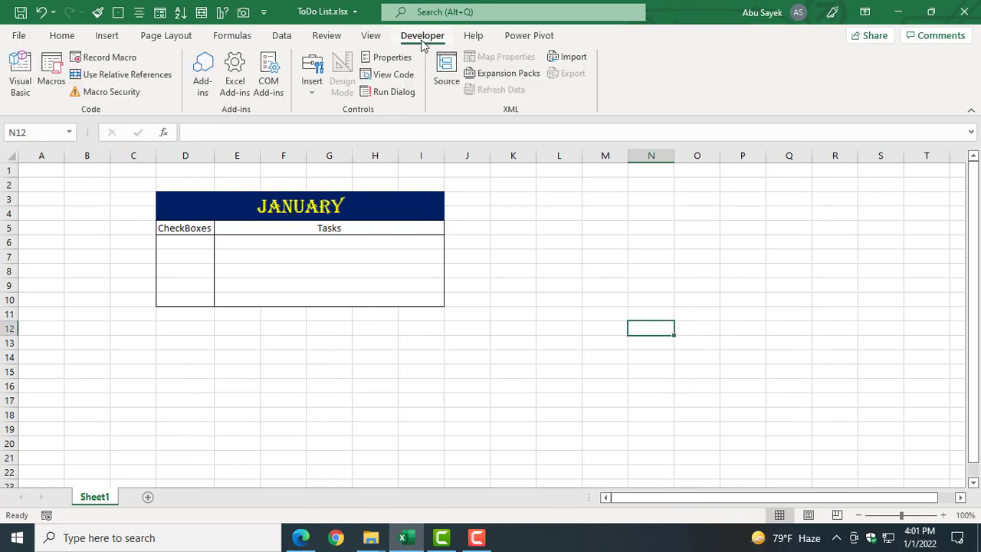
left_click(312, 88)
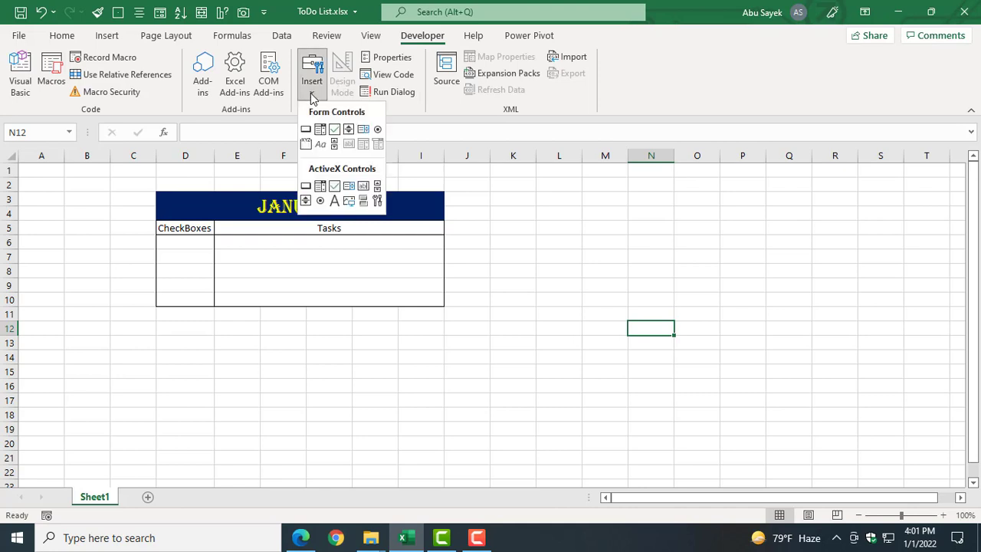
left_click(335, 130)
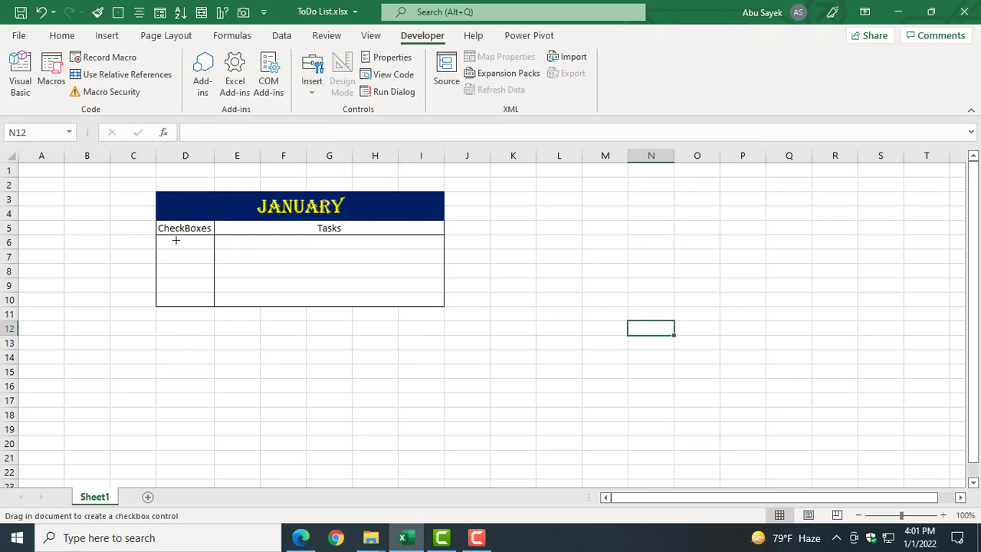
left_click_drag(169, 239, 180, 242)
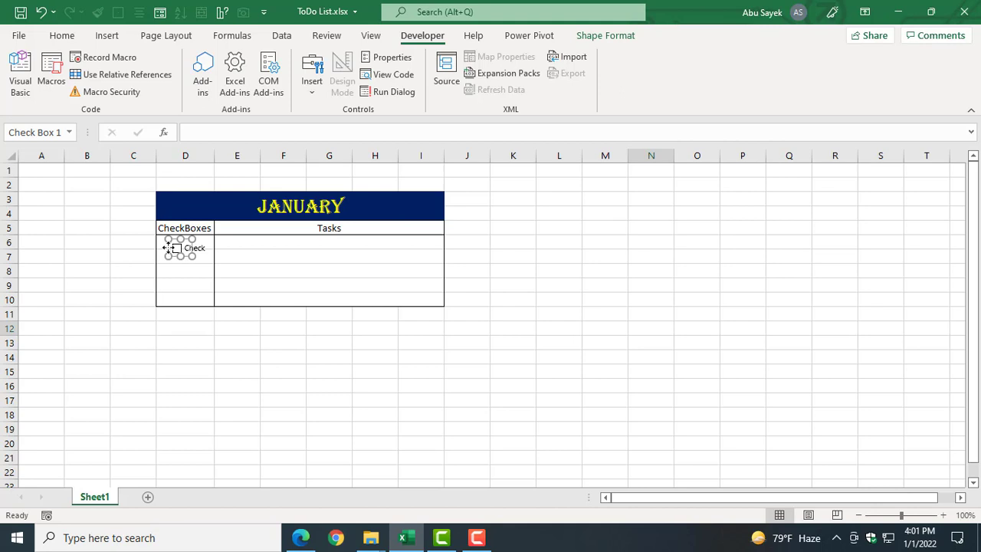
left_click_drag(168, 246, 170, 241)
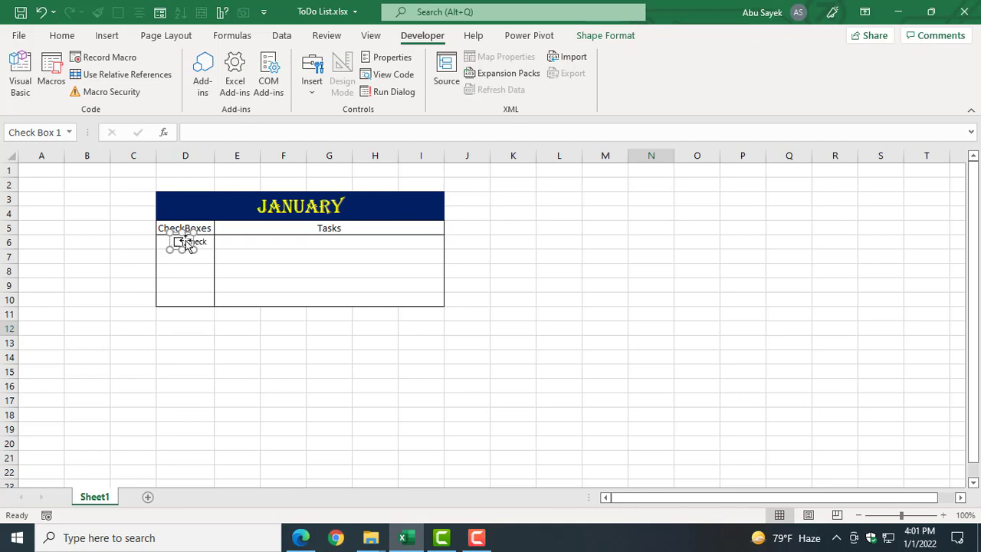
left_click(186, 242)
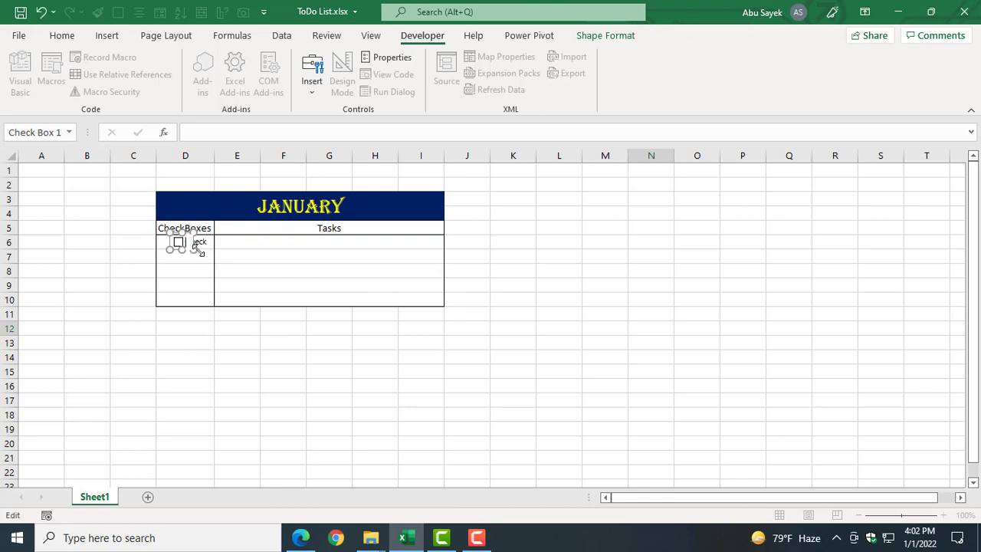
left_click(204, 383)
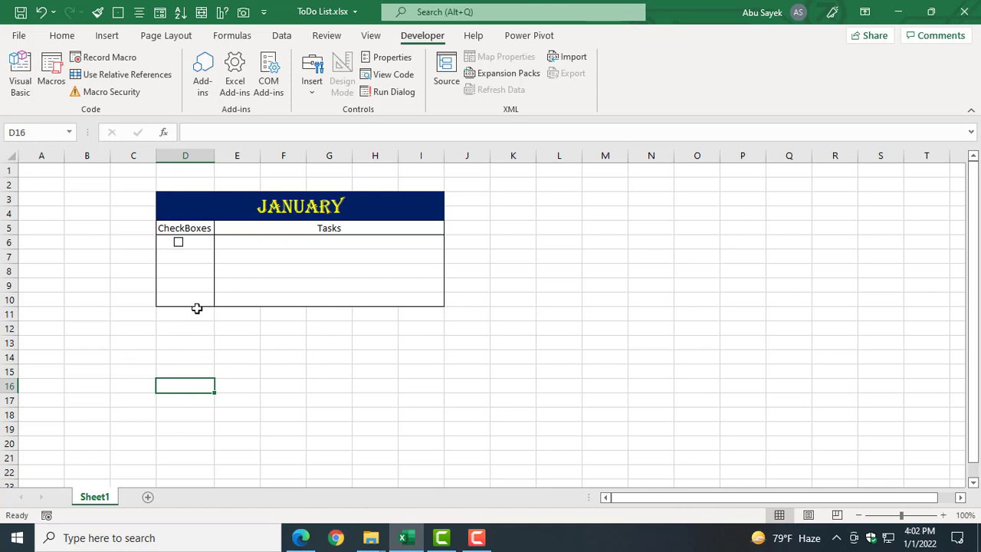
Fill the check box from cell D6 down through D10.
left_click(205, 246)
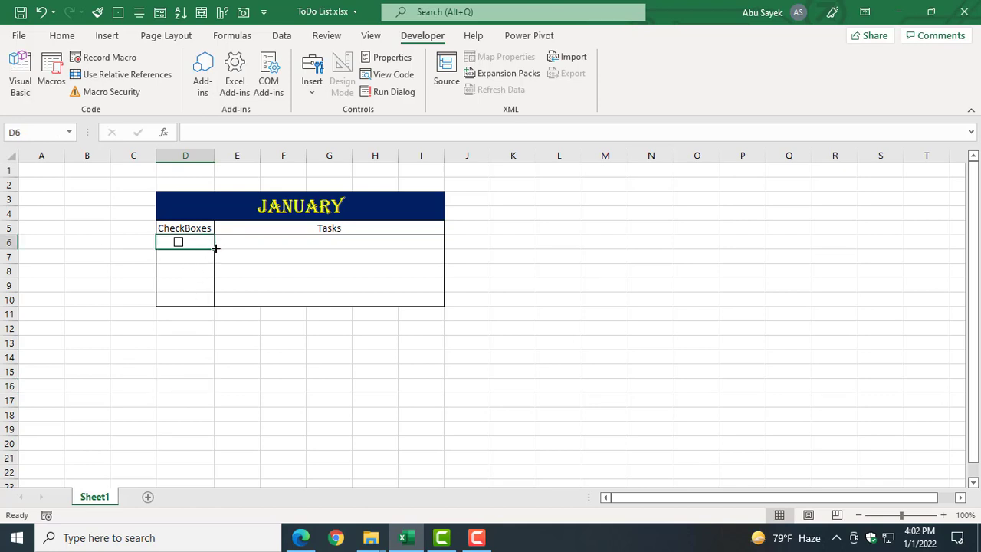
left_click_drag(214, 247, 213, 305)
left_click(215, 370)
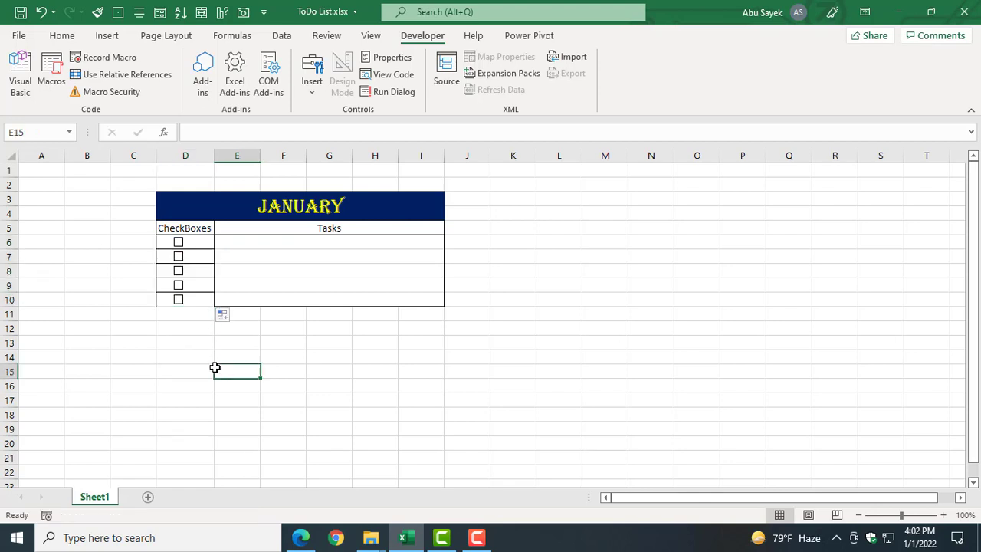
Remove all borders from the check box cells D6:D10.
left_click_drag(195, 240, 192, 301)
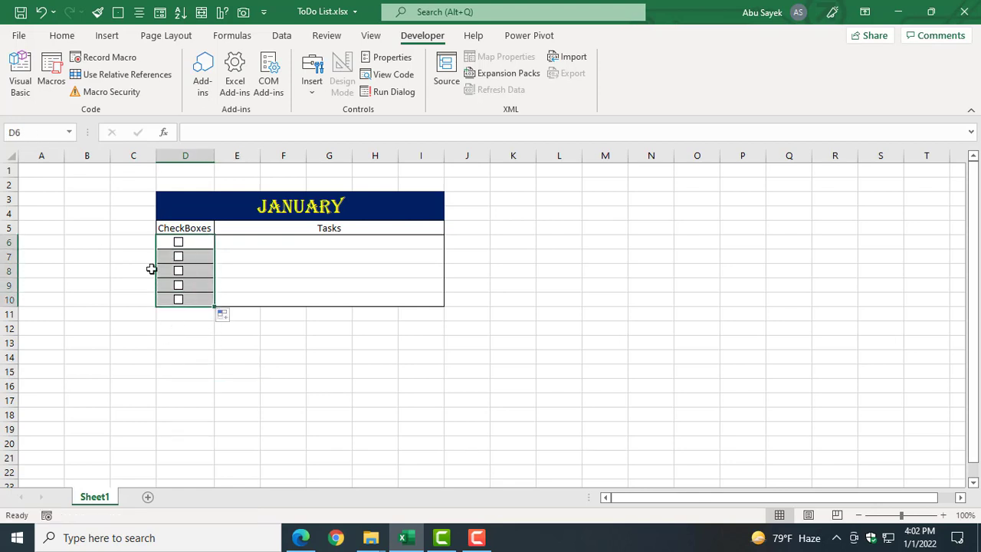
left_click(62, 36)
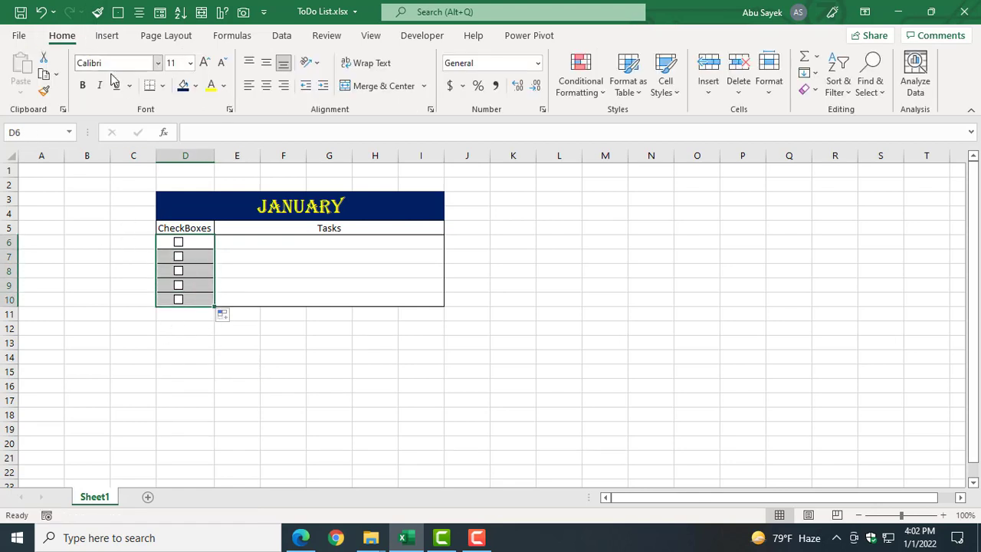
left_click(163, 86)
left_click(177, 208)
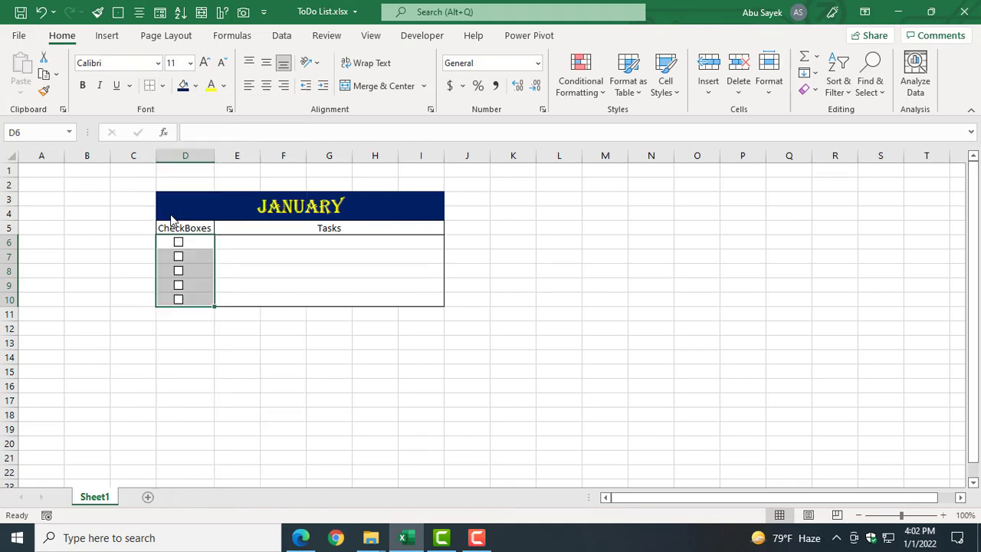
left_click(194, 330)
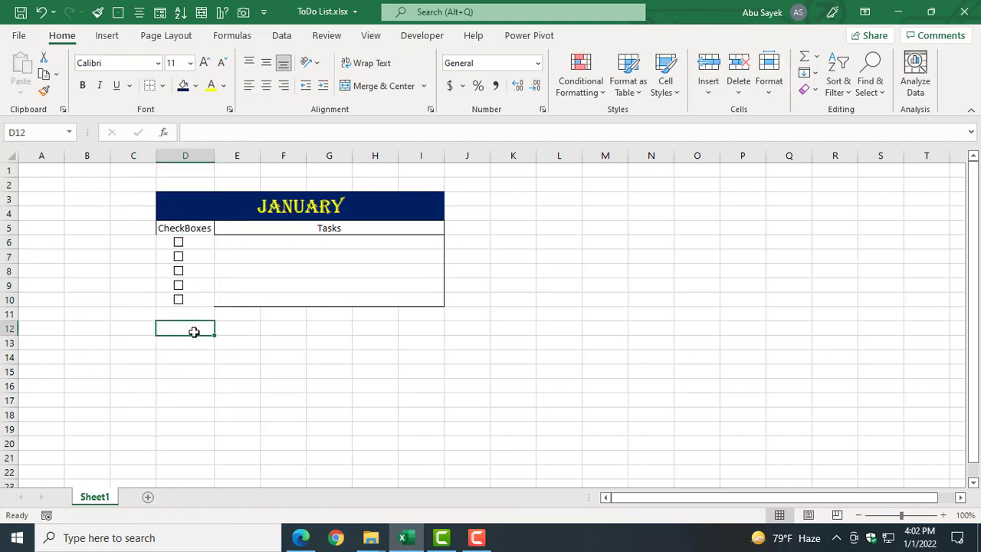
Tick the check box in D6 and apply an outside border around D6:D10.
left_click(196, 241)
left_click_drag(195, 241, 193, 299)
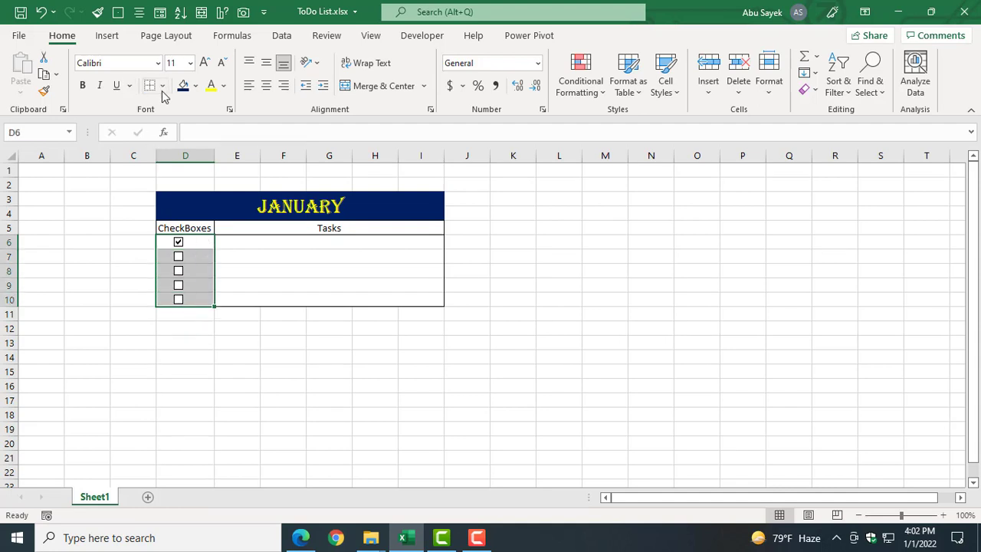
left_click(163, 86)
left_click(199, 249)
left_click(587, 269)
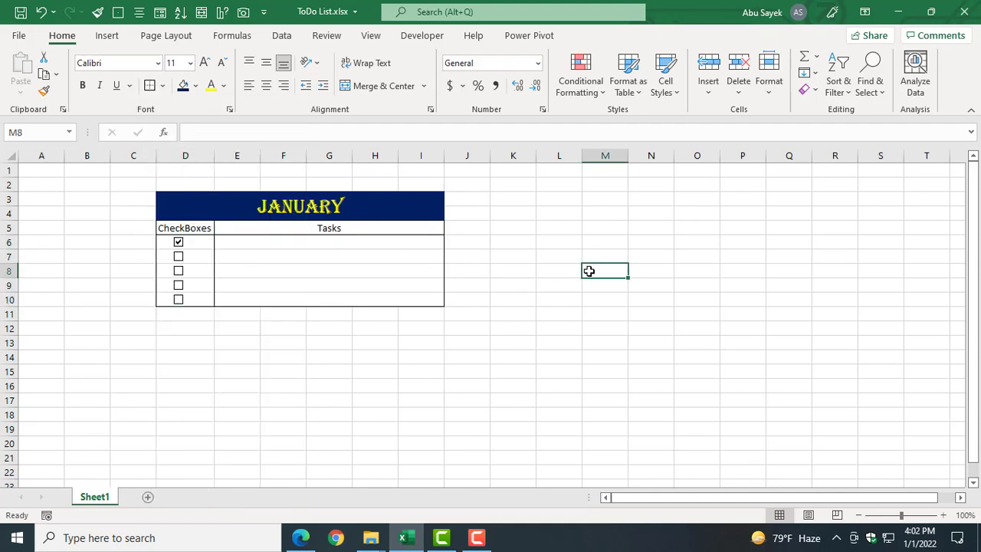
Left-align the first task cell E6 and enter "To read 5 books" in it.
left_click(288, 374)
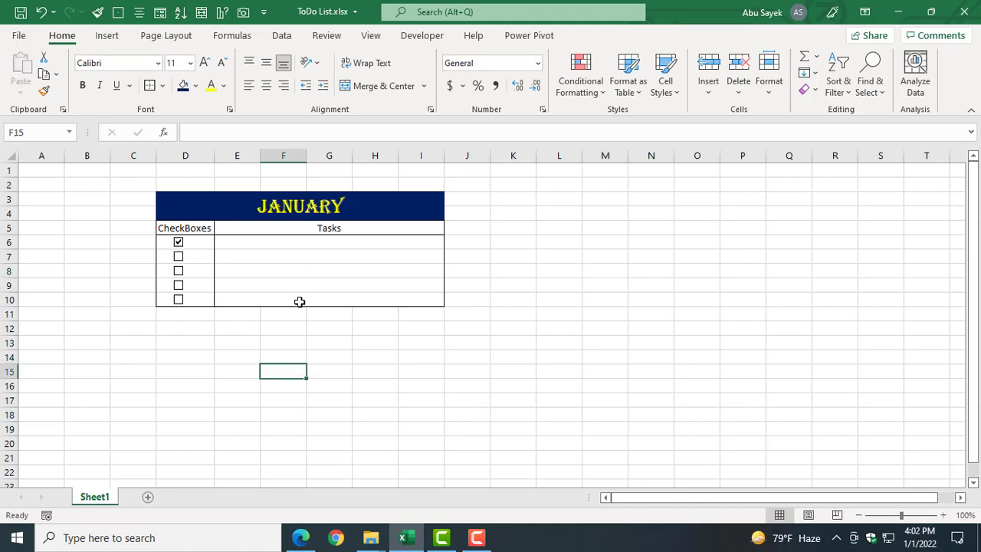
double_click(294, 241)
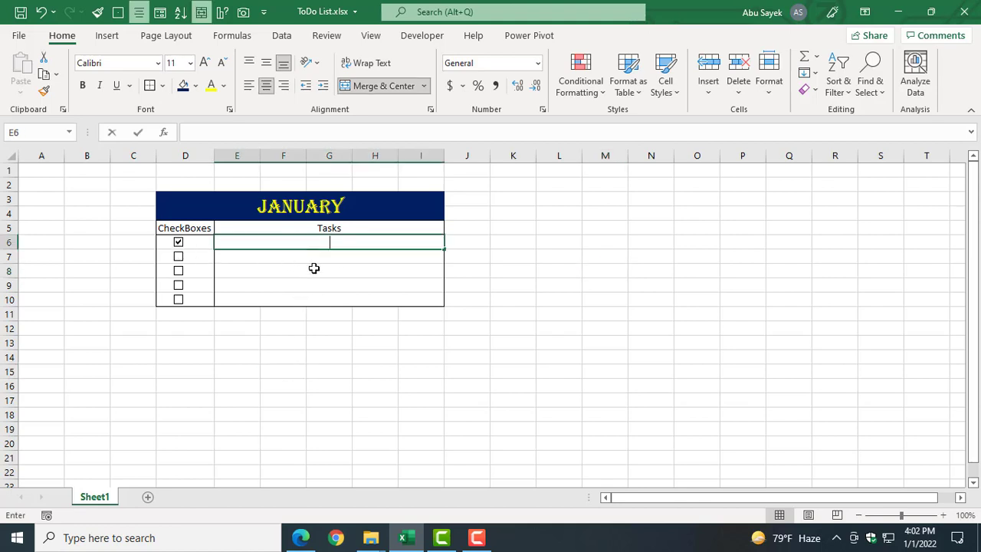
left_click(287, 355)
left_click(265, 243)
left_click(249, 86)
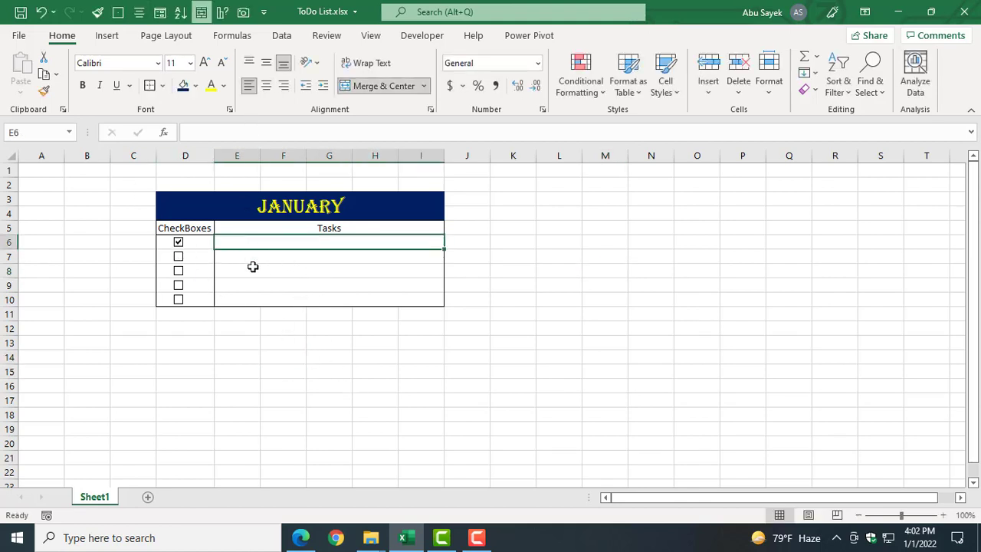
double_click(253, 242)
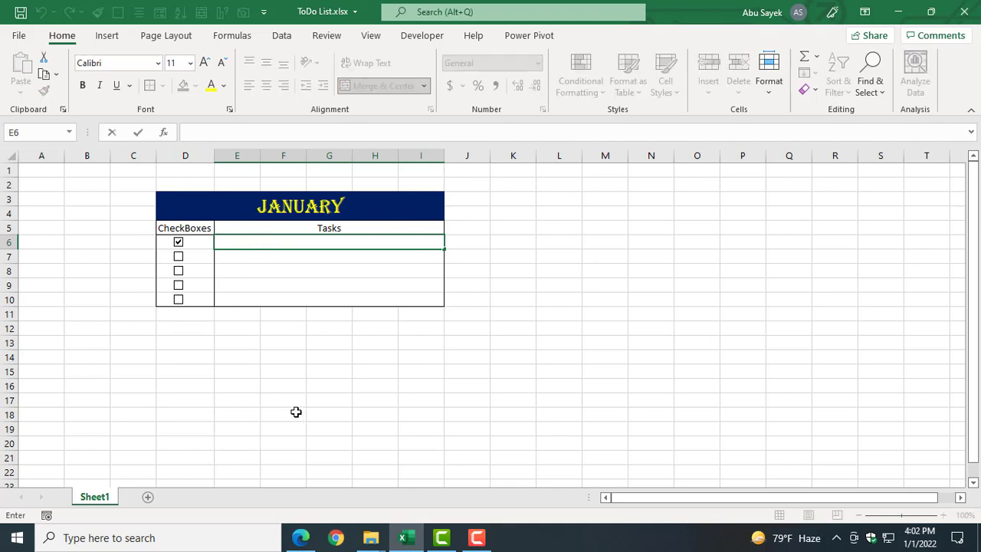
type("Too")
type("read 5 books")
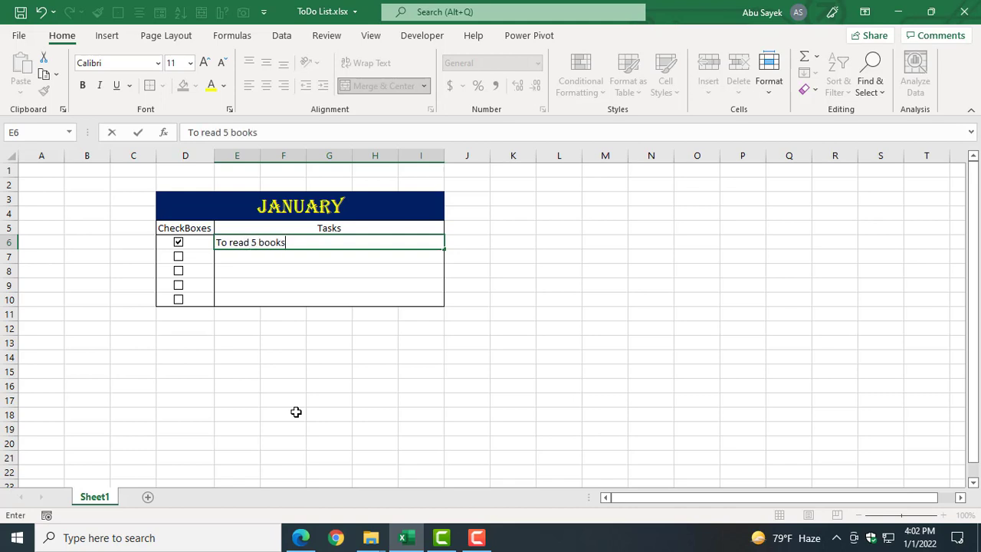
left_click(272, 401)
Copy the formatting of task cell E6 to the task rows 7 through 10 with Format Painter.
double_click(285, 256)
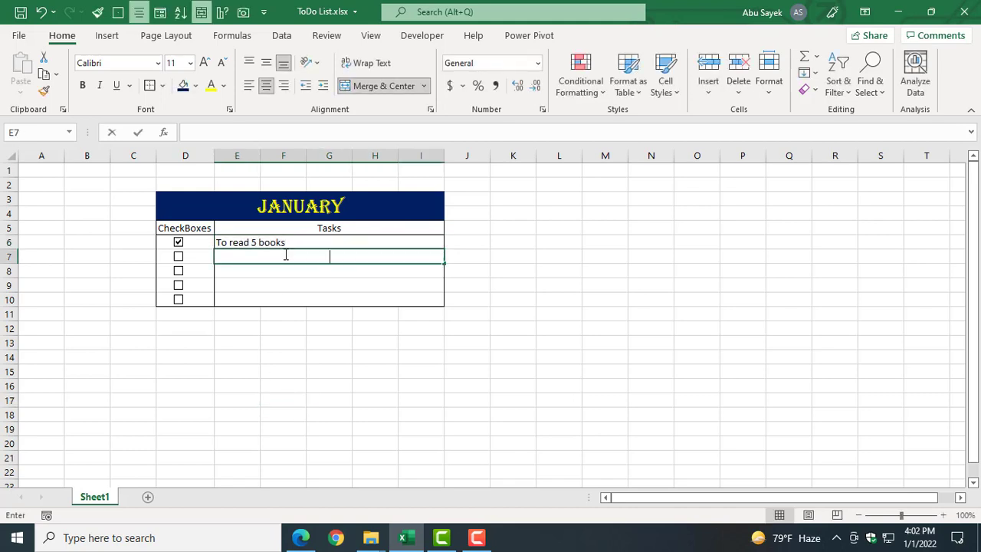
left_click(263, 374)
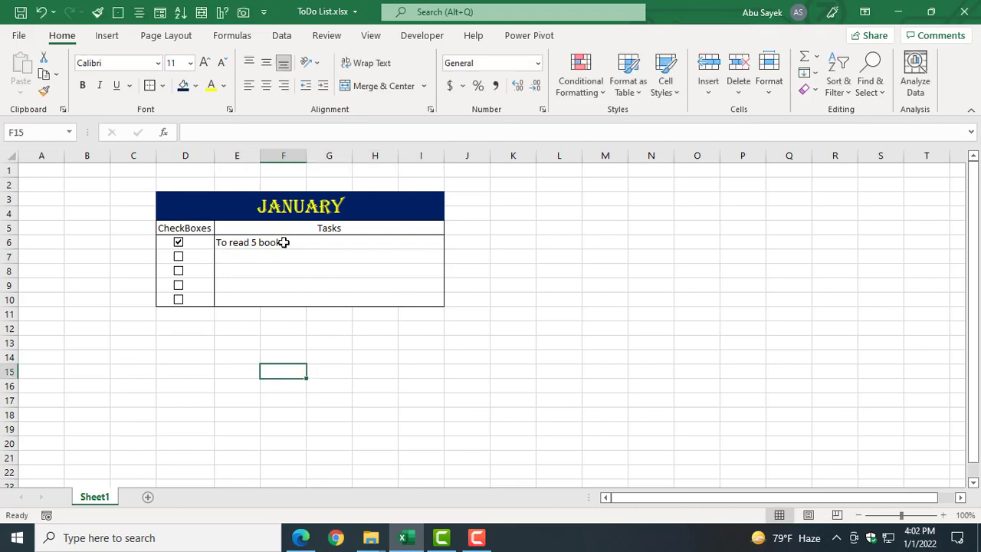
left_click(283, 242)
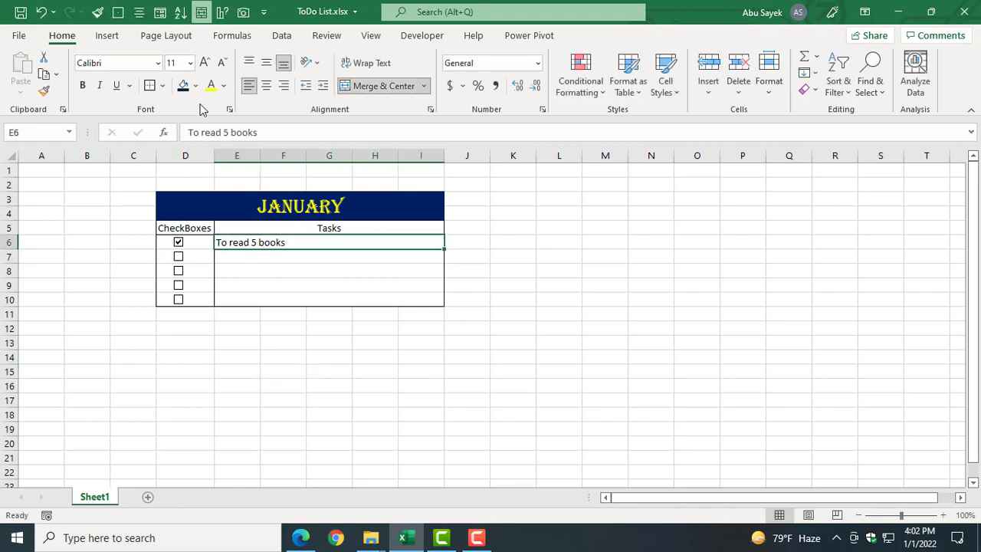
left_click(43, 90)
mouse_move(234, 259)
left_mouse_down()
mouse_move(242, 289)
mouse_move(267, 300)
left_mouse_up()
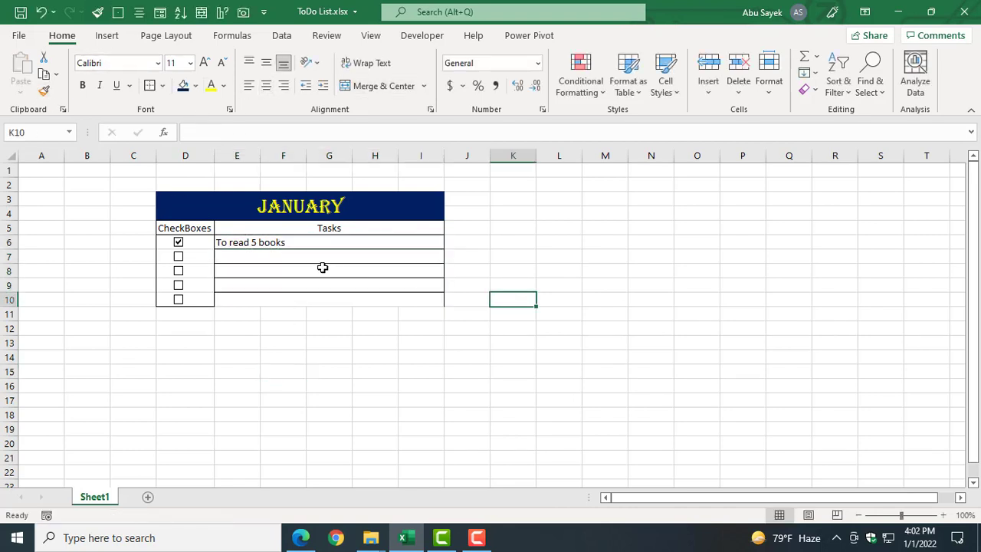
Enter "To start a New Semester" as the second task in cell E7.
double_click(285, 257)
type("T")
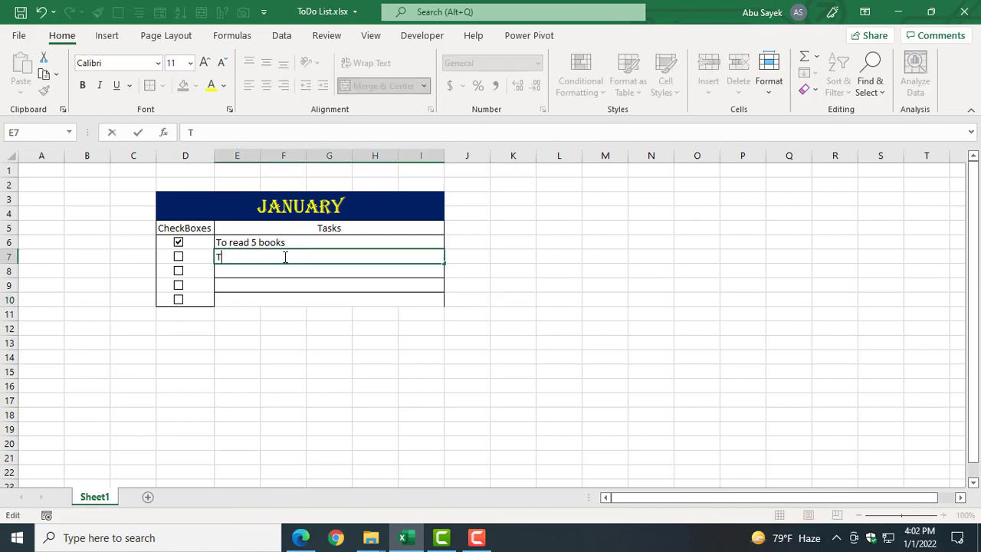
type("o")
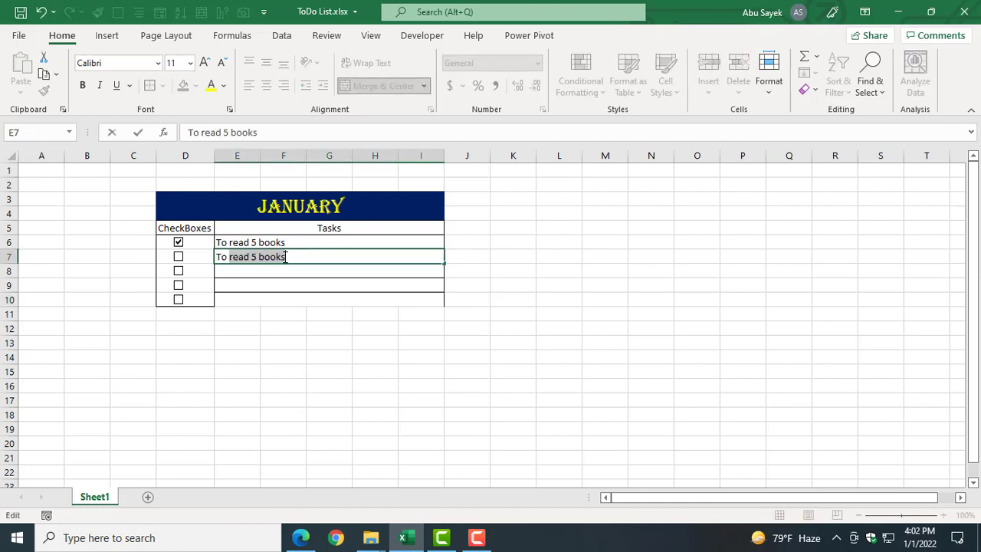
type(" start a")
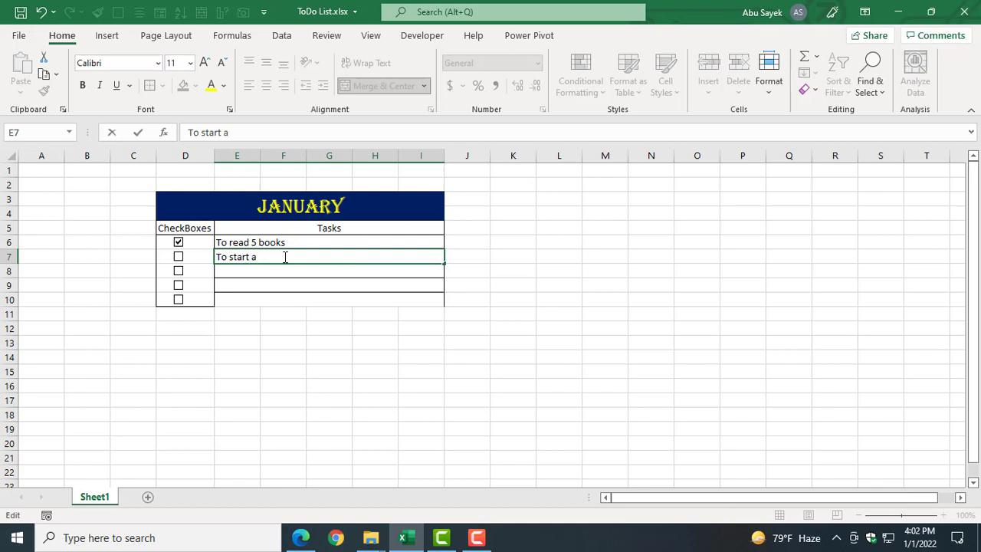
type(" New semes")
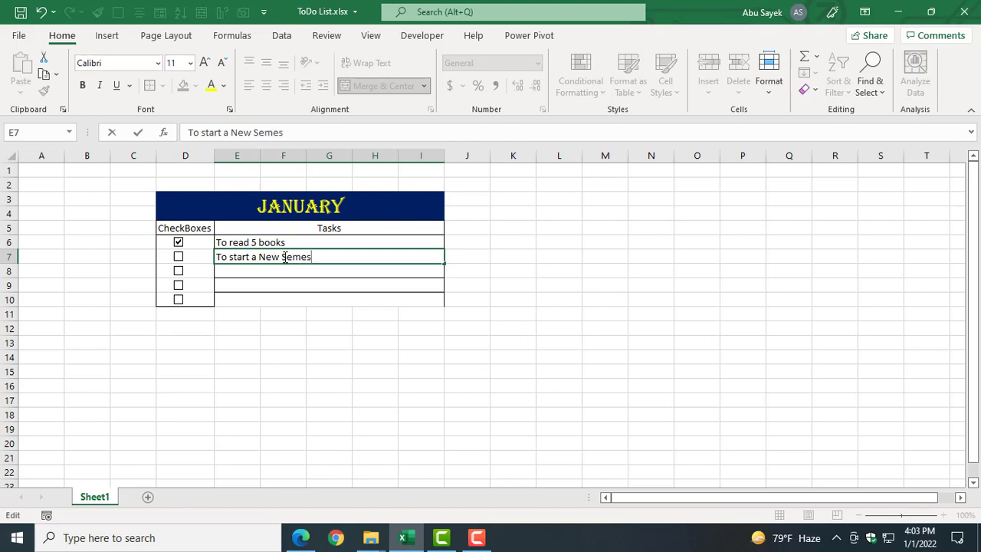
type("ter")
Enter "To start Excel Batch 3" as the third task in cell E8.
left_click(255, 268)
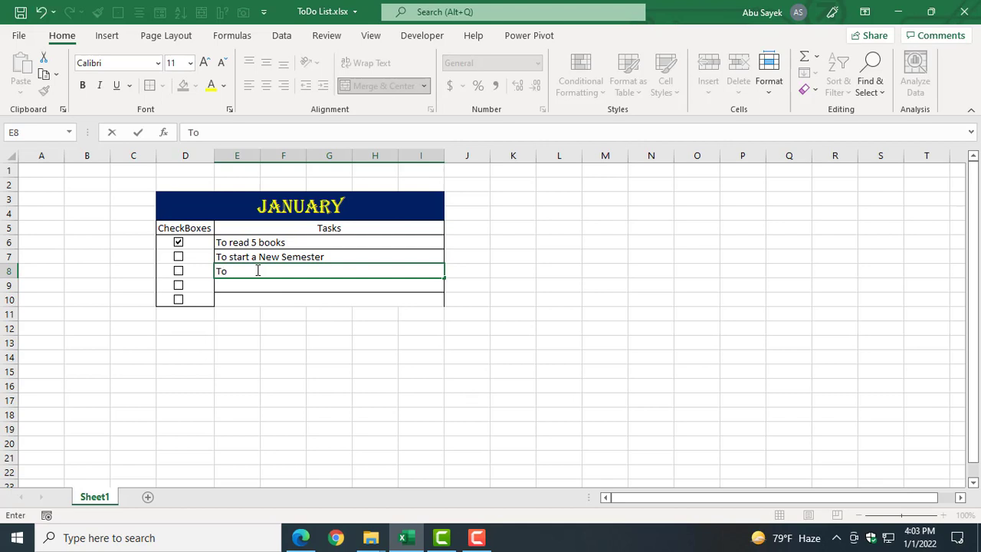
type("To start ")
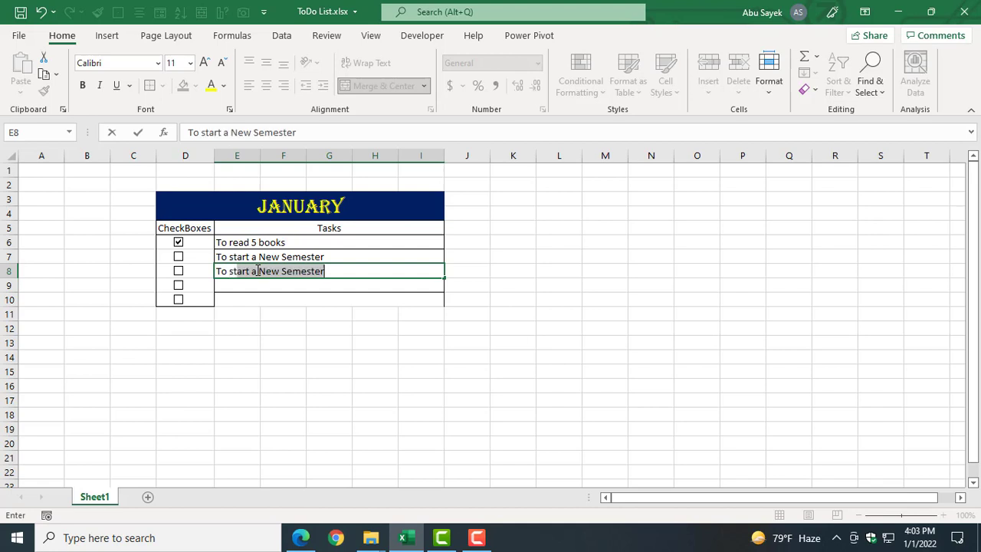
type("Ex")
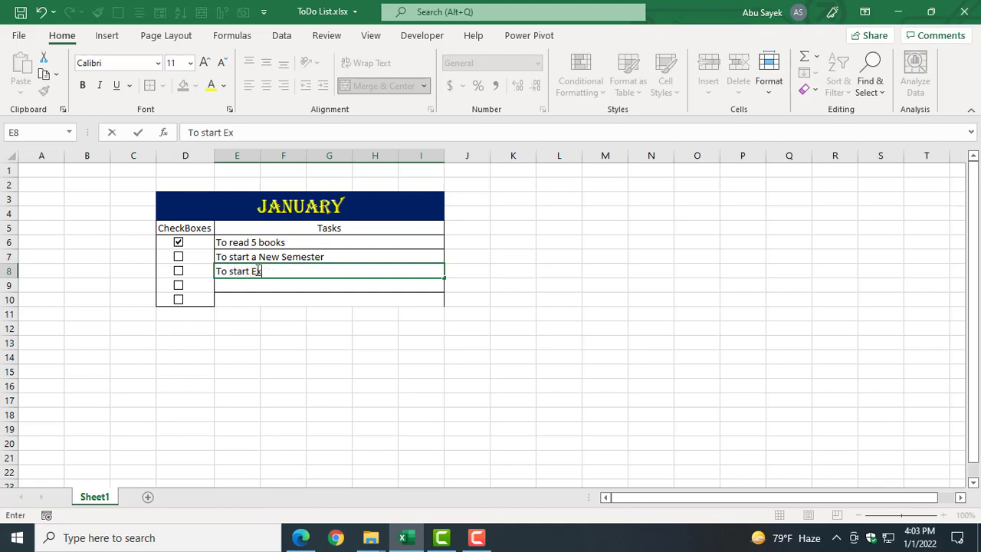
type("cel Batch 3")
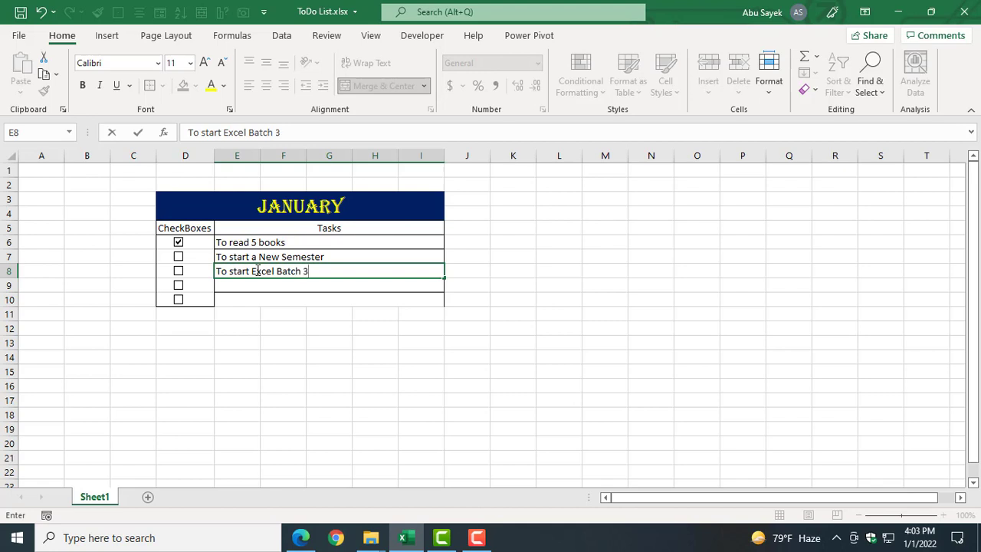
left_click(390, 348)
Enter "To complete my upcoming Video Session" as the fourth task in cell E9.
double_click(271, 284)
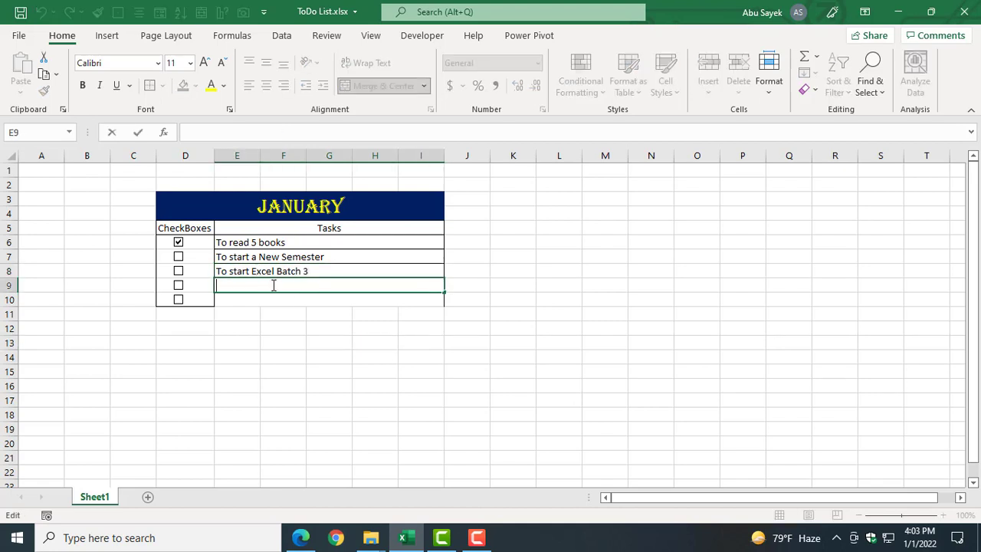
type("To com")
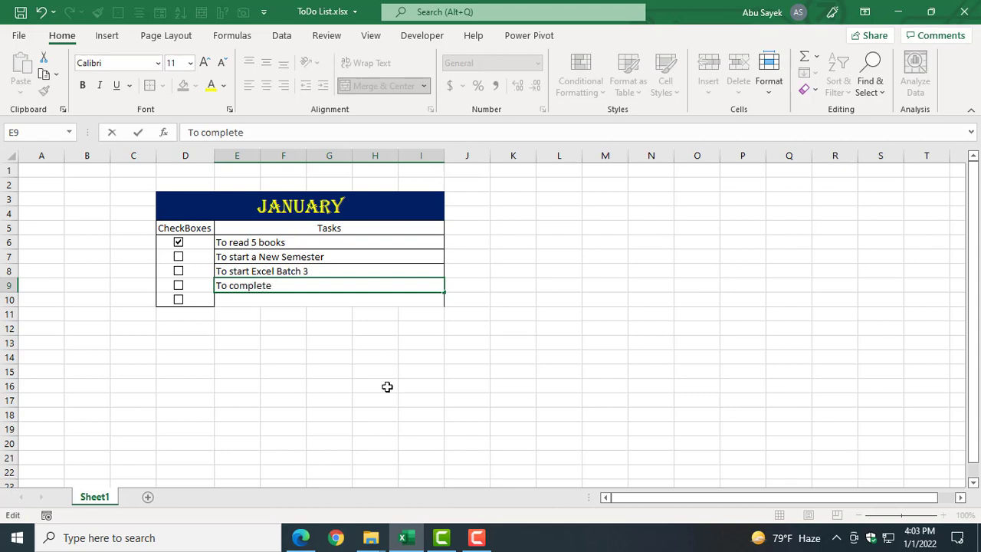
type("plete my upcoming")
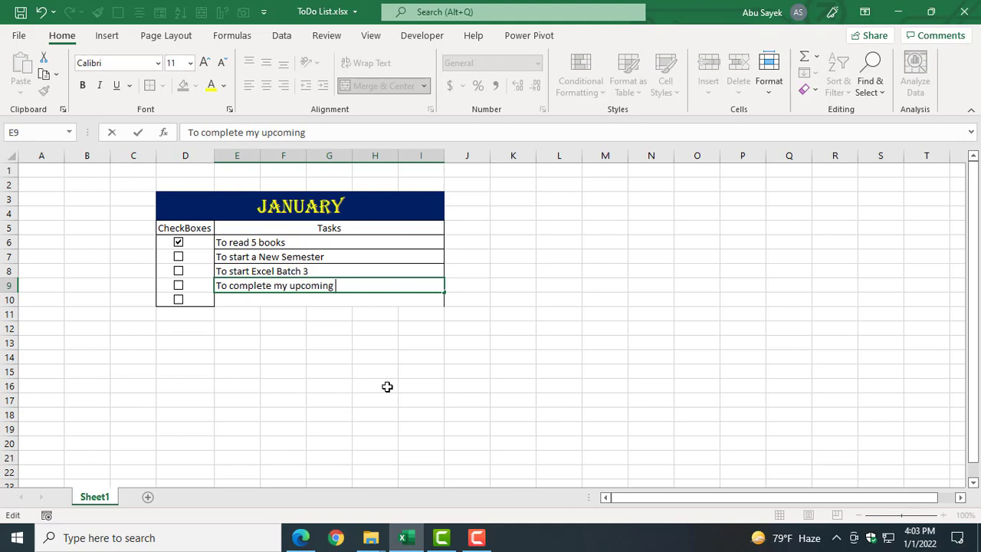
type("Video Sessio")
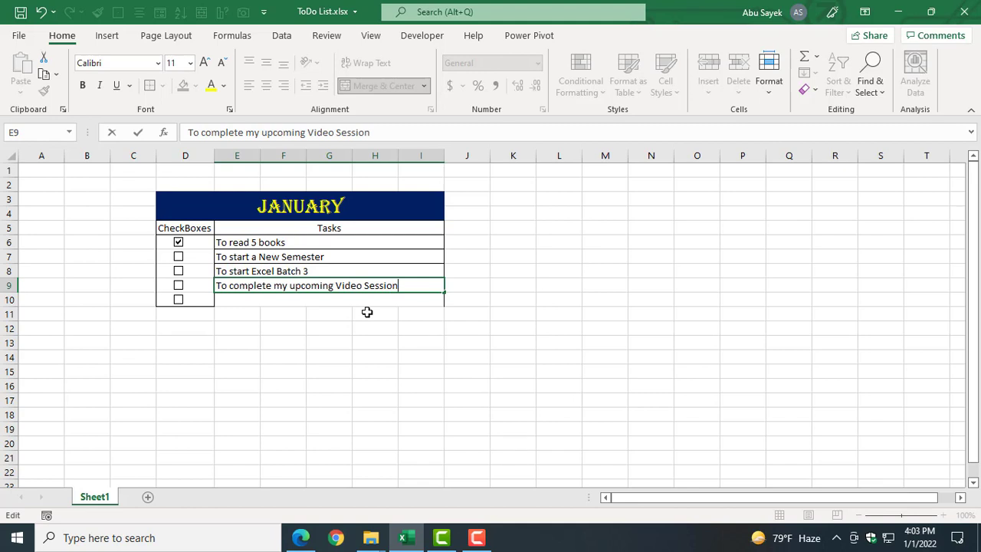
type("n")
left_click(335, 325)
Enter "To write a Book" as the fifth task in cell E10.
left_click(228, 301)
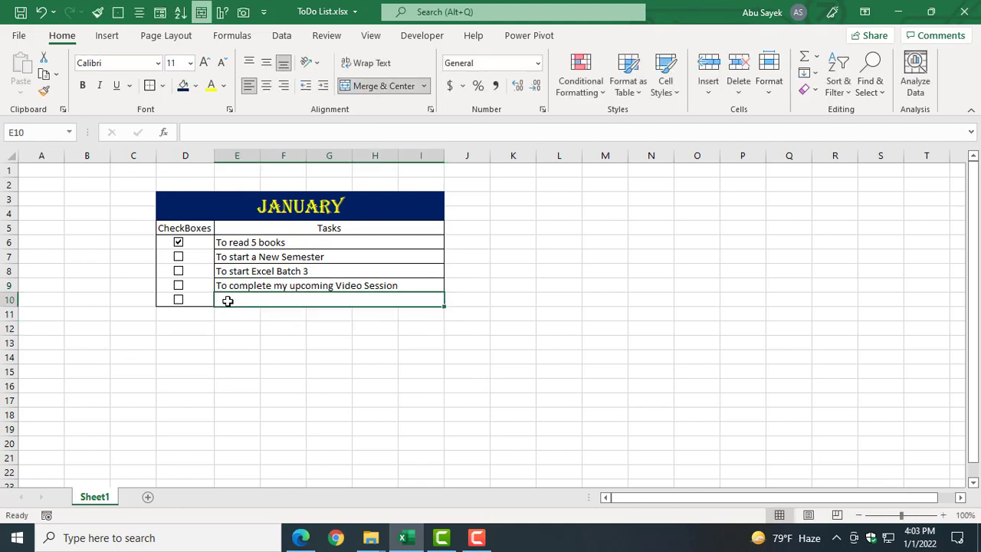
double_click(229, 302)
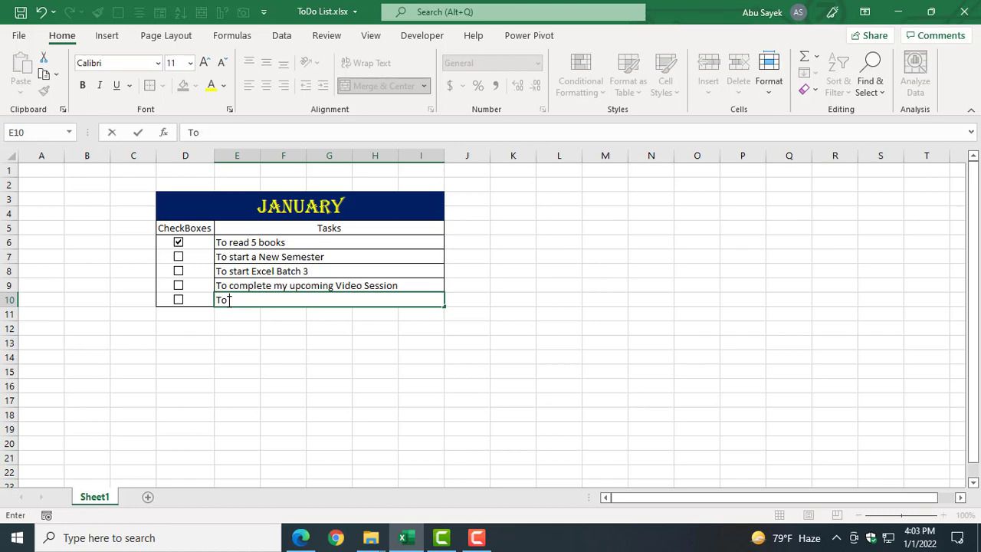
type("To start a")
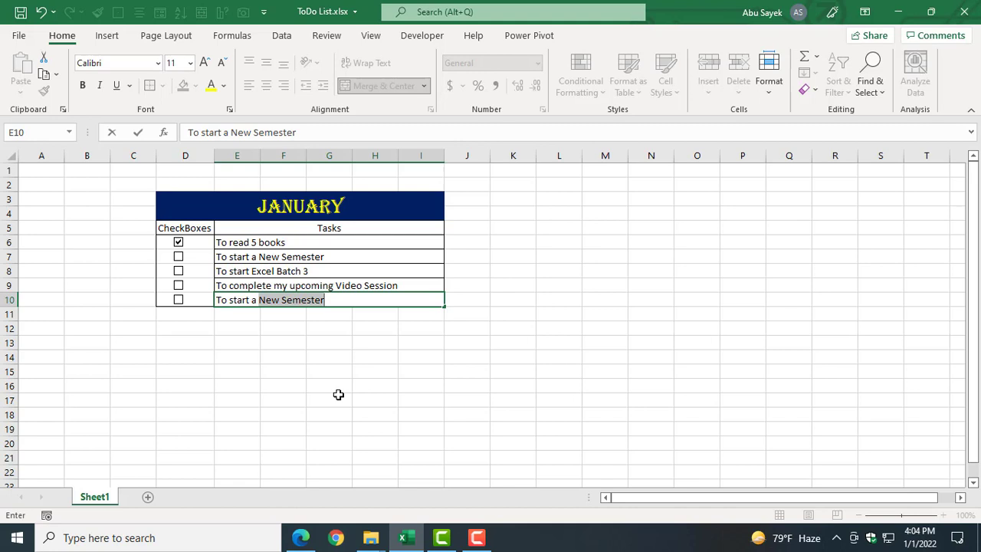
key("BackSpace")
key("BackSpace")
key("BackSpace")
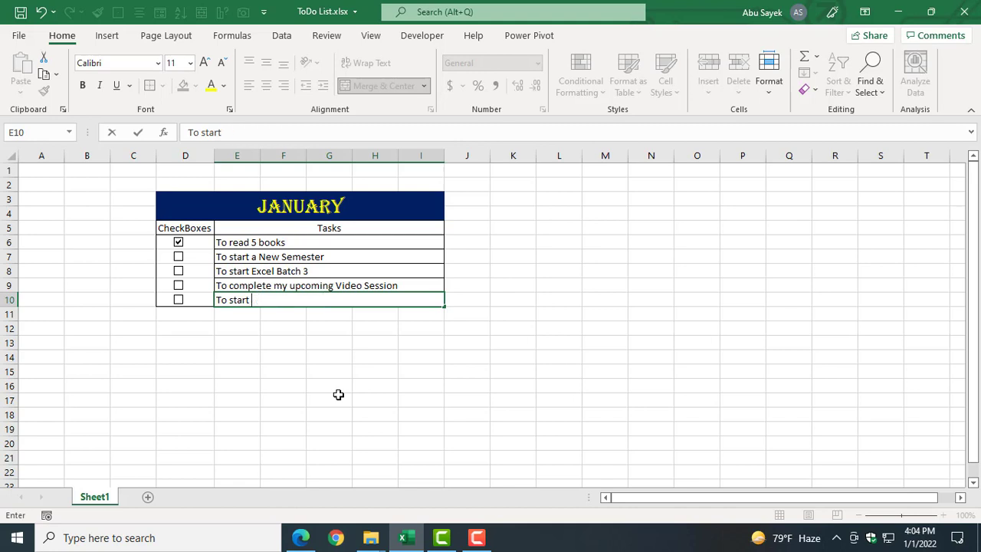
key("BackSpace")
key("BackSpace")
key("BackSpace")
key("BackSpace")
type("wrie")
type("e a Book")
left_click(375, 452)
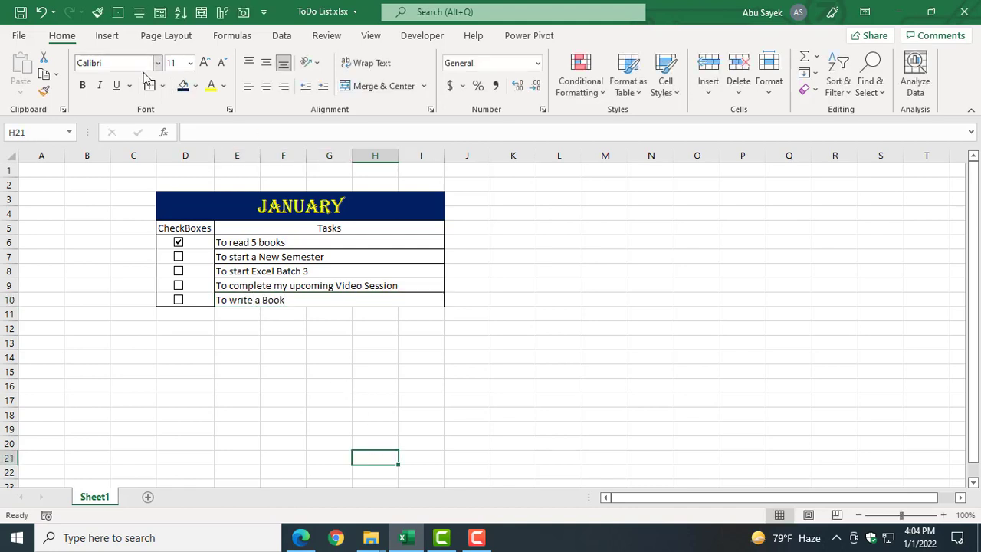
Remove the borders from the task cells in rows 6 to 10 and apply only an outside border around them.
left_click_drag(269, 242, 279, 300)
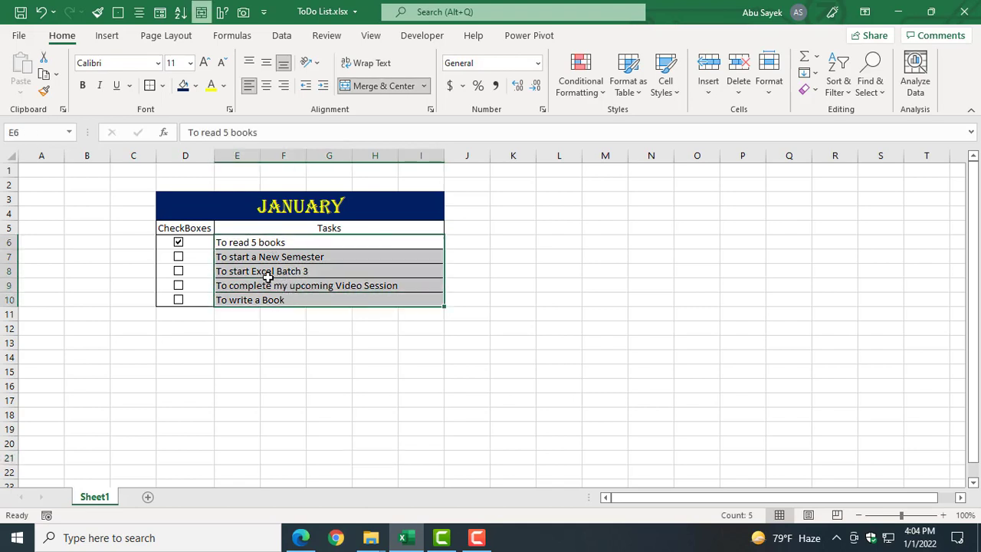
left_click(162, 85)
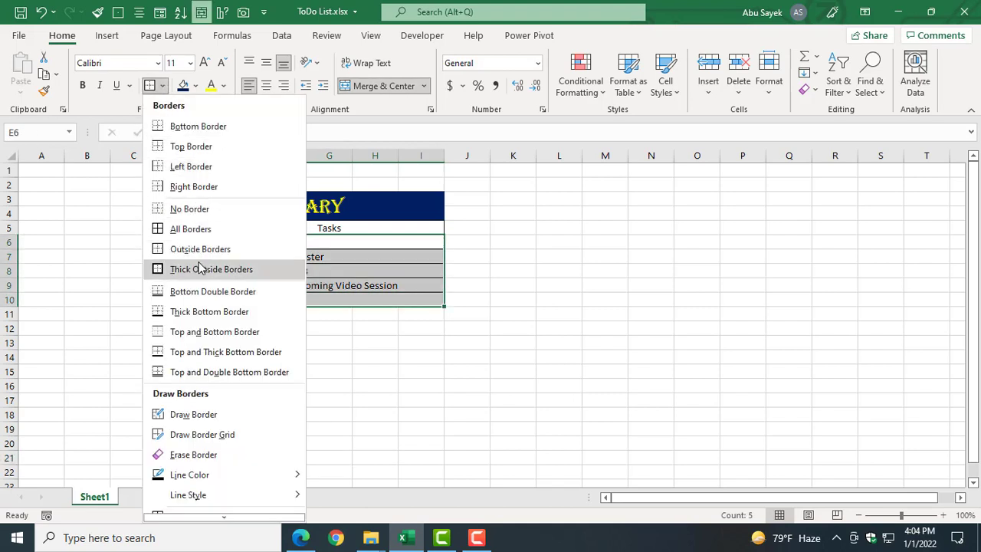
left_click(196, 215)
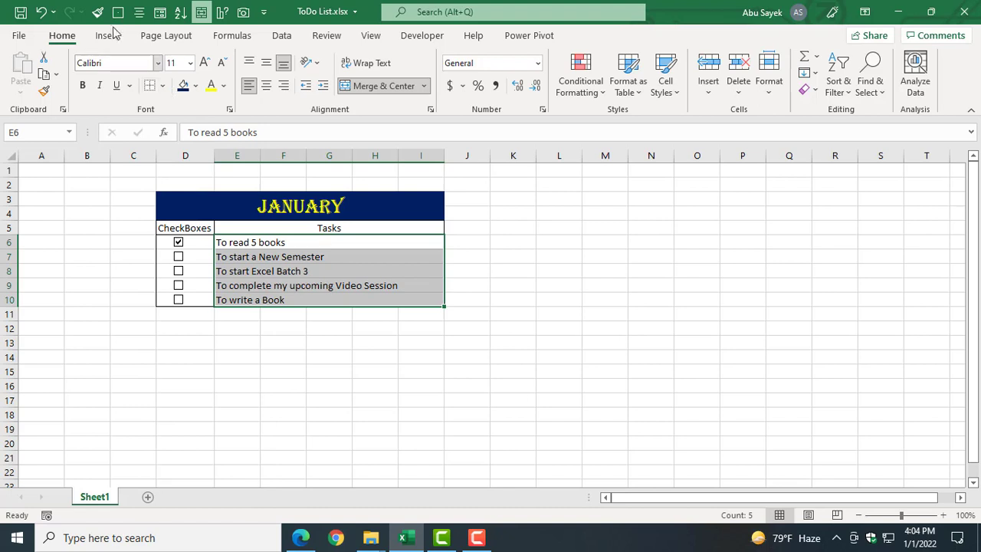
left_click(434, 456)
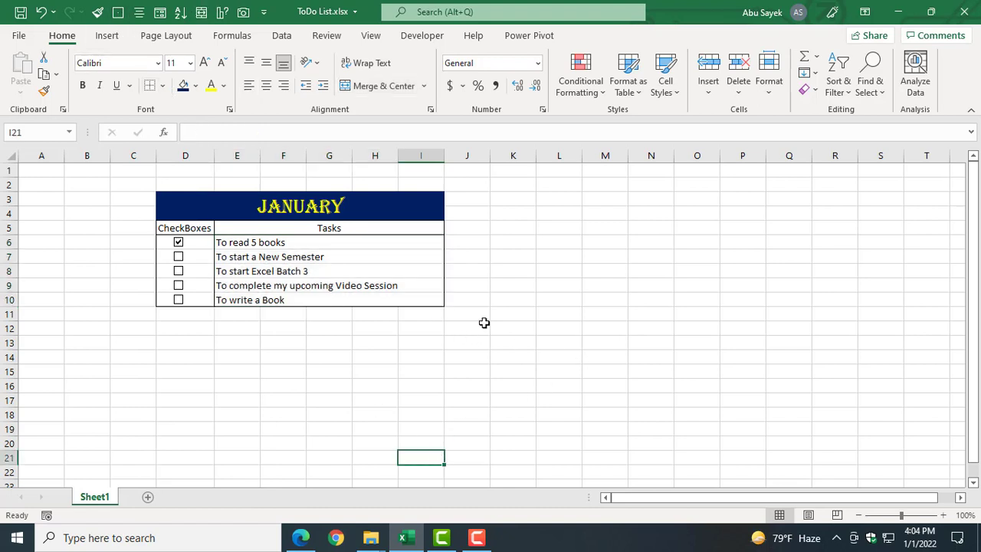
left_click(325, 381)
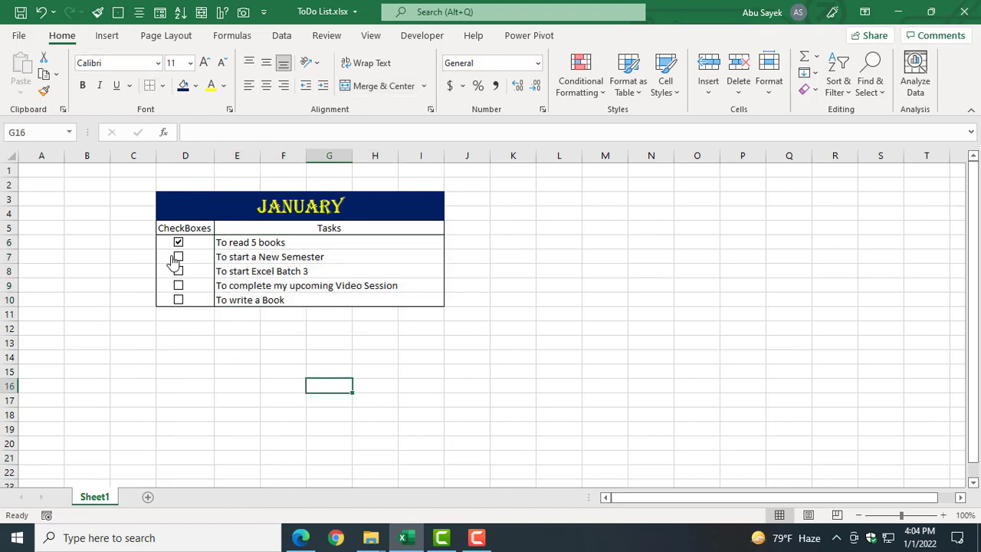
Test the check boxes in D6:D10 by ticking the unticked ones and then clearing all five.
left_click(178, 257)
left_click(178, 271)
left_click(178, 285)
left_click(178, 300)
left_click(178, 242)
left_click(178, 257)
left_click(178, 272)
left_click(177, 285)
left_click(178, 300)
left_click(177, 344)
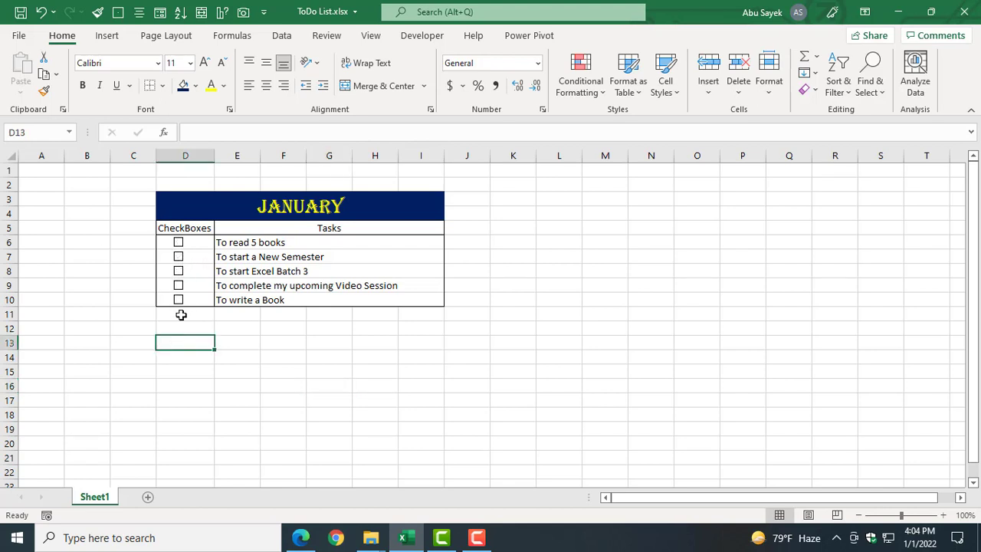
Set the check box in D6 to Checked and link it to cell J5 in Format Control.
right_click(191, 242)
key("Escape")
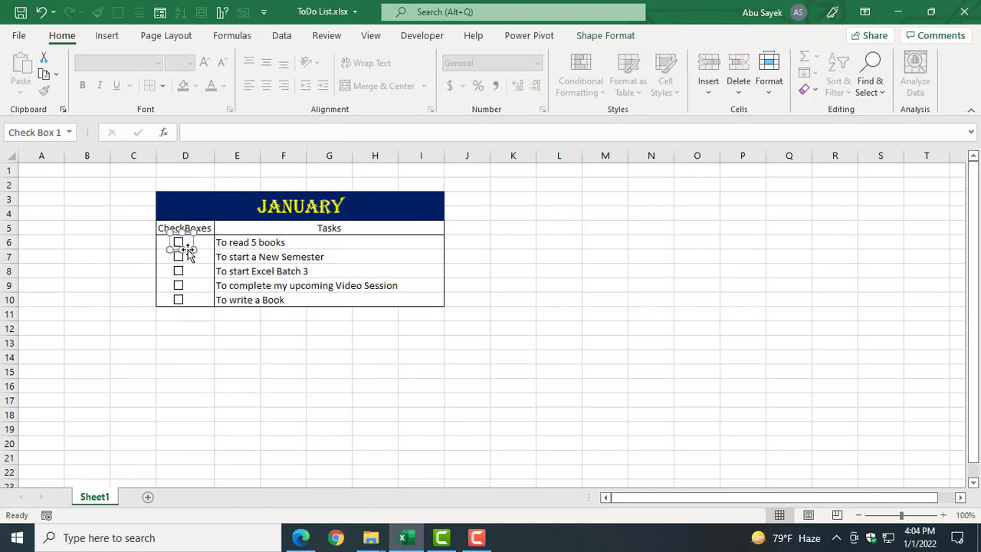
right_click(187, 242)
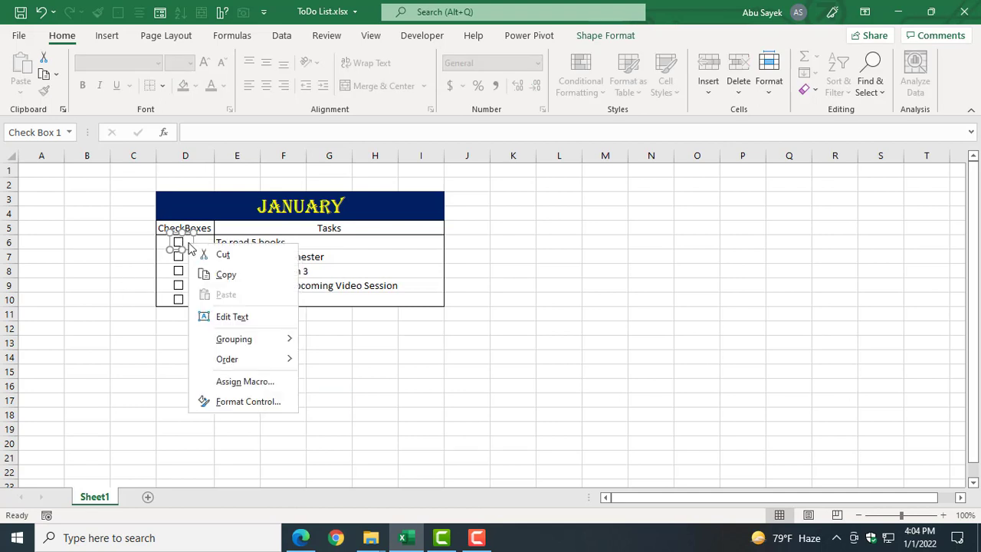
left_click(231, 404)
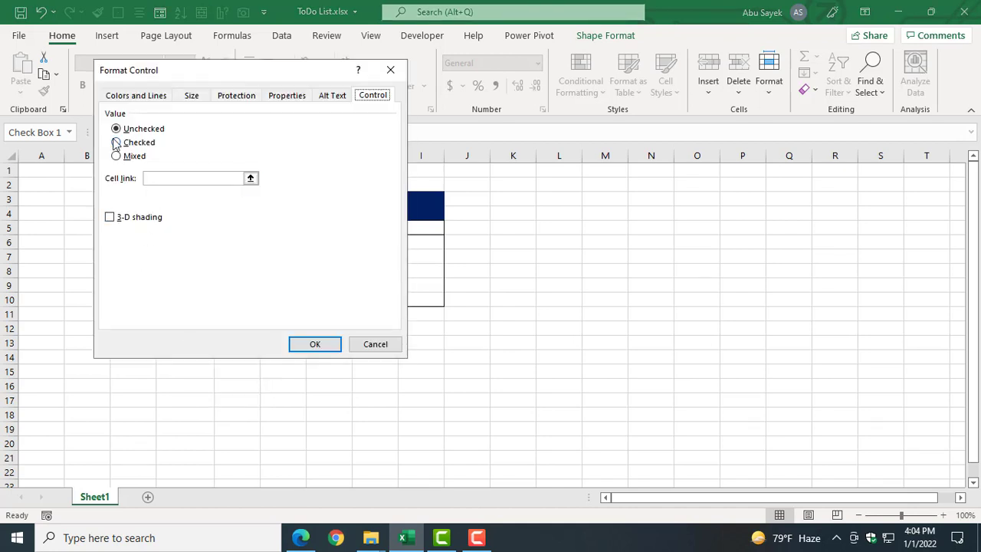
left_click(116, 142)
left_click(170, 179)
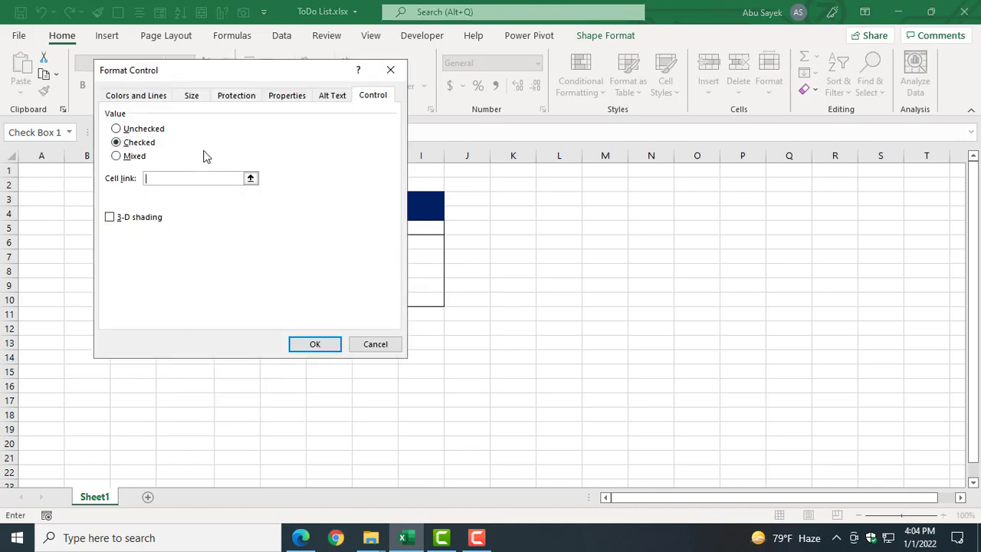
left_click(466, 228)
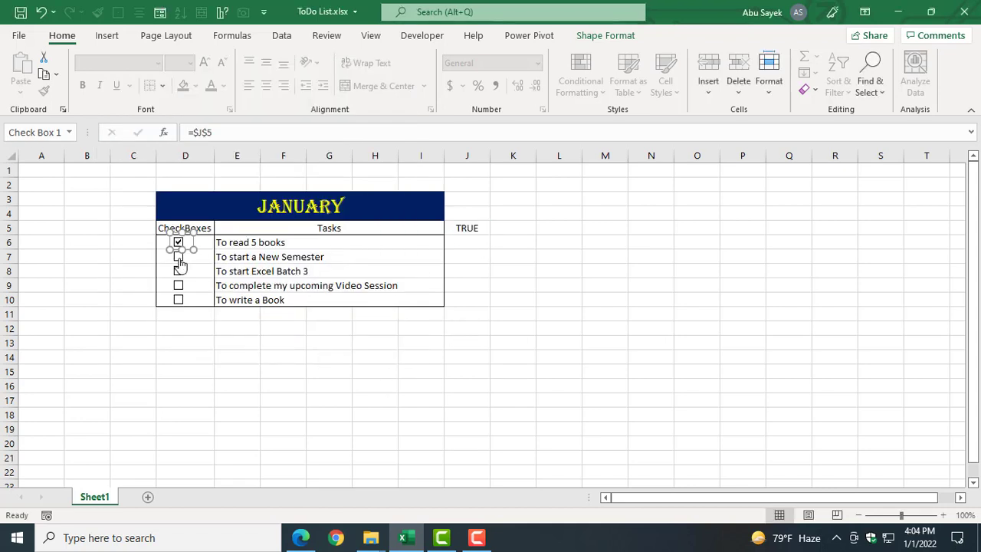
left_click(120, 344)
Clear the check box in D6 to test its link, and move the linked cell from J5 to J6.
left_click(184, 258)
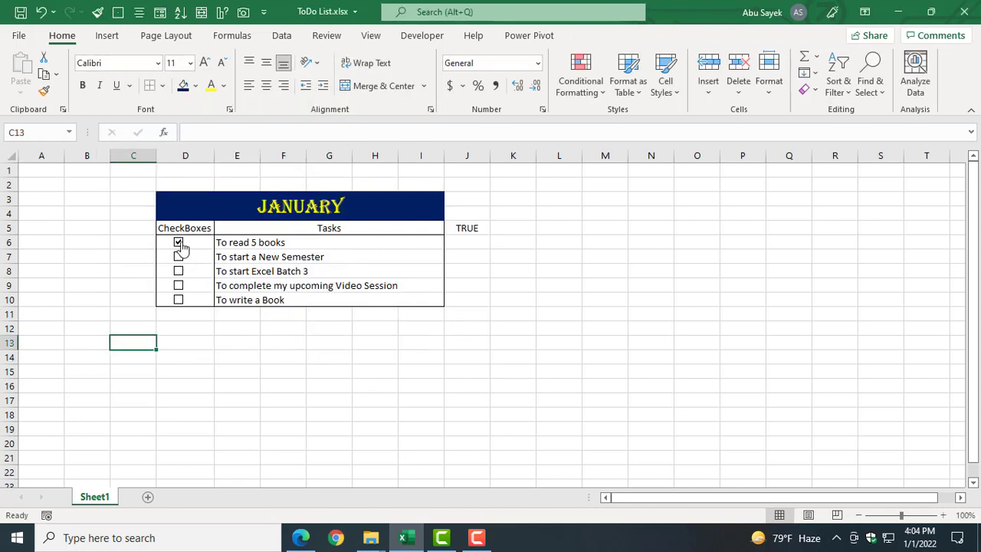
left_click(184, 257)
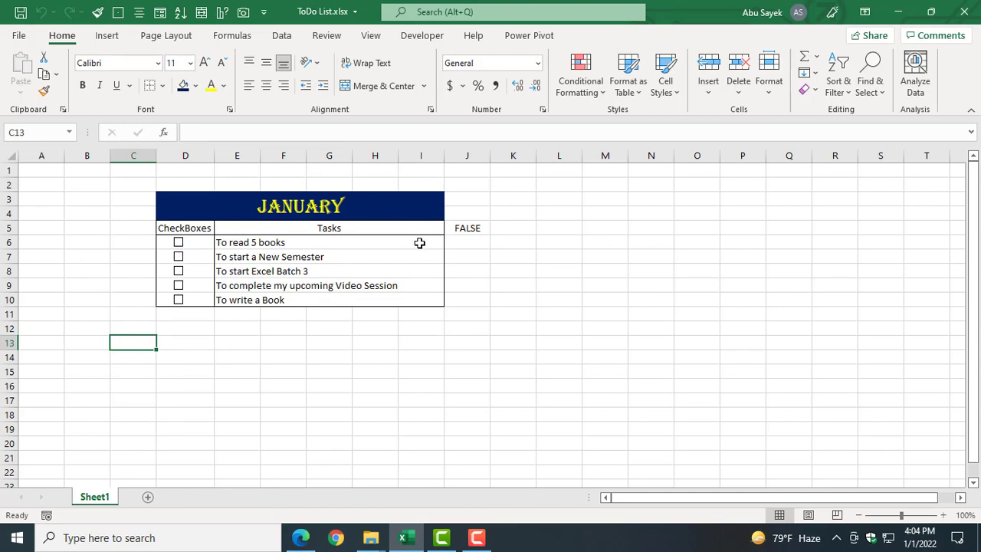
left_click(467, 225)
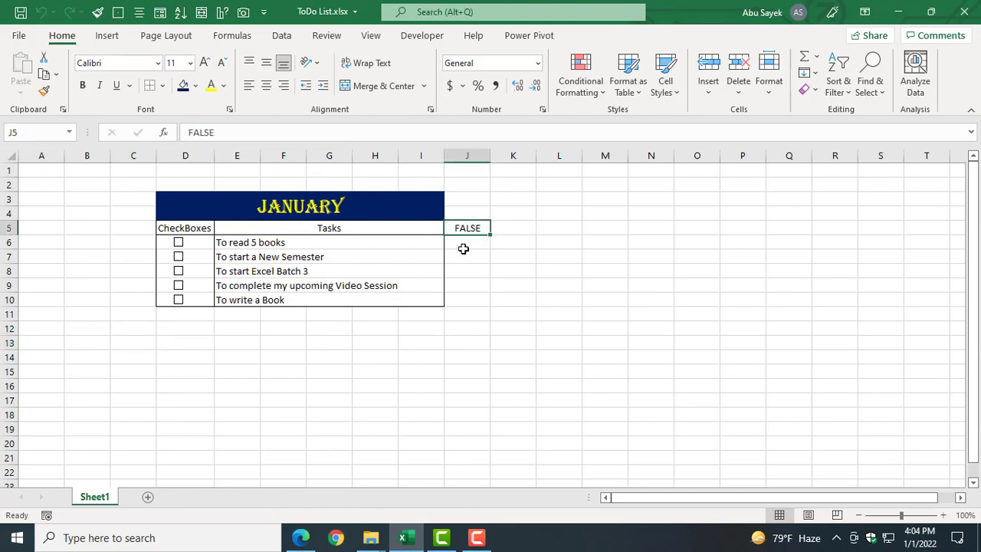
mouse_move(467, 238)
left_mouse_down()
mouse_move(499, 258)
mouse_move(468, 247)
left_mouse_up()
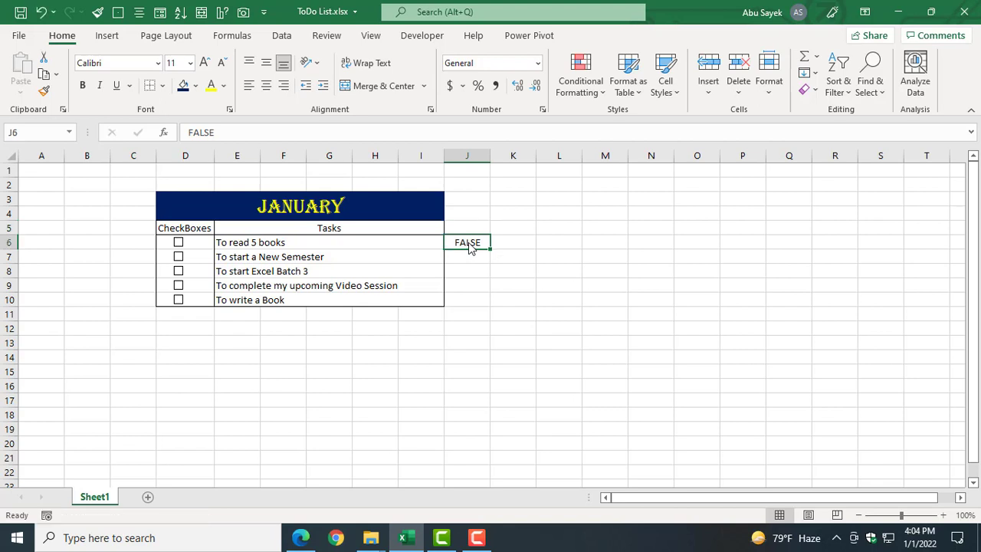
left_click(484, 268)
Toggle the check box in D6 to test its link to J6, leaving both D6 and D7 ticked.
left_click(178, 256)
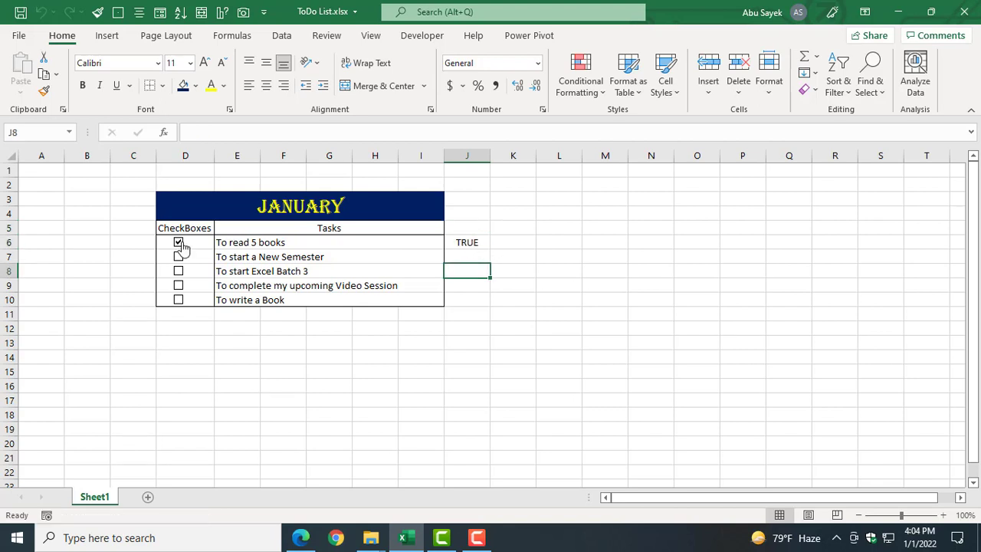
left_click(179, 257)
left_click(454, 315)
left_click(179, 244)
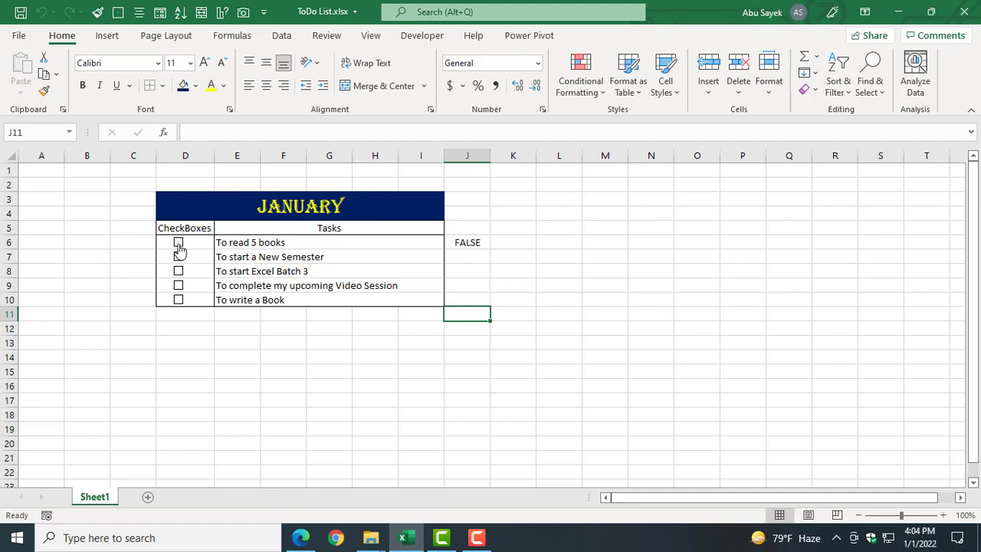
left_click(178, 244)
left_click(296, 354)
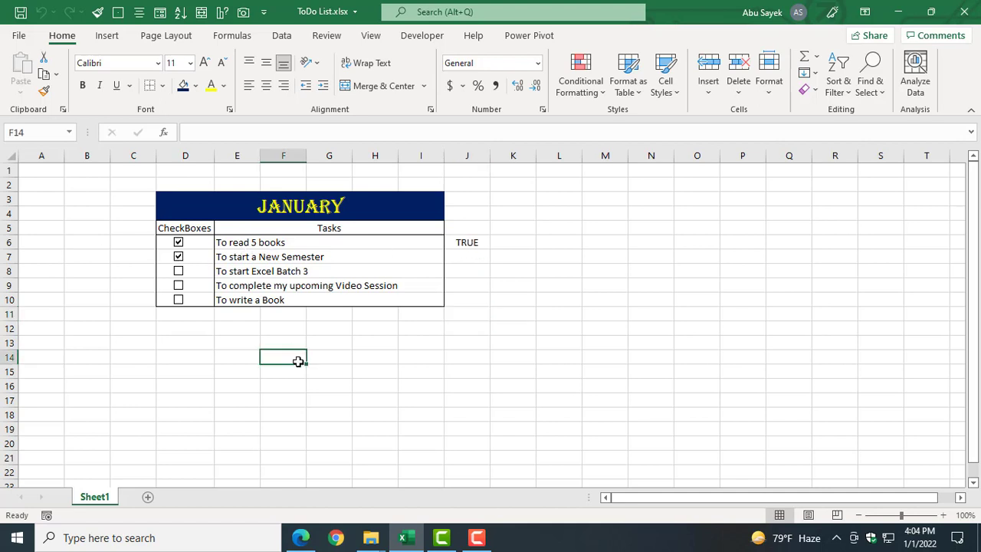
Link the check box in D7 to cell J7 through its Format Control settings.
right_click(180, 258)
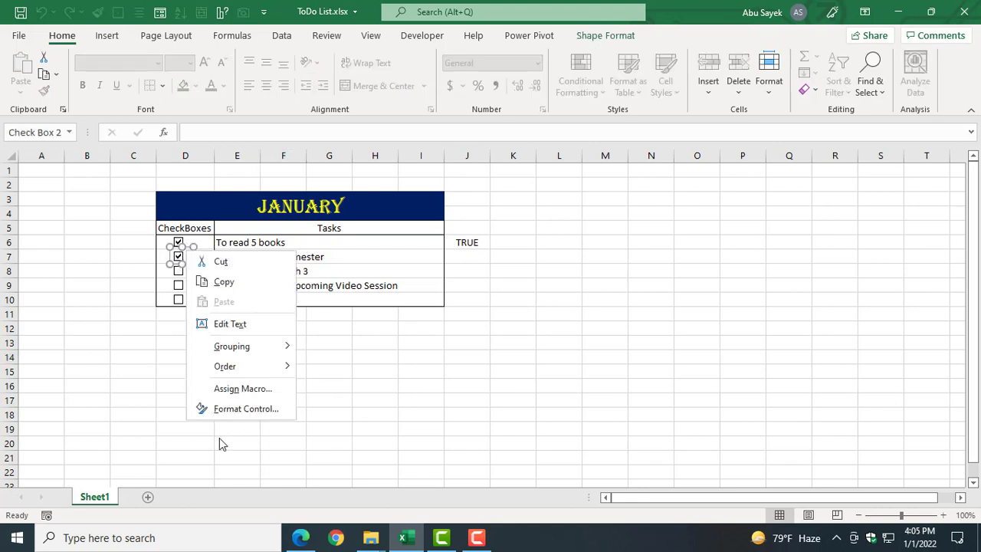
left_click(207, 408)
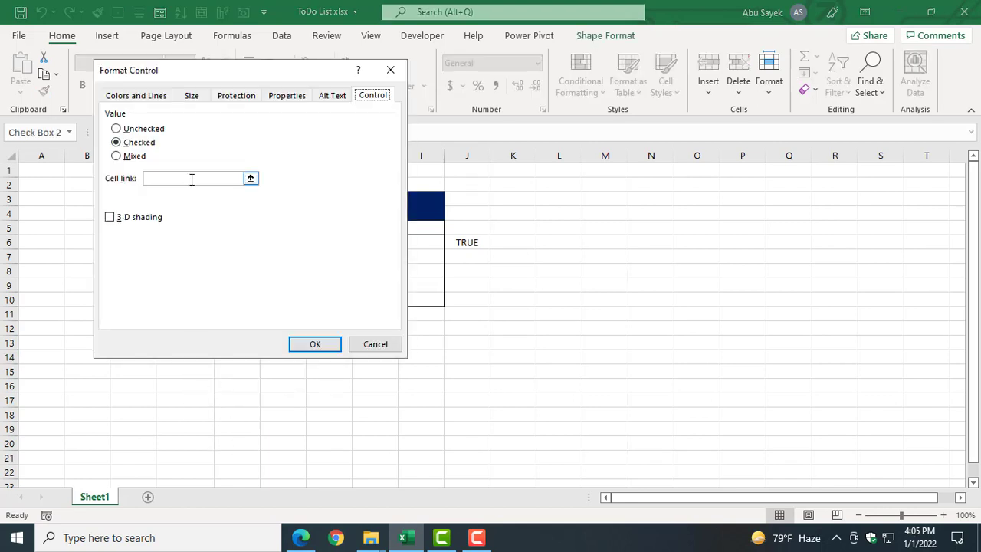
left_click(466, 255)
left_click(315, 344)
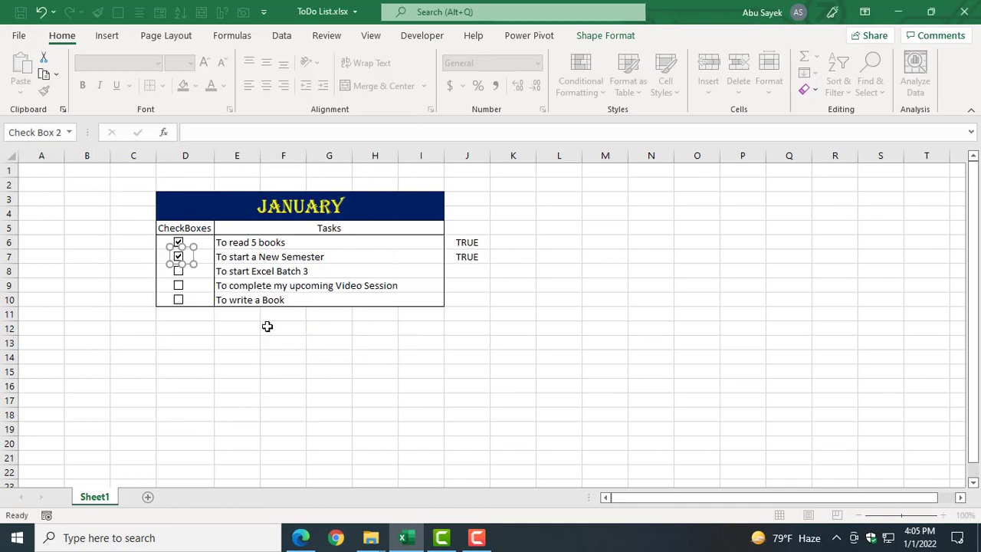
Set the check box in D8 to Checked and link it to cell J8 in Format Control.
right_click(185, 273)
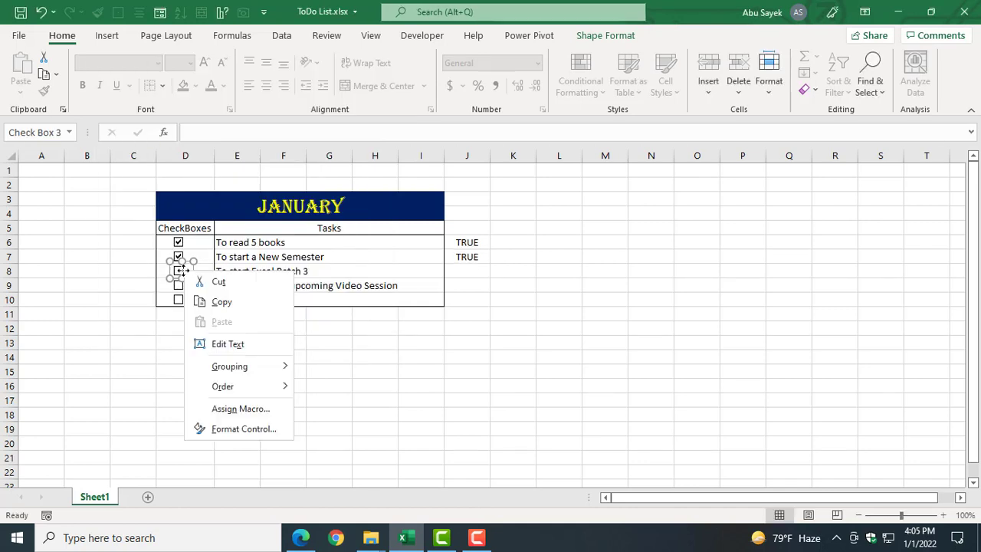
left_click(226, 429)
left_click(120, 145)
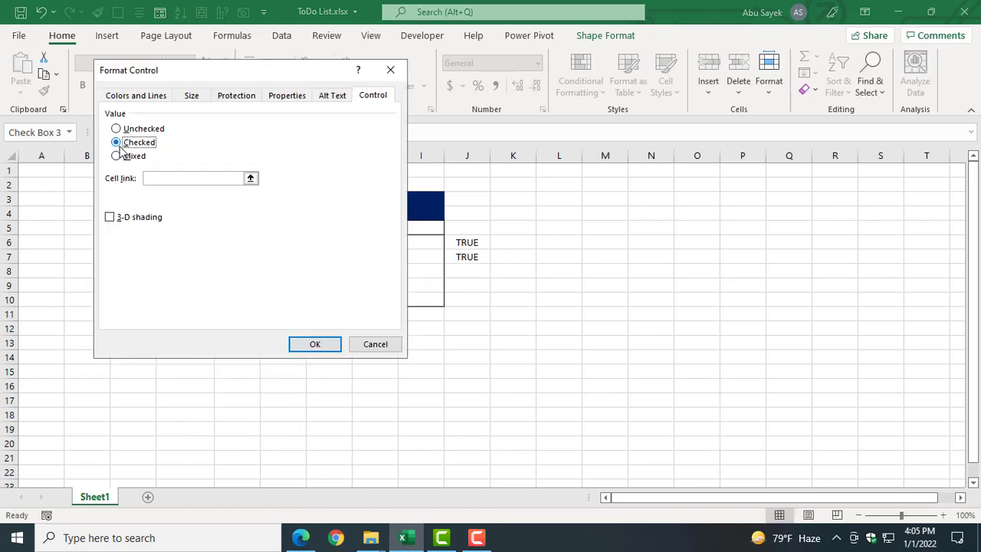
left_click(175, 178)
left_click(467, 269)
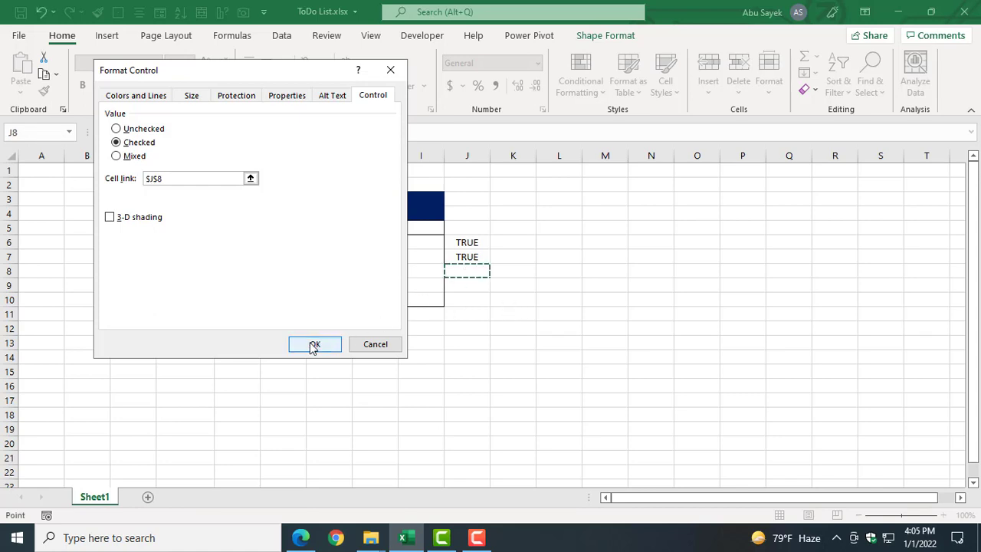
left_click(313, 346)
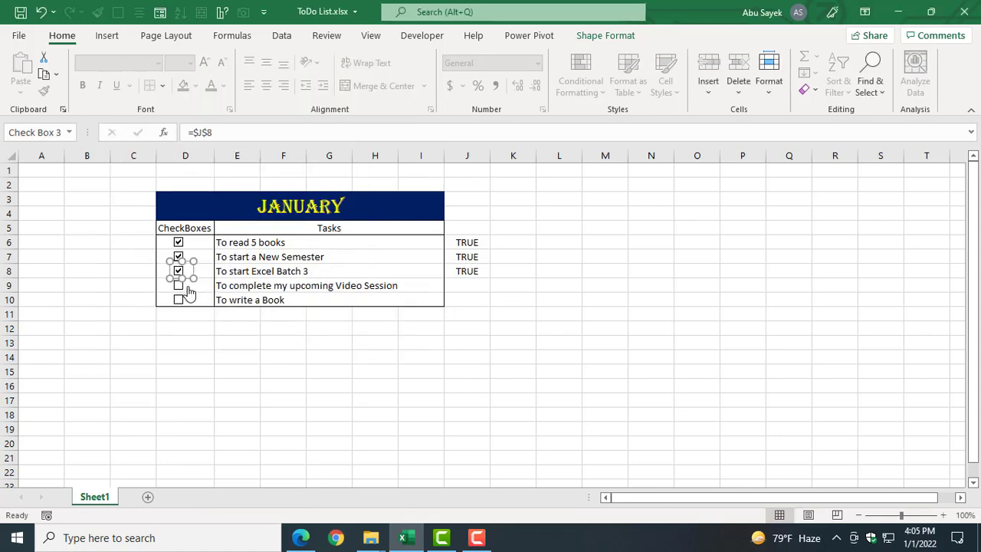
Set the check box in D9 to Checked and link it to cell J9 in Format Control.
right_click(189, 290)
left_click(227, 445)
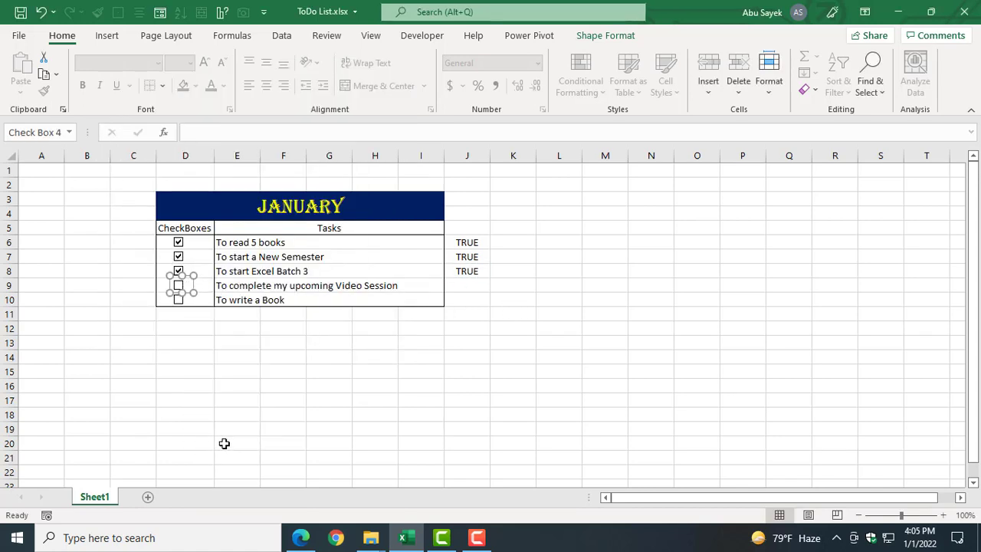
left_click(117, 142)
left_click(170, 178)
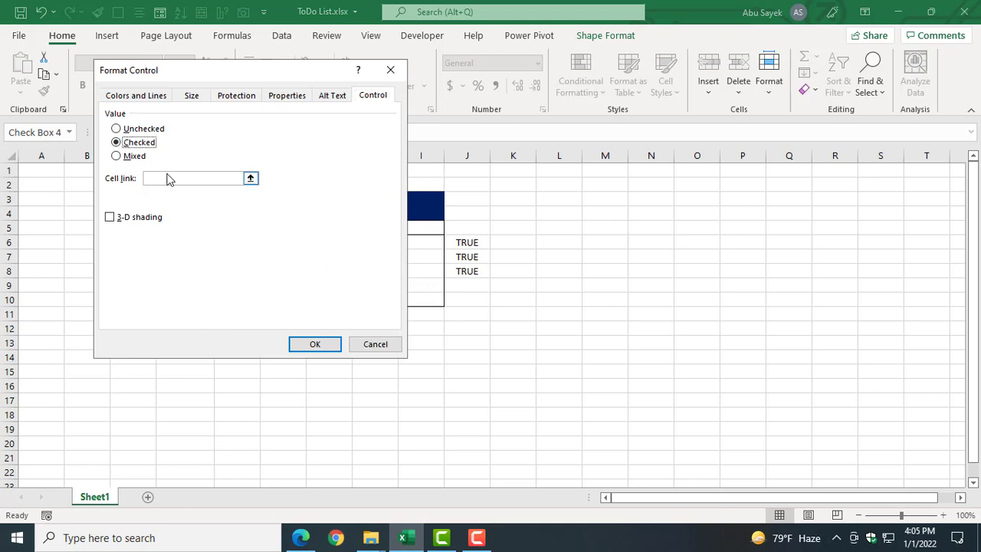
left_click(466, 285)
left_click(315, 344)
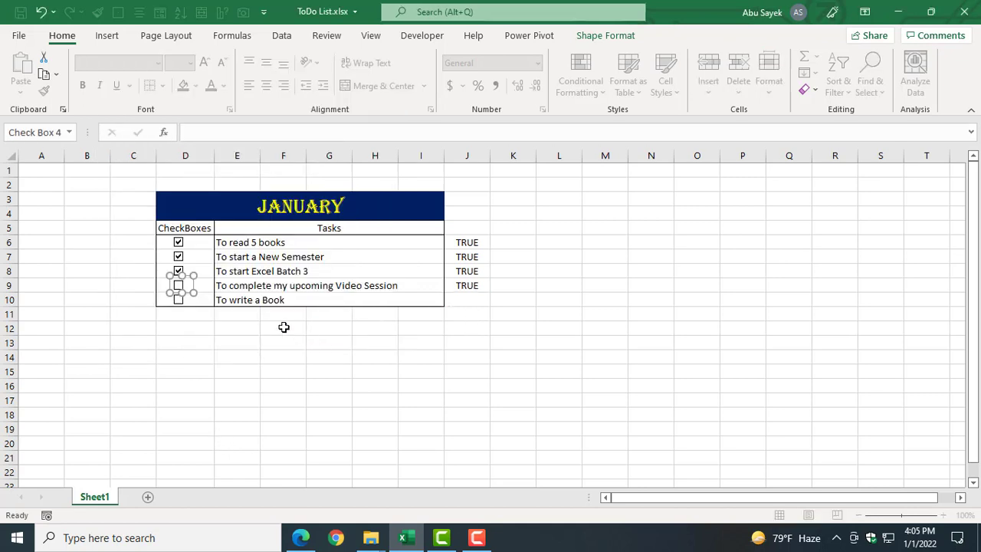
Set the check box in D10 to Checked, link it to cell J10 in Format Control, and deselect it.
right_click(189, 309)
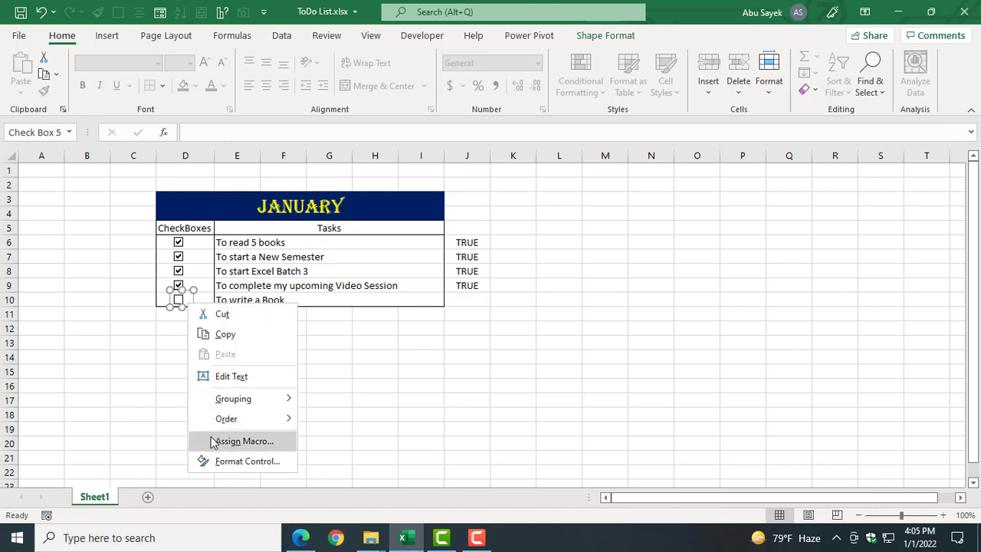
left_click(216, 466)
left_click(119, 142)
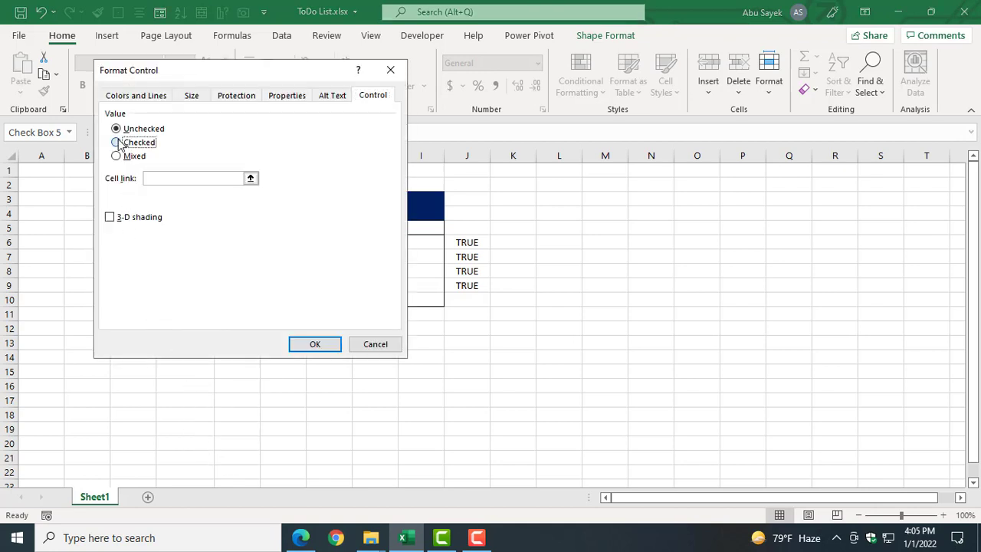
left_click(156, 178)
left_click(473, 301)
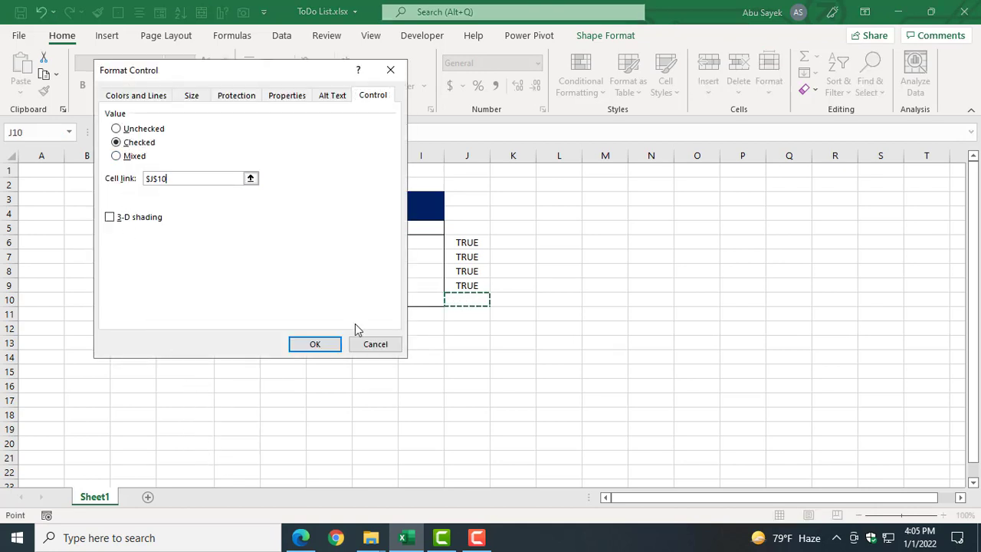
left_click(315, 344)
left_click(325, 371)
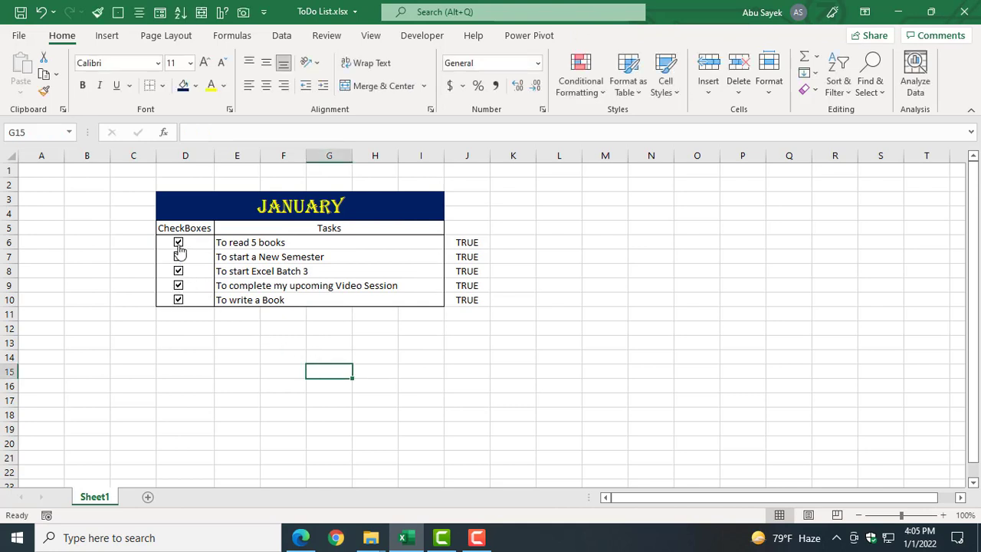
Test the links of the check boxes in D6 to D10 by toggling them, leaving all five cleared.
left_click(179, 252)
left_click(181, 253)
left_click(179, 251)
left_click(178, 265)
left_click(179, 280)
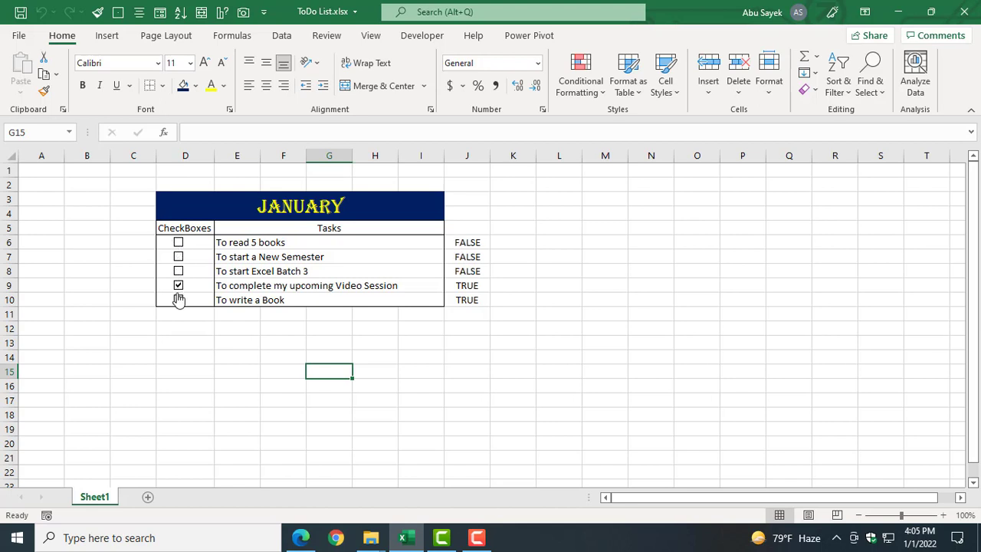
left_click(179, 299)
left_click(181, 302)
left_click(183, 299)
left_click(181, 296)
left_click(179, 339)
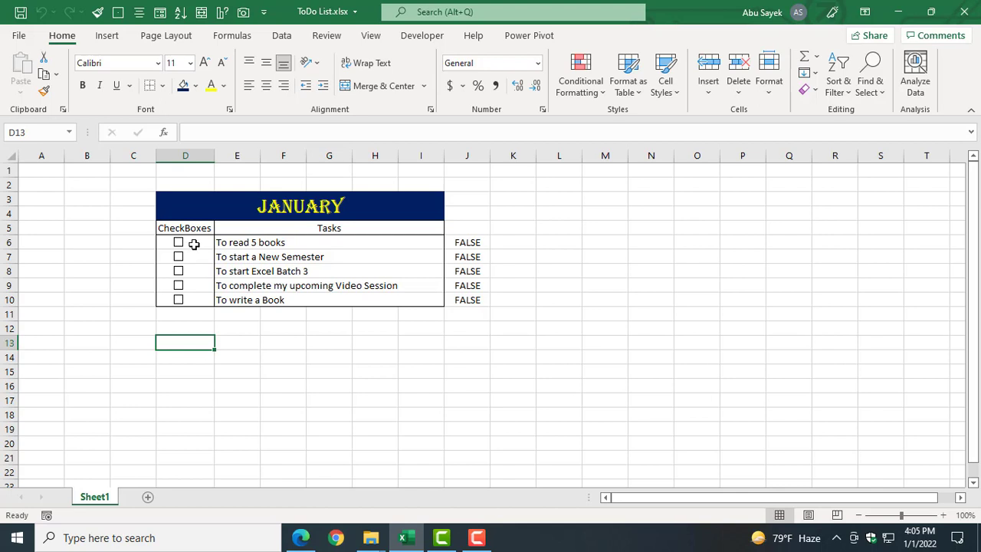
Create a formula-based conditional formatting rule for the task cells E6:I10 with the formula =J6=TRUE.
left_click_drag(259, 245, 271, 305)
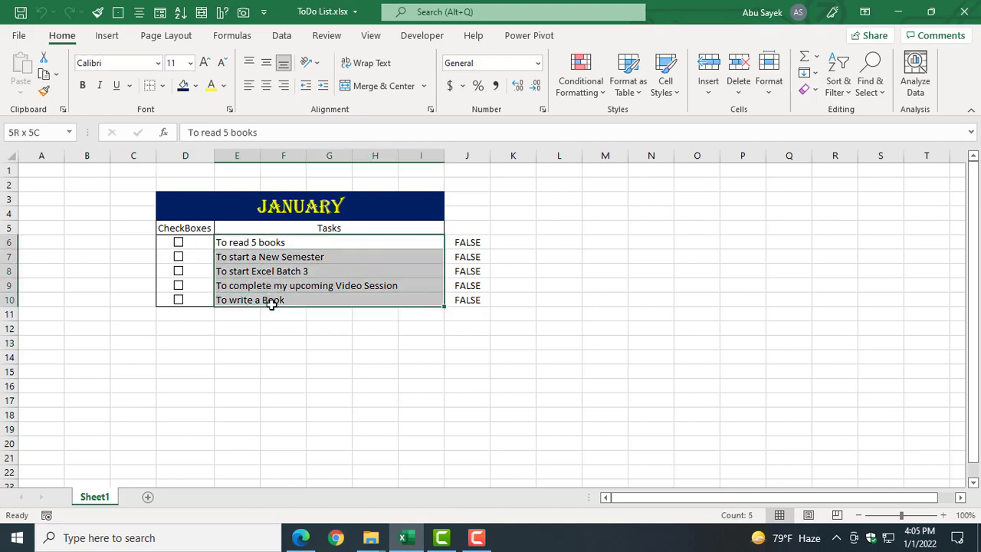
left_click(586, 86)
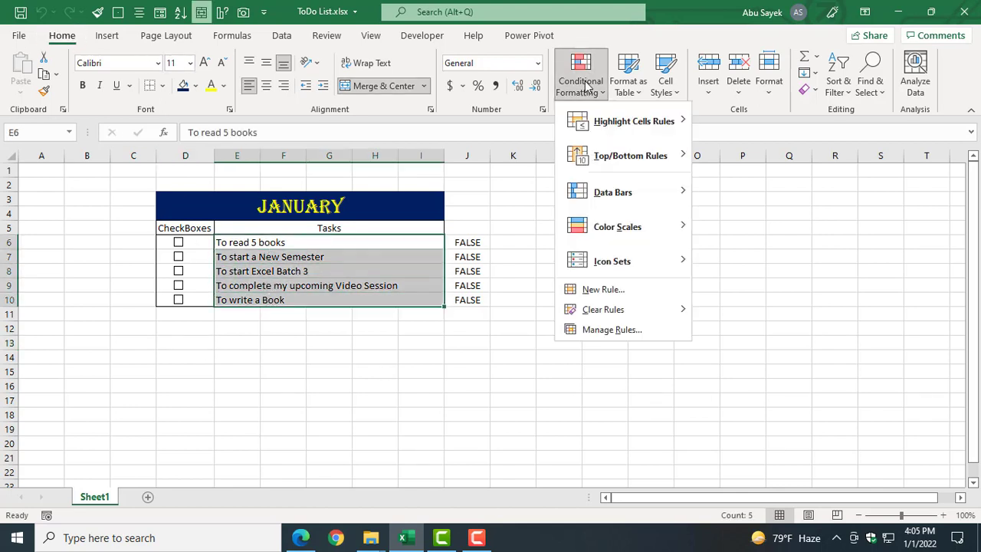
left_click(589, 295)
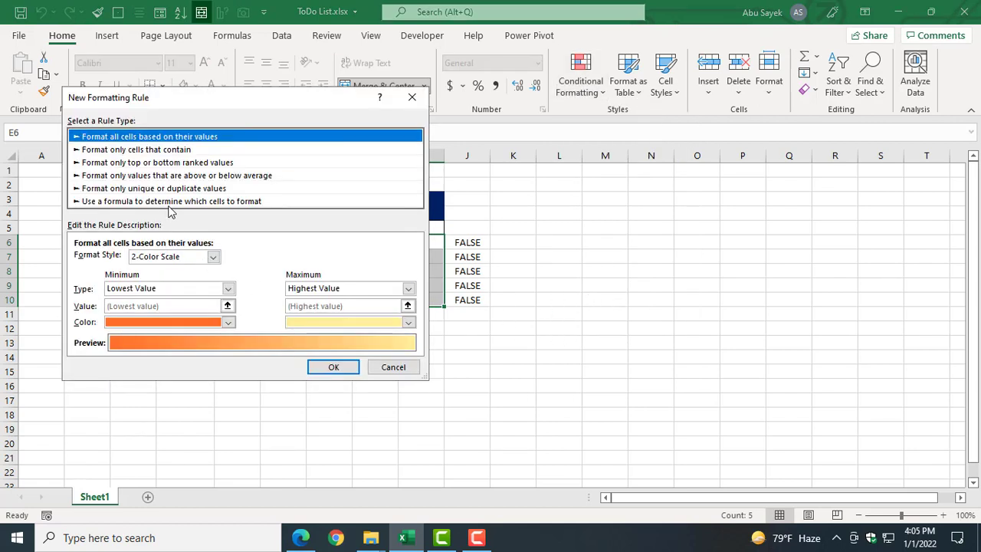
left_click(169, 203)
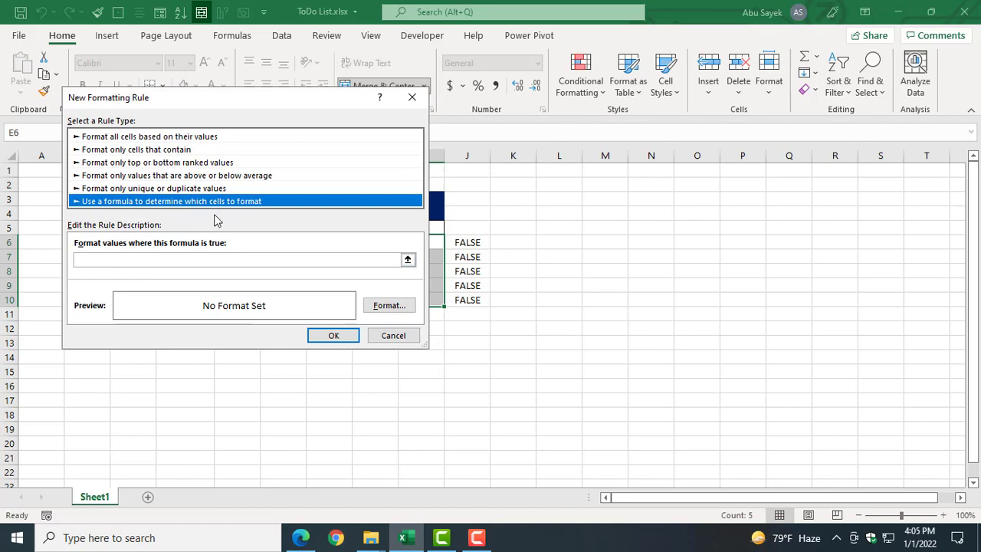
left_click(116, 262)
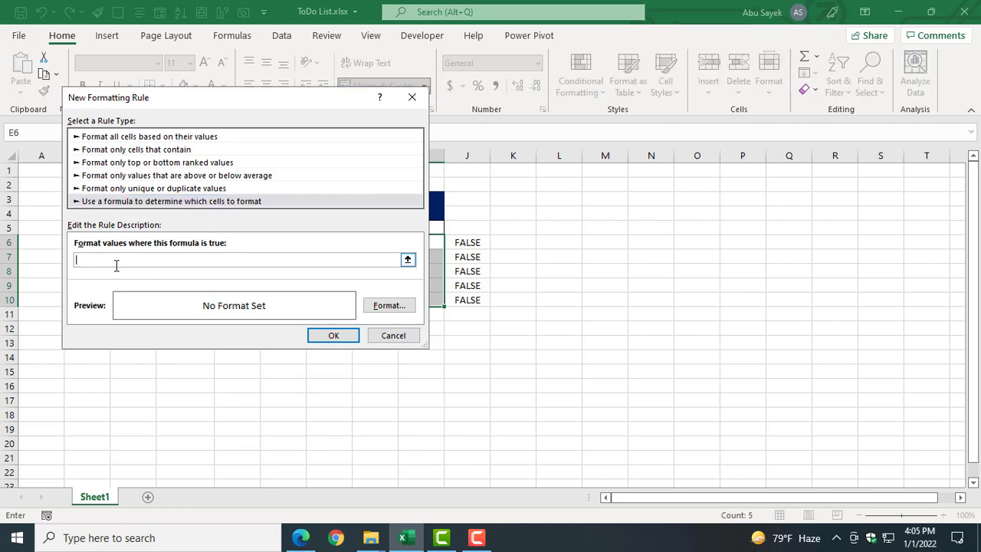
type("=")
left_click(467, 244)
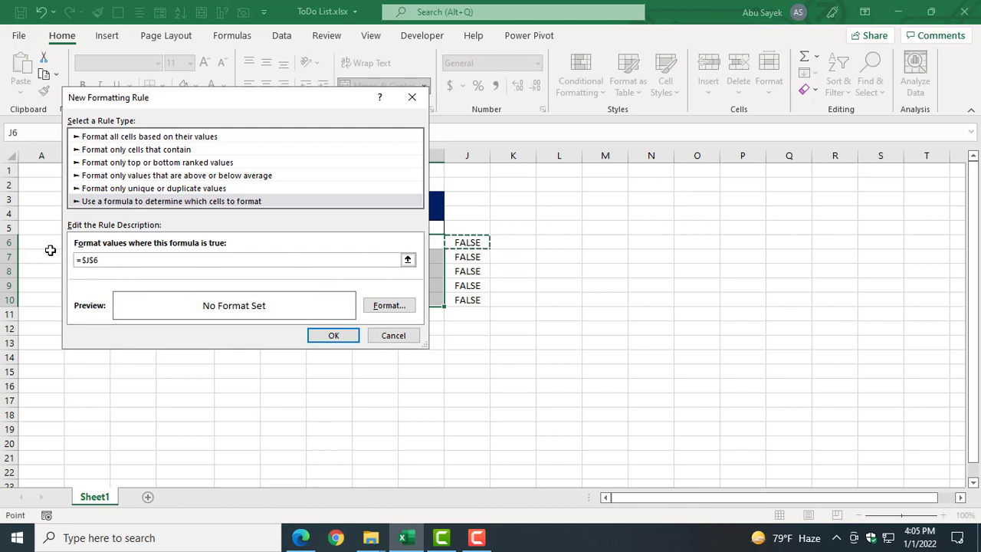
left_click(95, 260)
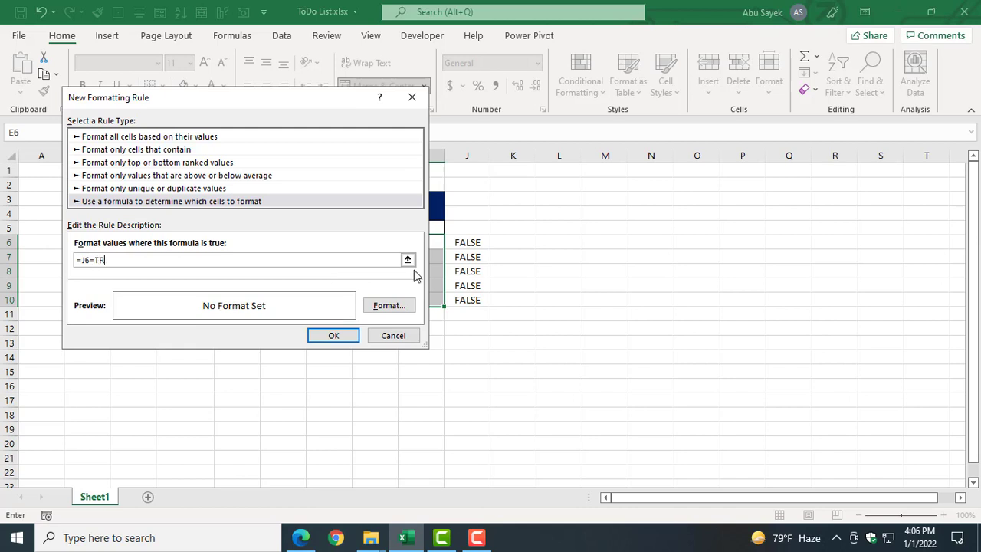
Give the new formatting rule a strikethrough font effect and apply it to the task cells.
left_click(395, 306)
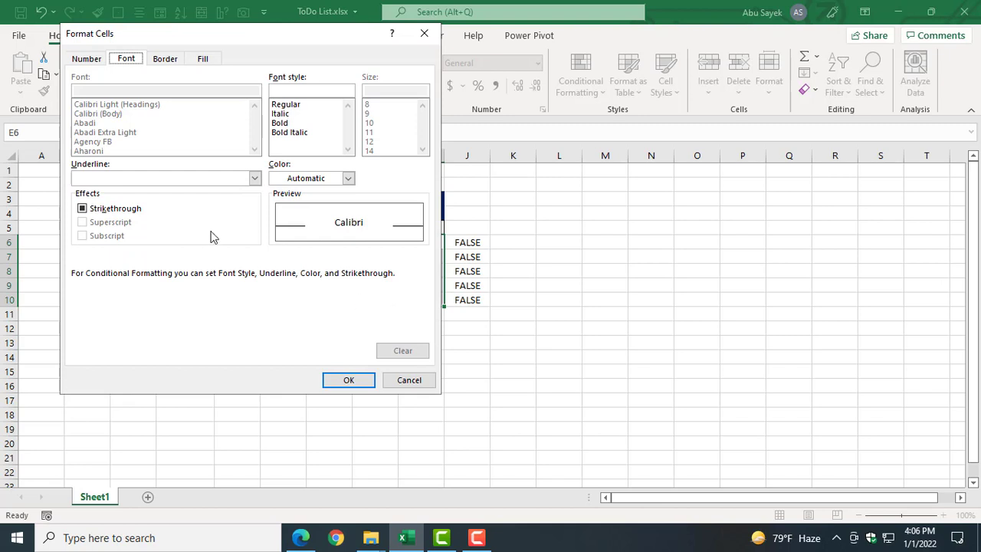
left_click(82, 208)
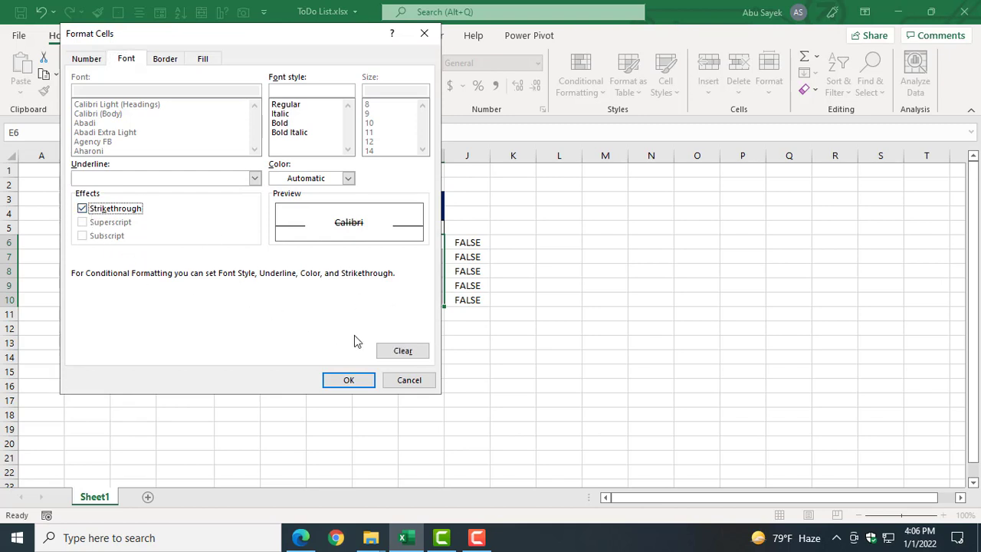
left_click(350, 381)
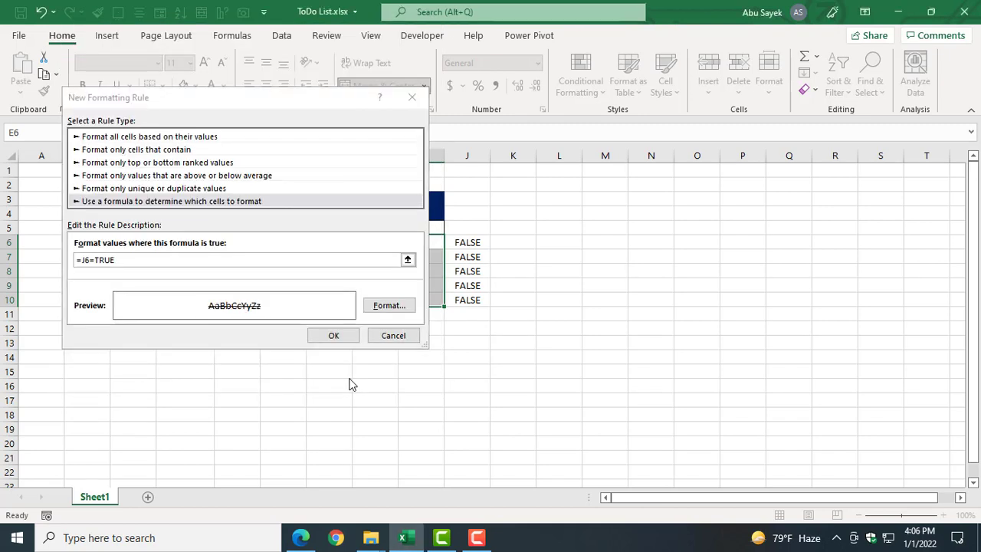
left_click(391, 306)
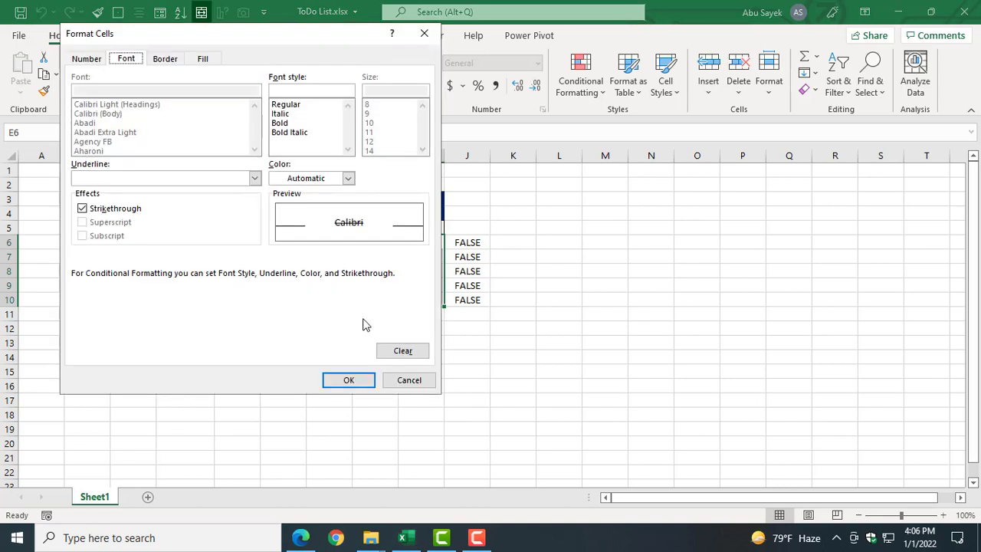
left_click(341, 381)
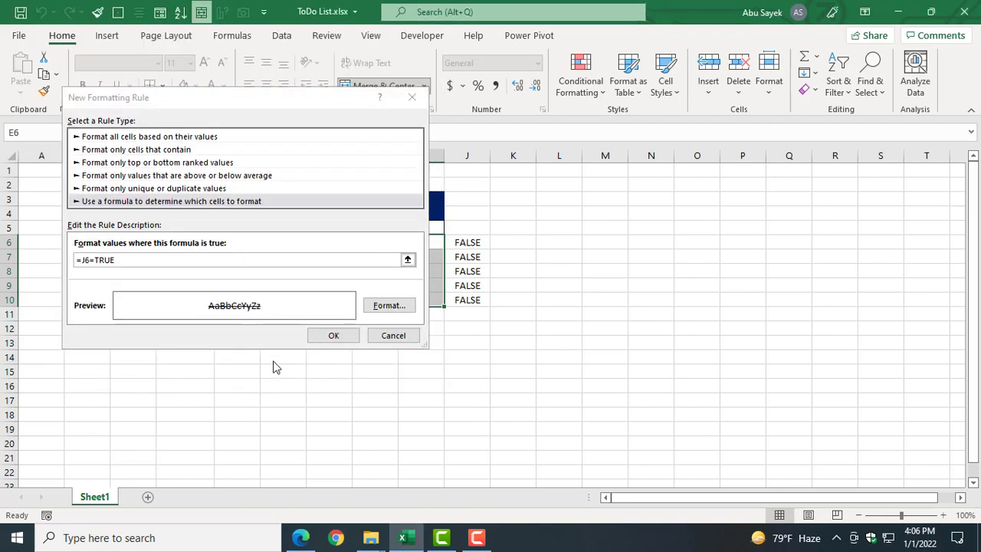
left_click(333, 338)
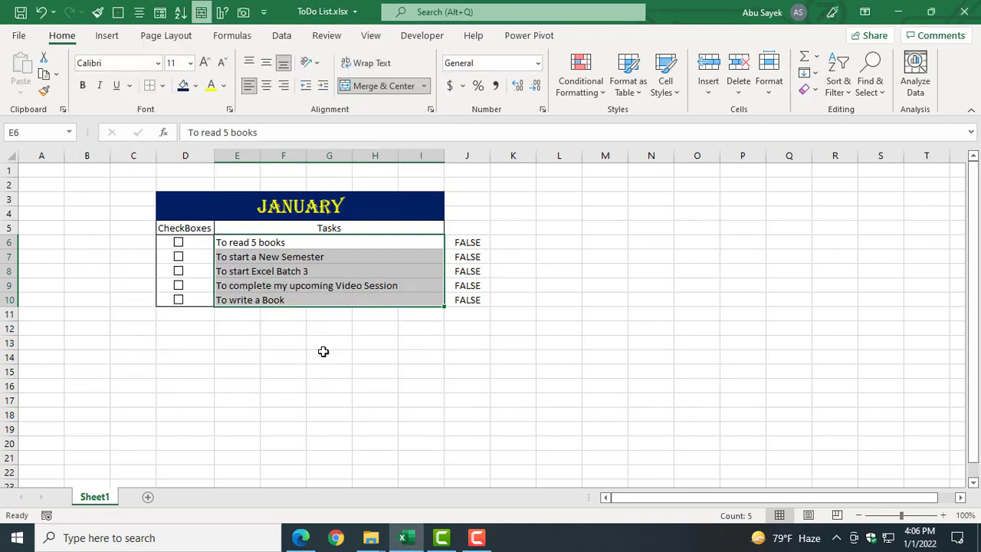
Tick all five check boxes from D6 to D10 and clear them again to test the strikethrough rule.
left_click(178, 244)
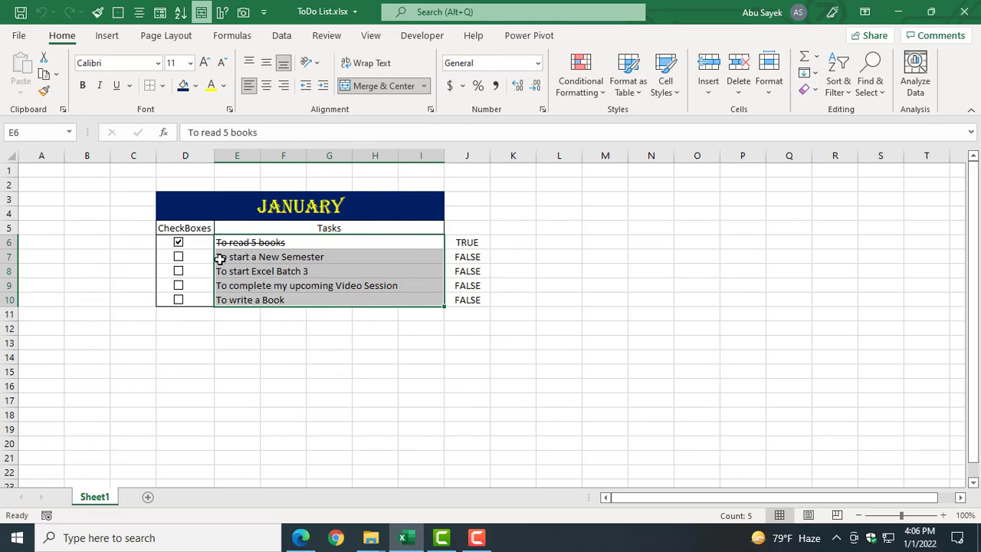
left_click(179, 259)
left_click(220, 383)
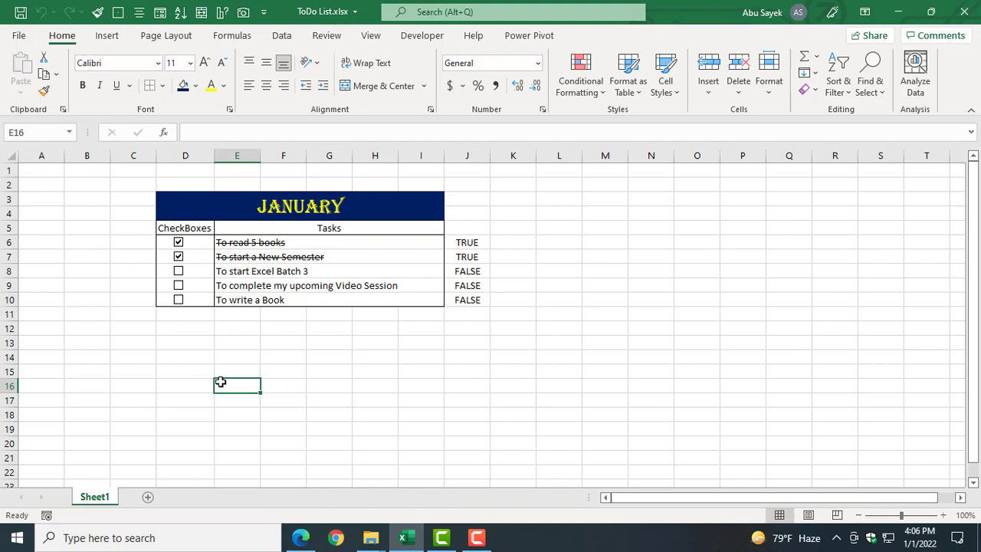
left_click(177, 271)
left_click(178, 285)
left_click(178, 299)
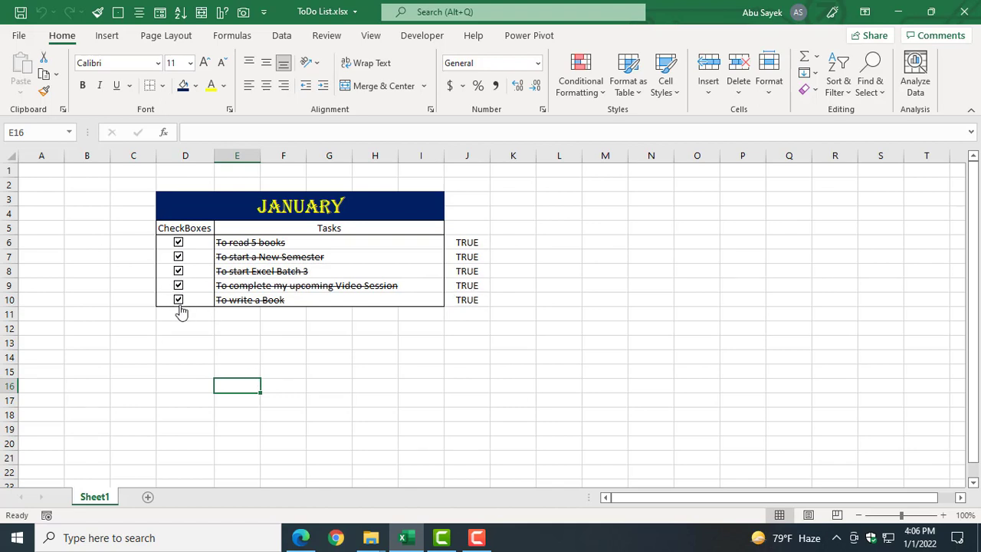
left_click(178, 300)
left_click(177, 285)
left_click(178, 271)
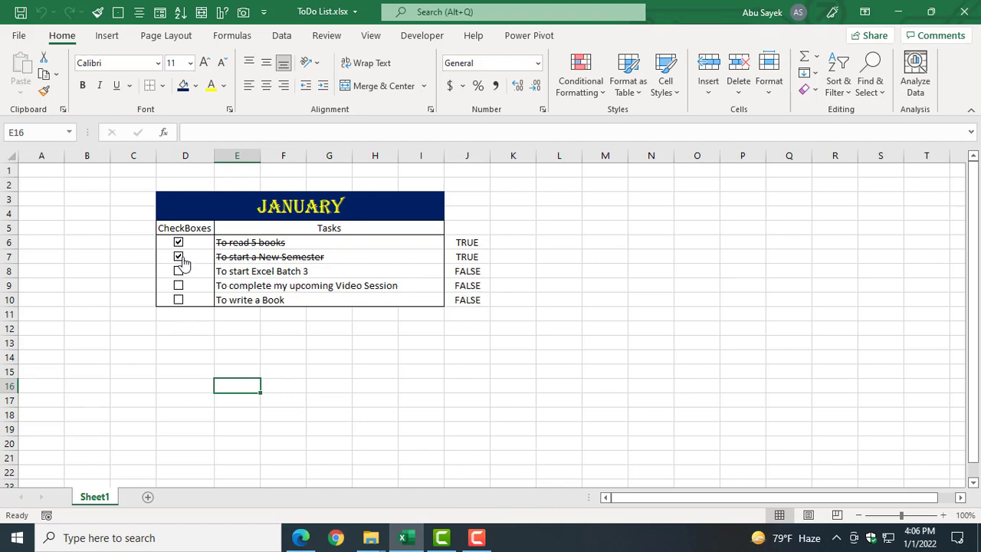
left_click(178, 257)
left_click(178, 243)
left_click(466, 374)
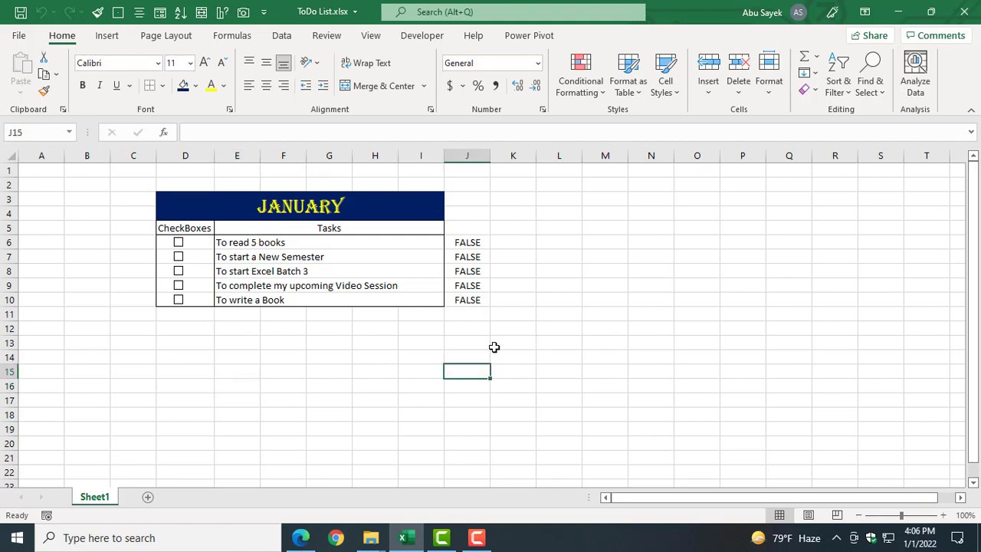
Enter the formula =J6+J7+J9+J8+J10 in J11 to add up the linked check box cells.
double_click(457, 315)
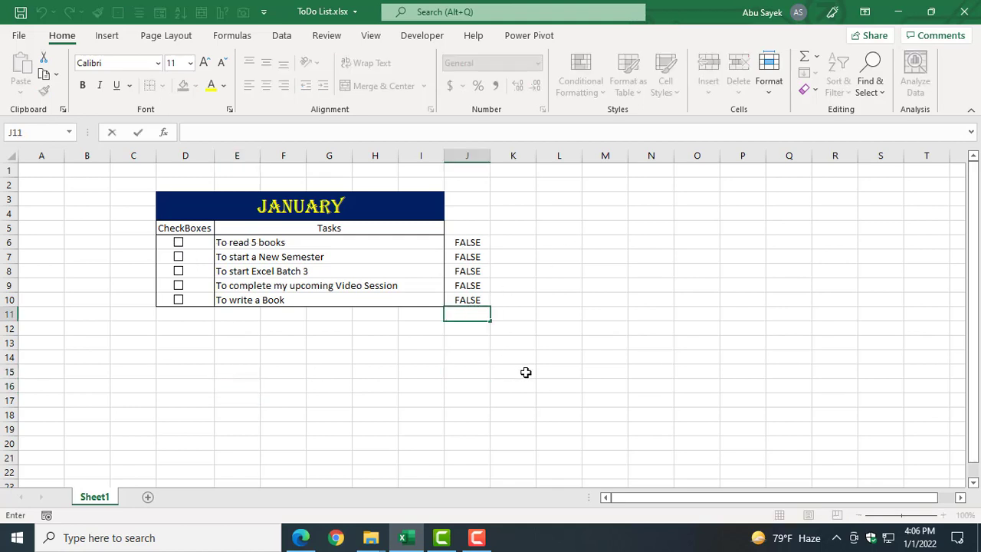
type("=")
left_click(475, 241)
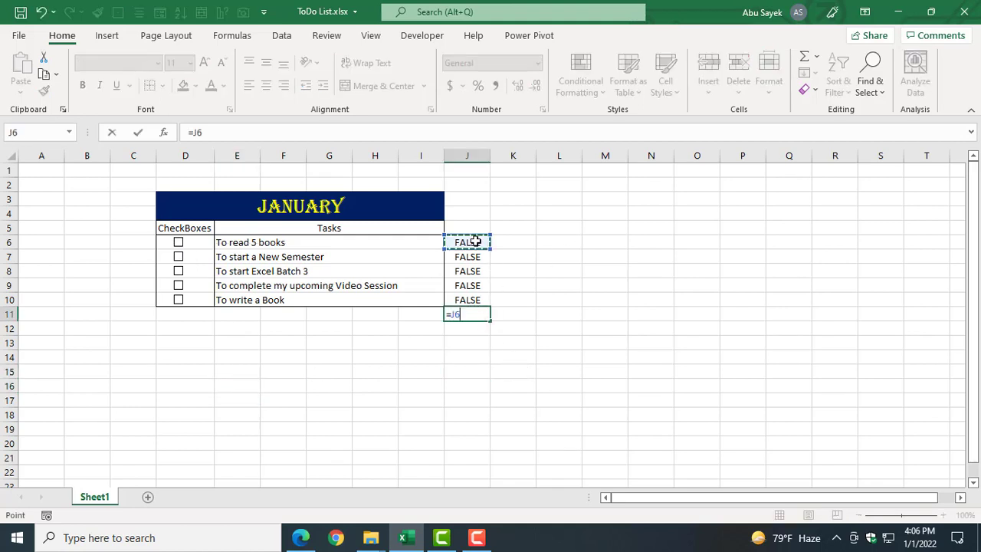
type("+")
left_click(472, 257)
type("+")
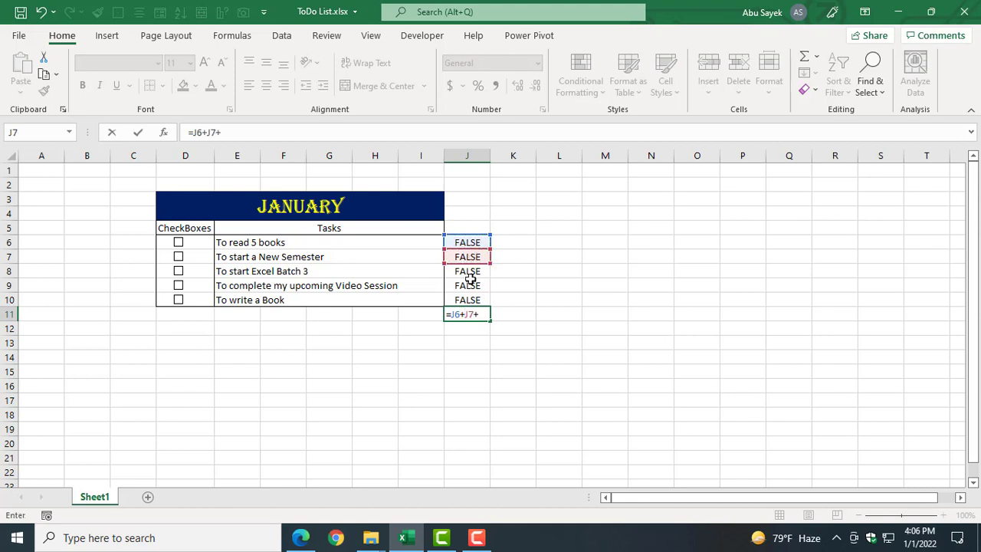
left_click(471, 283)
type("+")
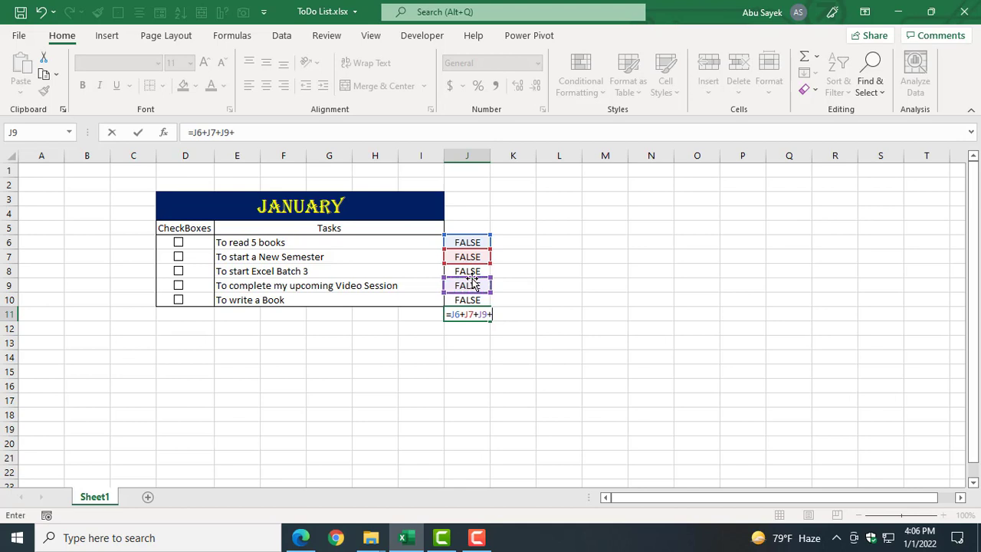
left_click(458, 271)
type("+")
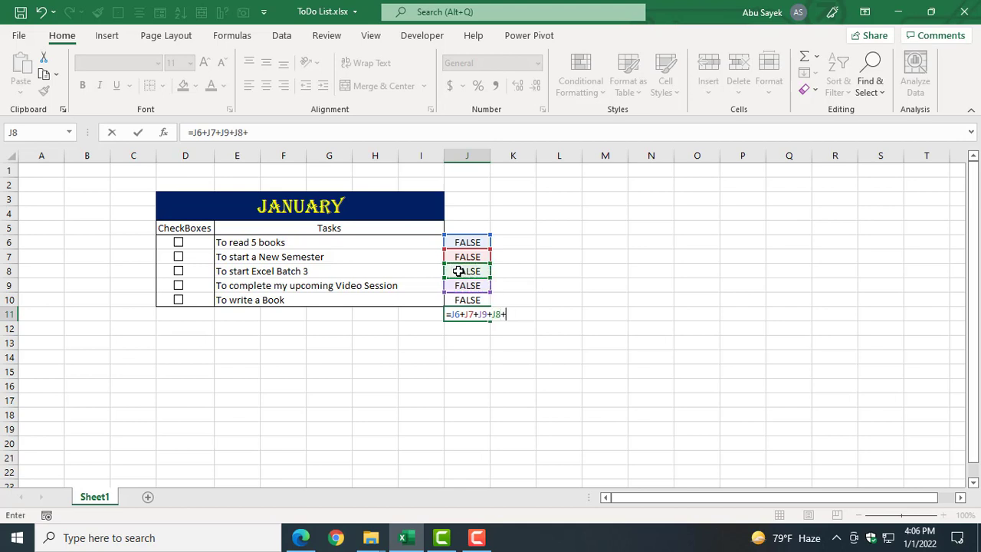
left_click(468, 301)
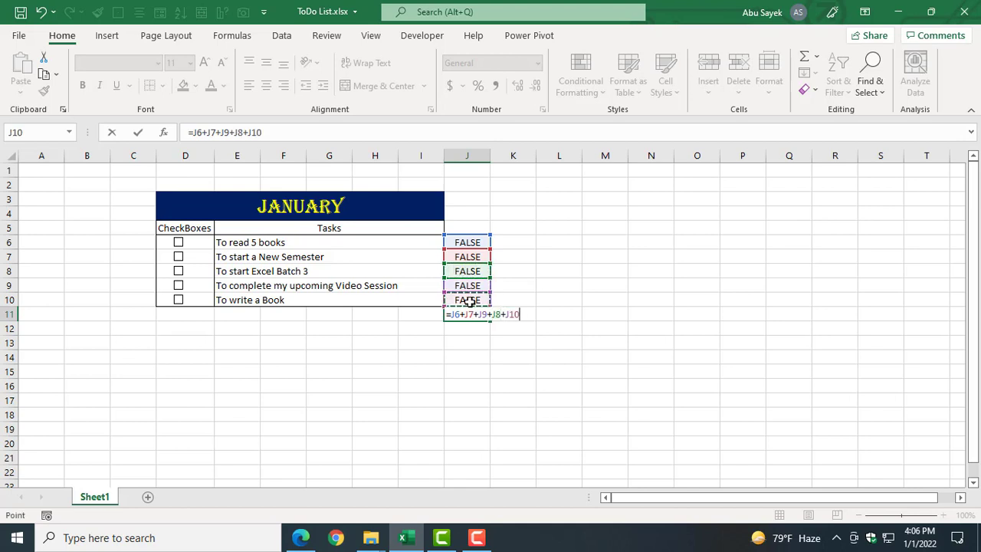
key("Return")
left_click(476, 314)
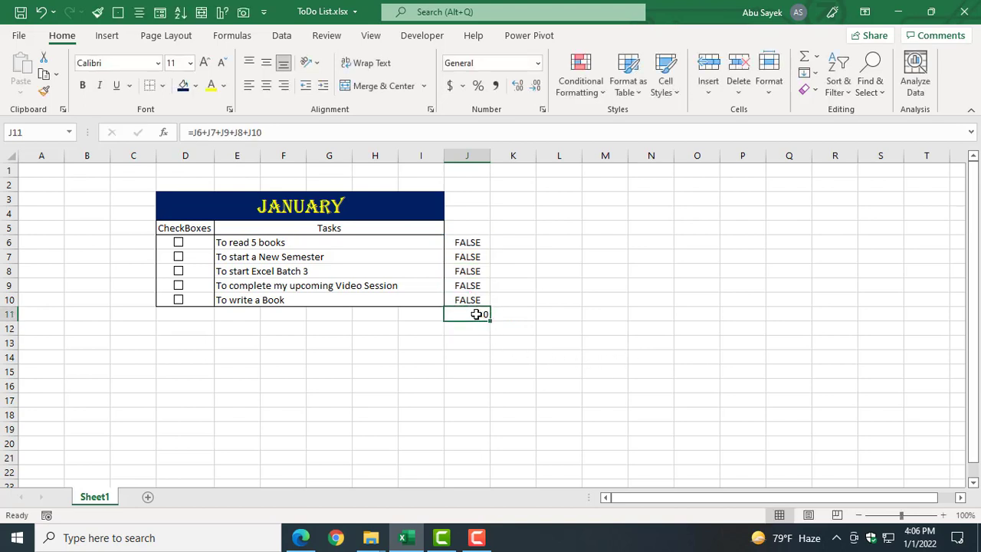
Tick all five check boxes from D6 to D10 to test the sum formula in J11.
left_click(179, 242)
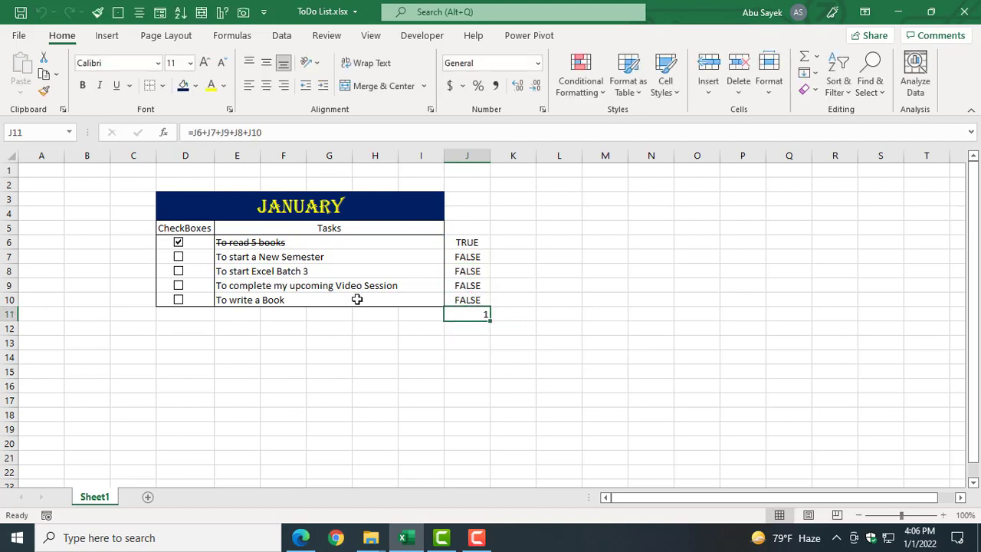
left_click(178, 257)
left_click(178, 285)
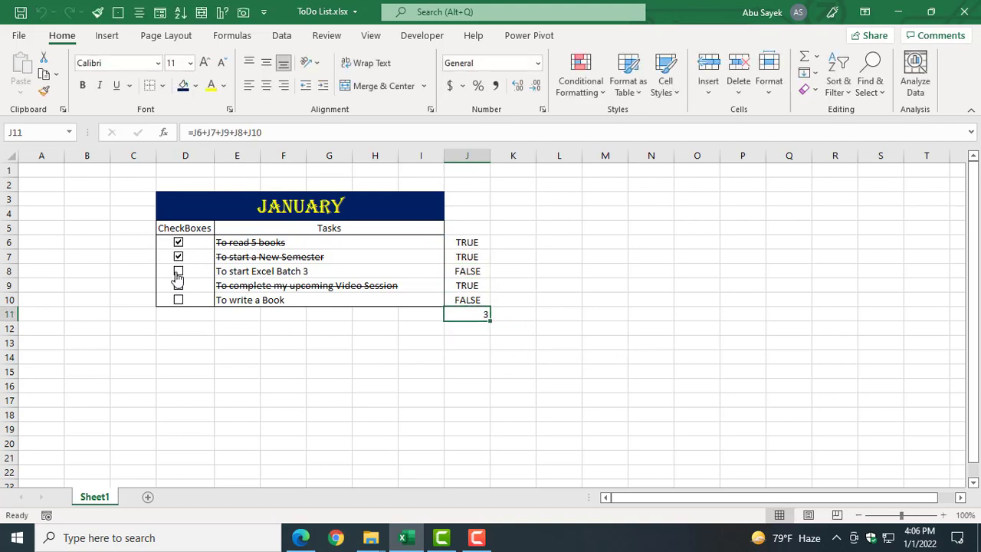
left_click(177, 272)
left_click(181, 302)
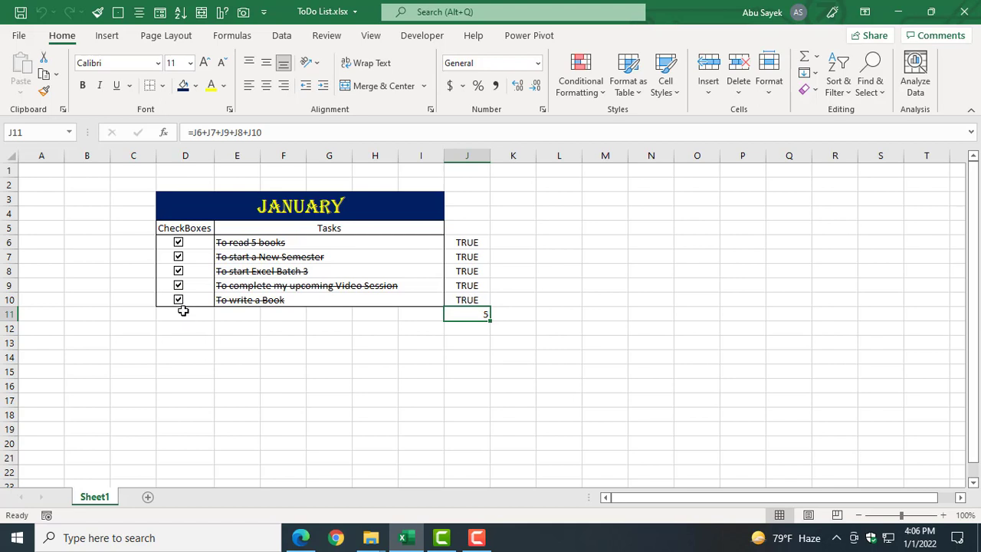
left_click(239, 395)
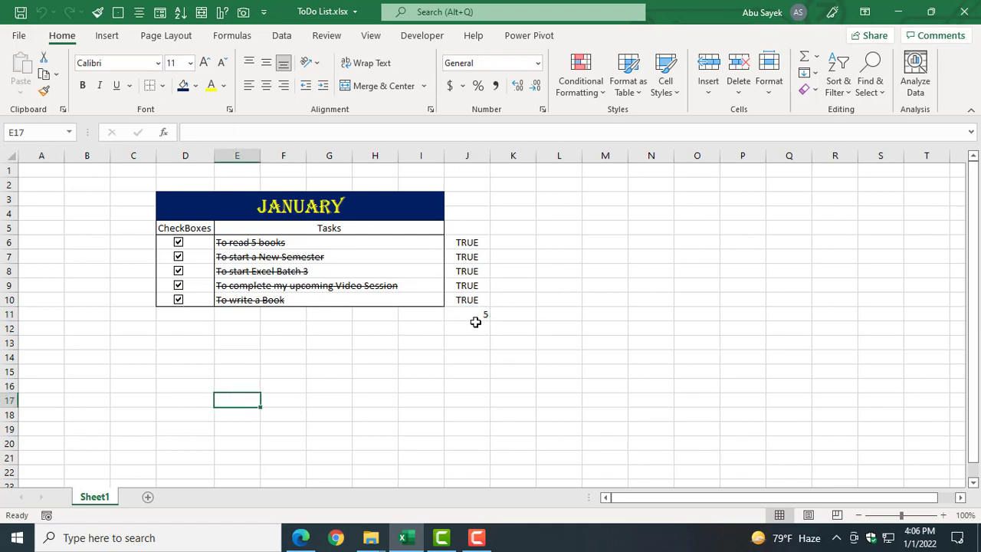
Enter the formula =J11/5 in L7 and format the cell as a percentage.
double_click(553, 256)
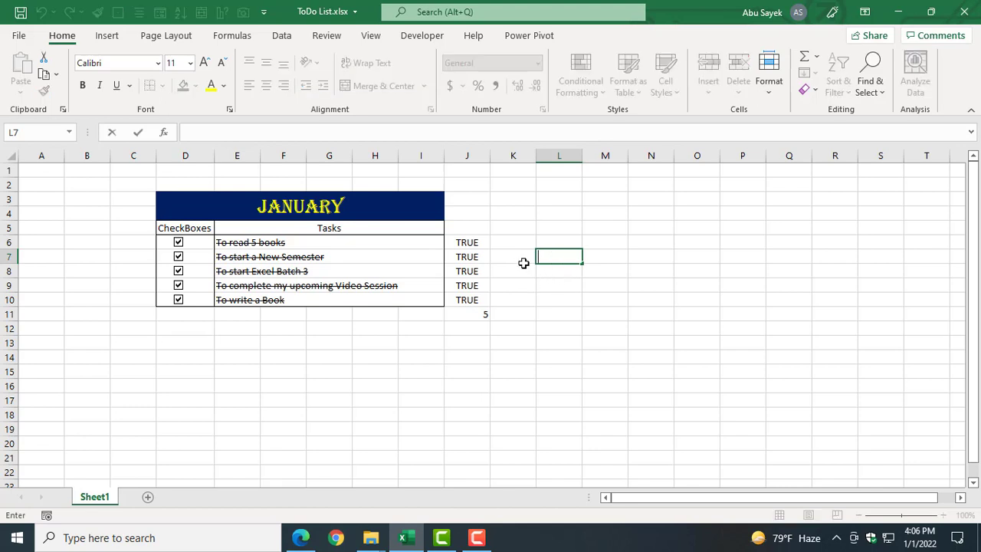
type("=")
left_click(476, 316)
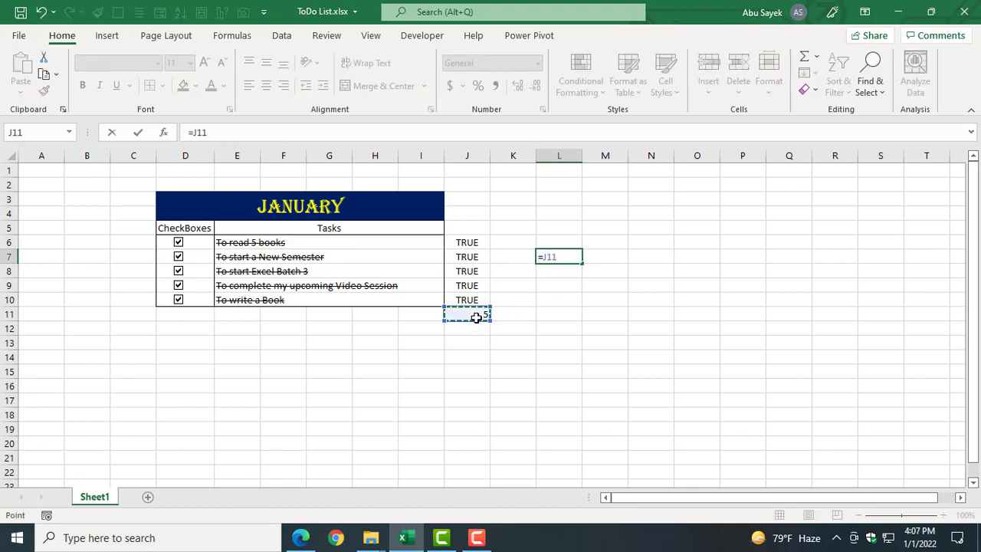
type("/5")
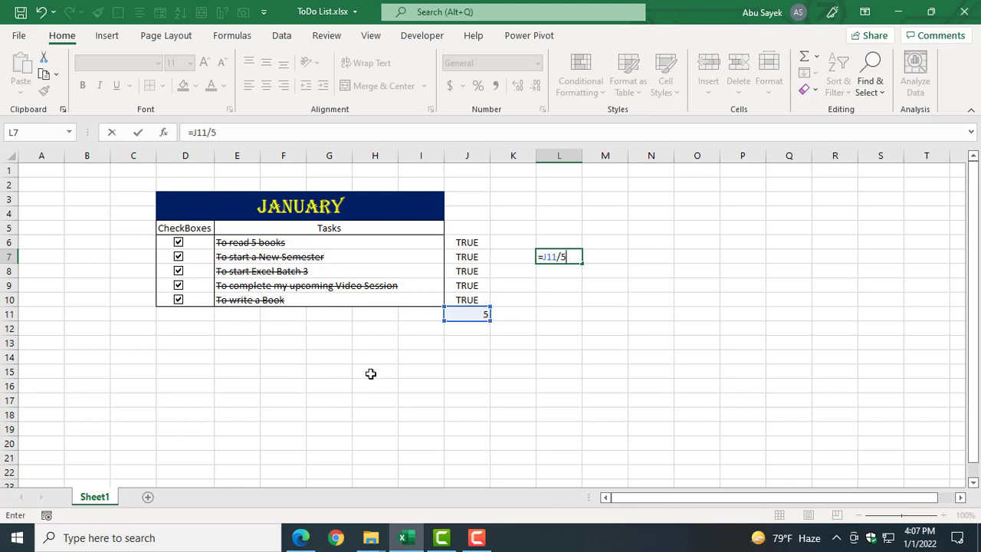
key("Return")
left_click(567, 258)
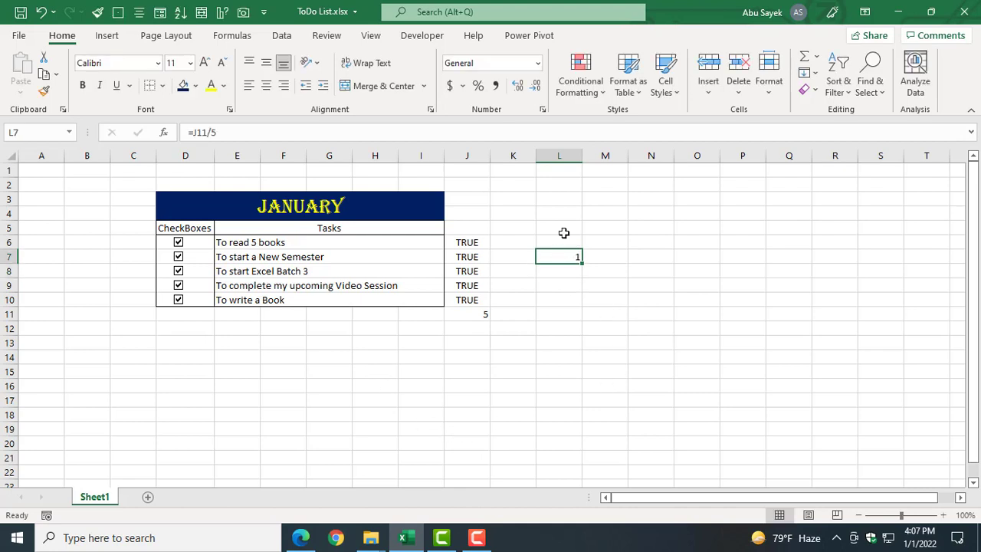
left_click(478, 87)
left_click(577, 331)
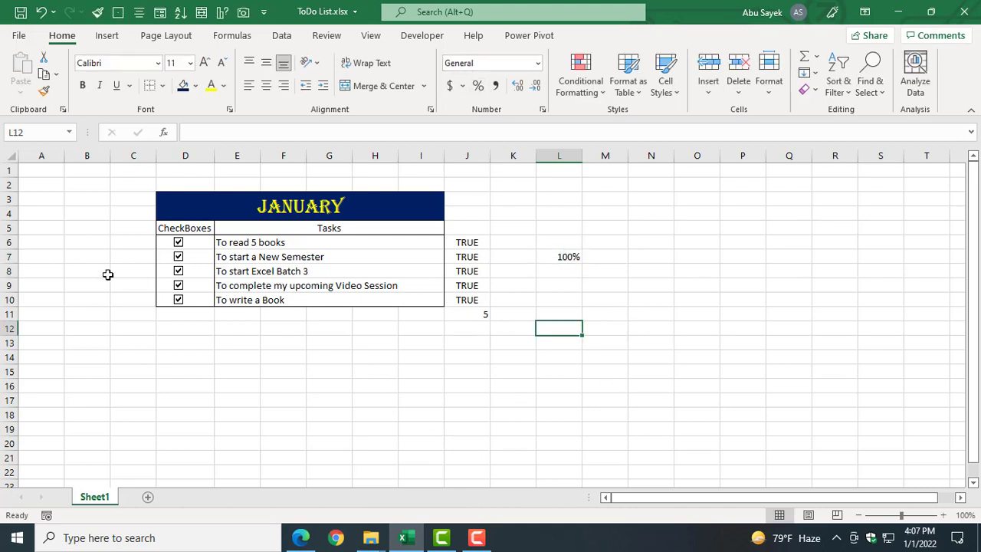
Clear all five check boxes and tick only D6 again to test the completion percentage in L7.
left_click(178, 258)
left_click(178, 286)
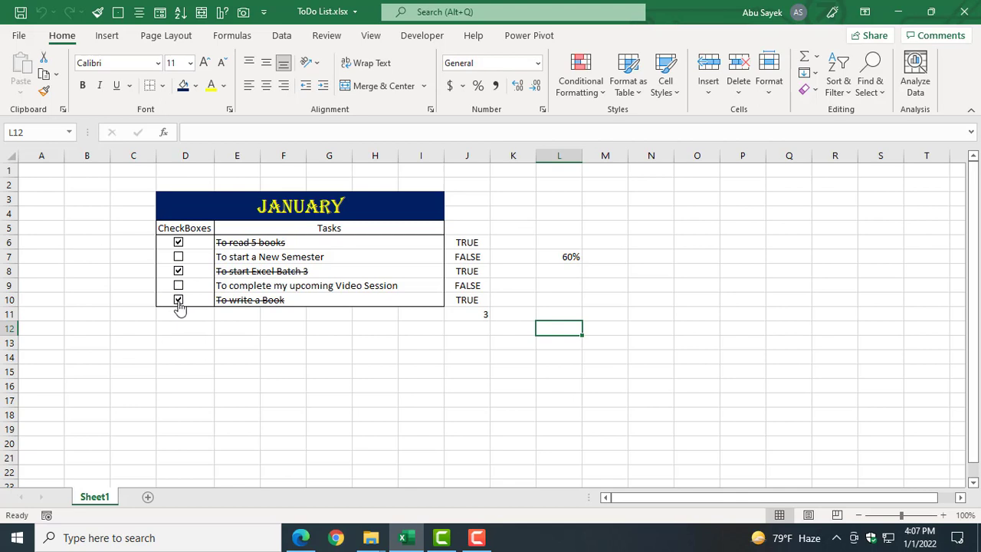
left_click(179, 301)
left_click(177, 242)
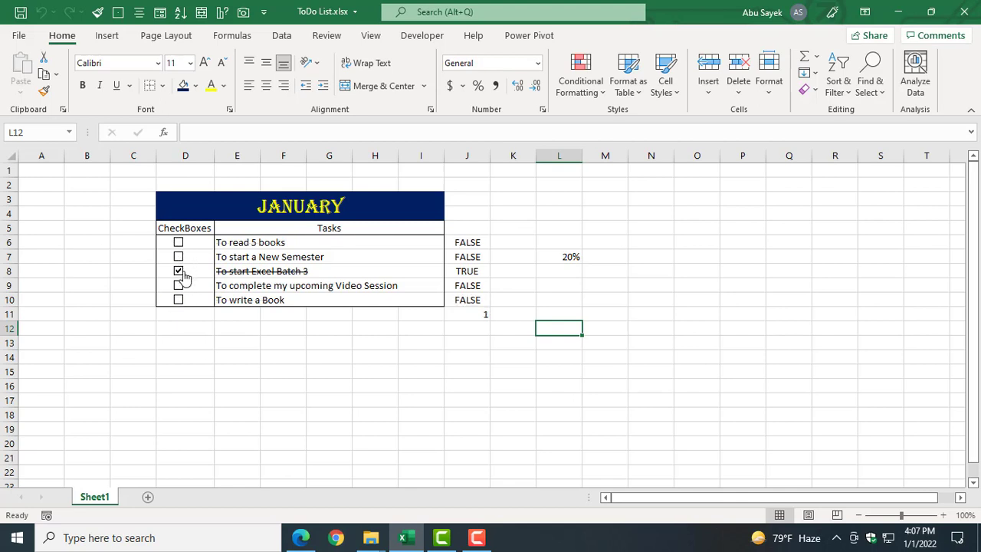
left_click(178, 272)
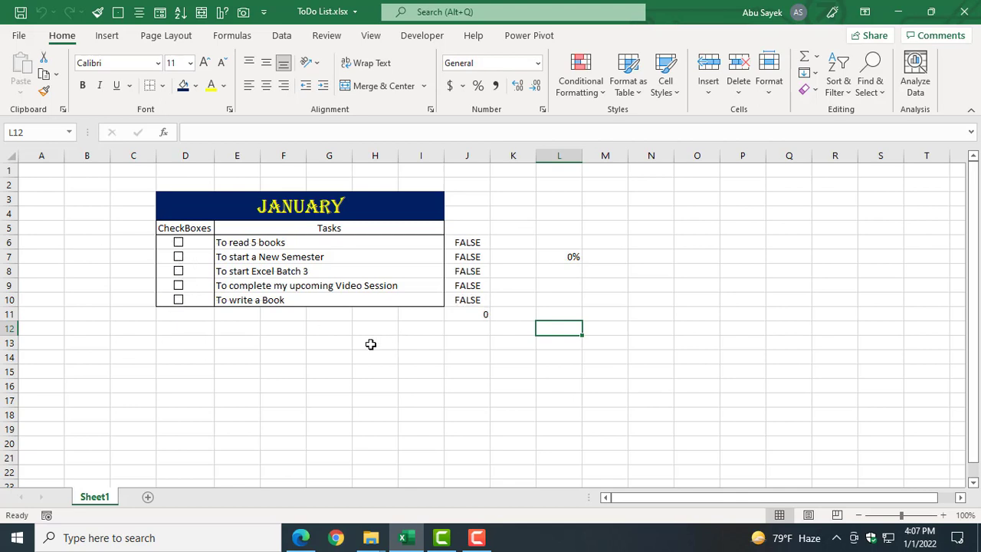
left_click(178, 242)
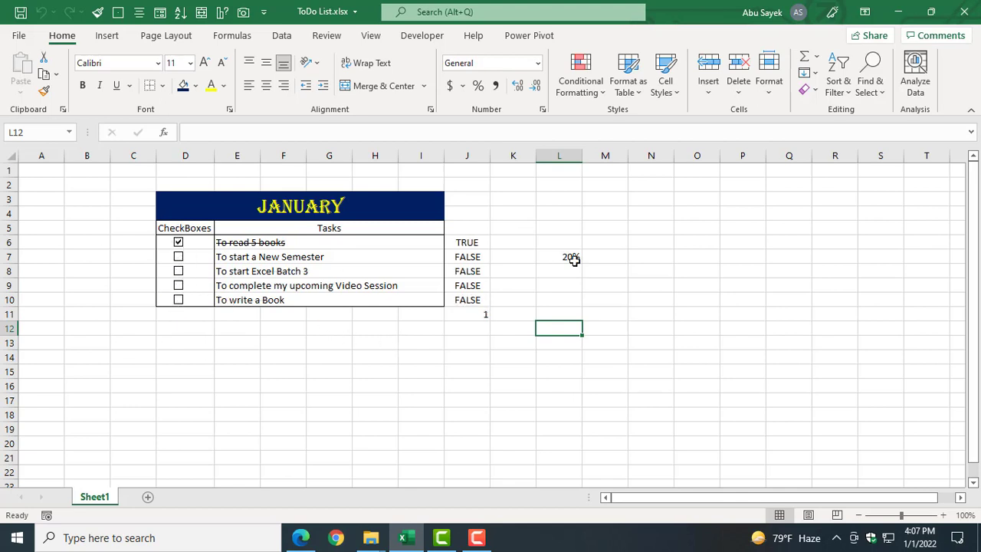
Enter the formula =1-L7 in M7 to calculate the remaining percentage.
double_click(618, 256)
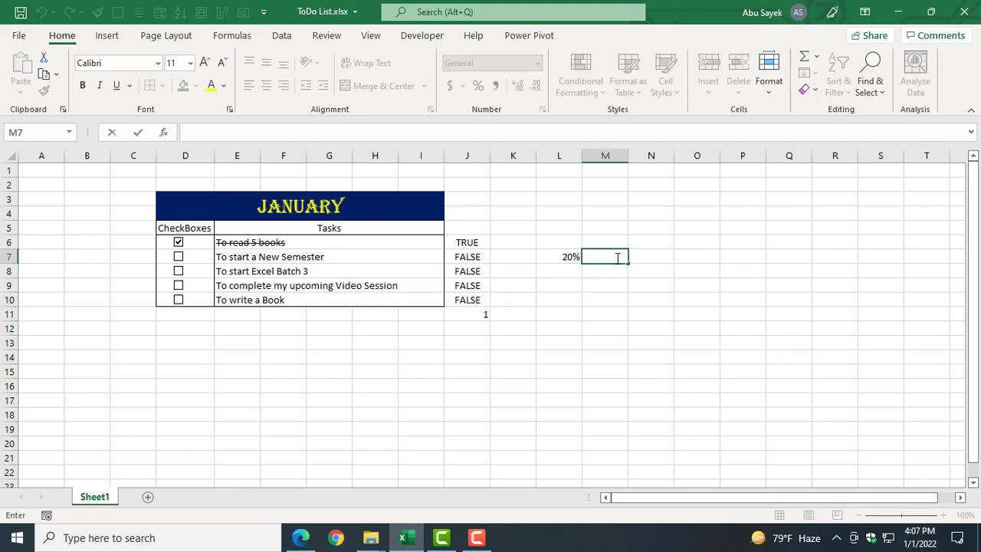
type("=")
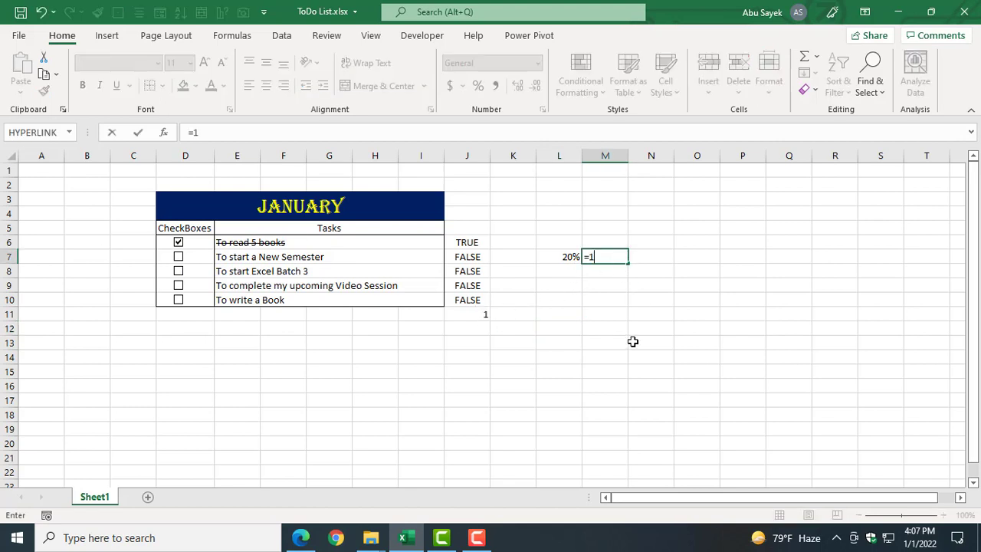
type("1-")
left_click(567, 257)
key("Return")
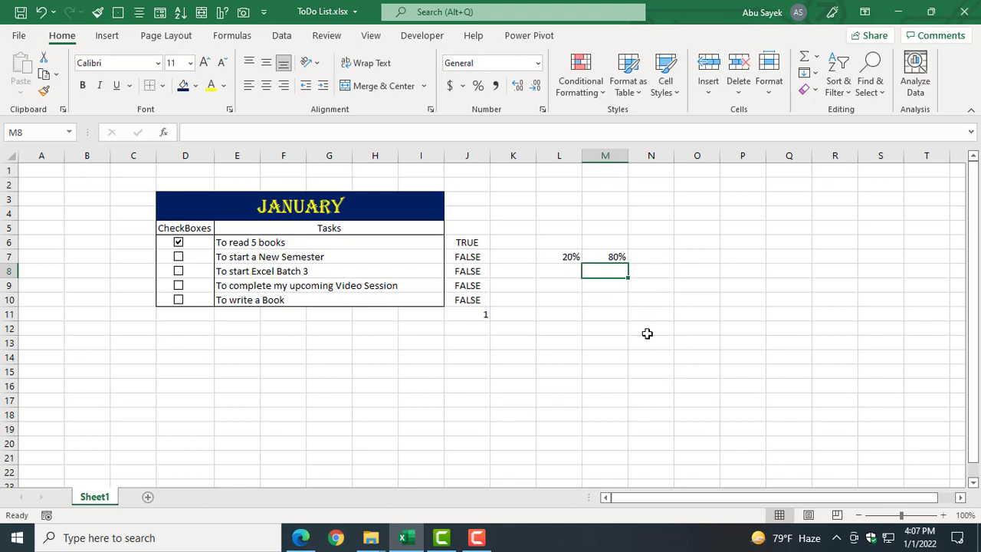
Insert a blank doughnut chart with an empty cell selected.
left_click(589, 355)
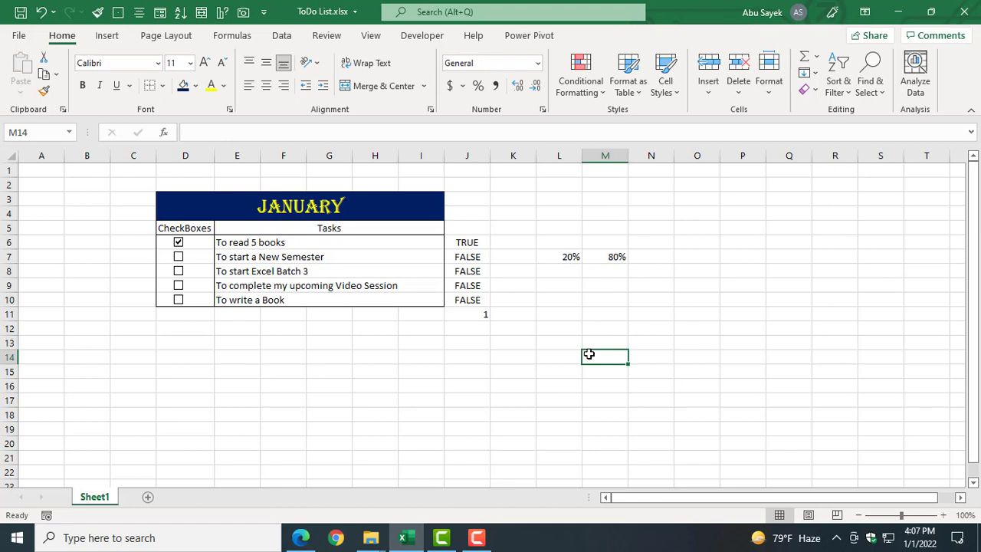
left_click(114, 38)
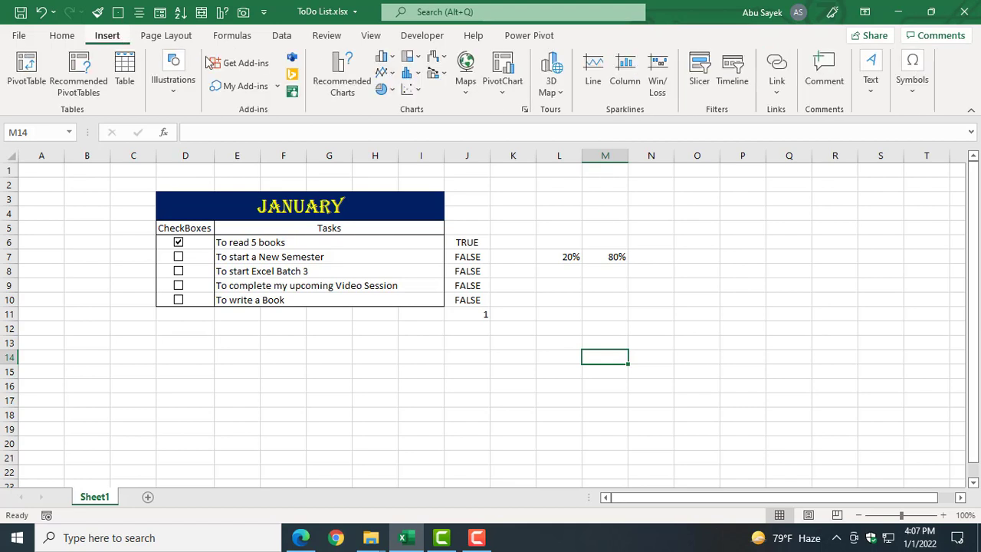
left_click(392, 89)
left_click(399, 273)
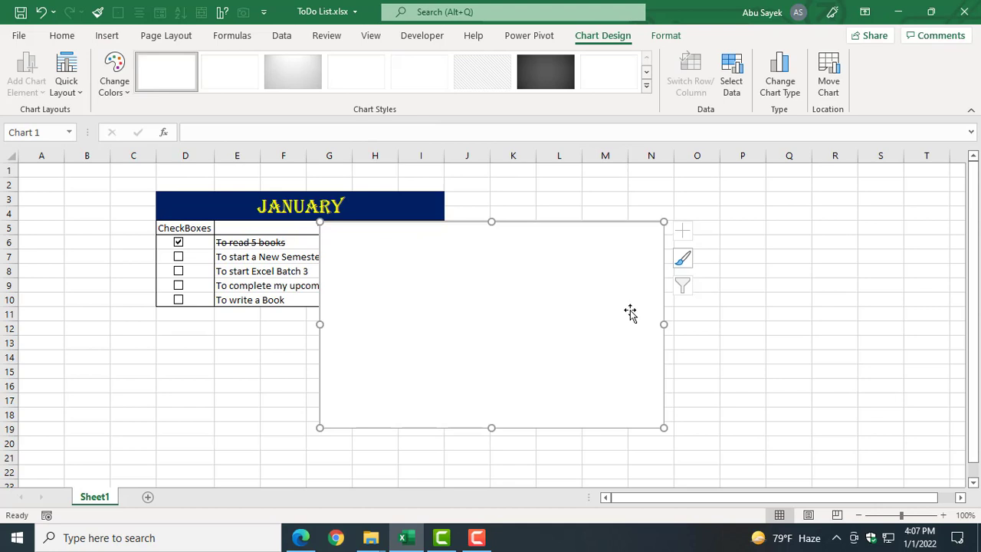
Add a series named X with the values {1,1,1,1,1} to the doughnut chart and move the chart beyond column J, beside the task list.
right_click(580, 266)
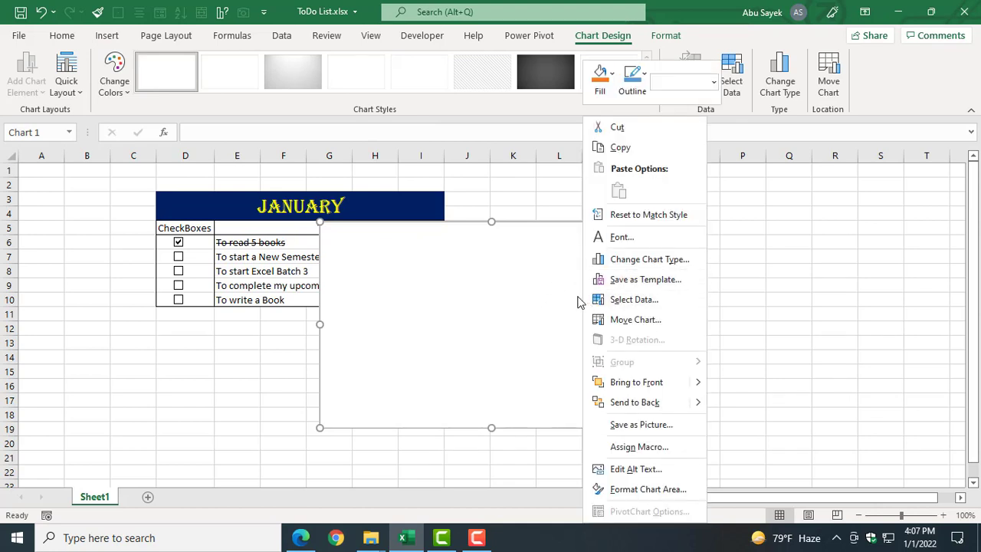
left_click(634, 300)
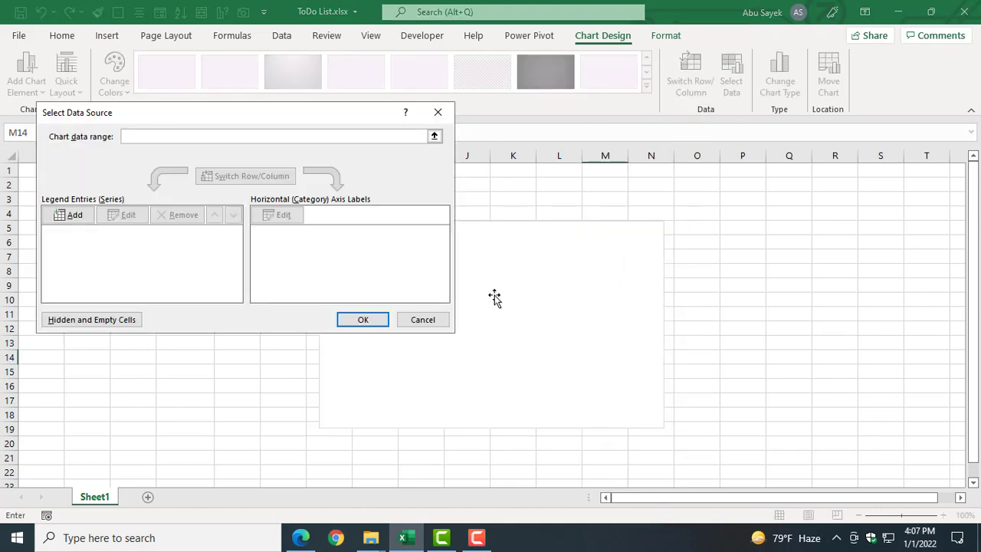
left_click(73, 217)
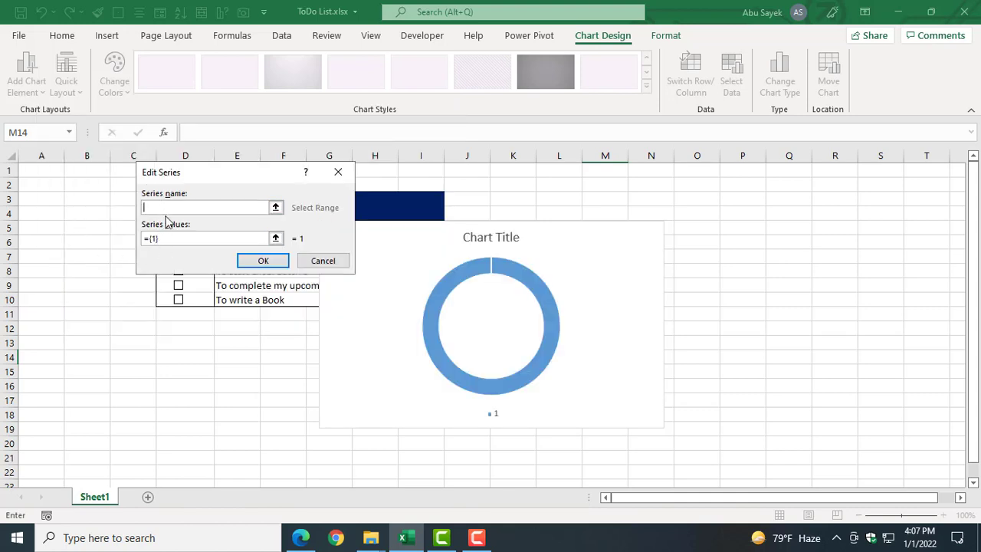
type("x")
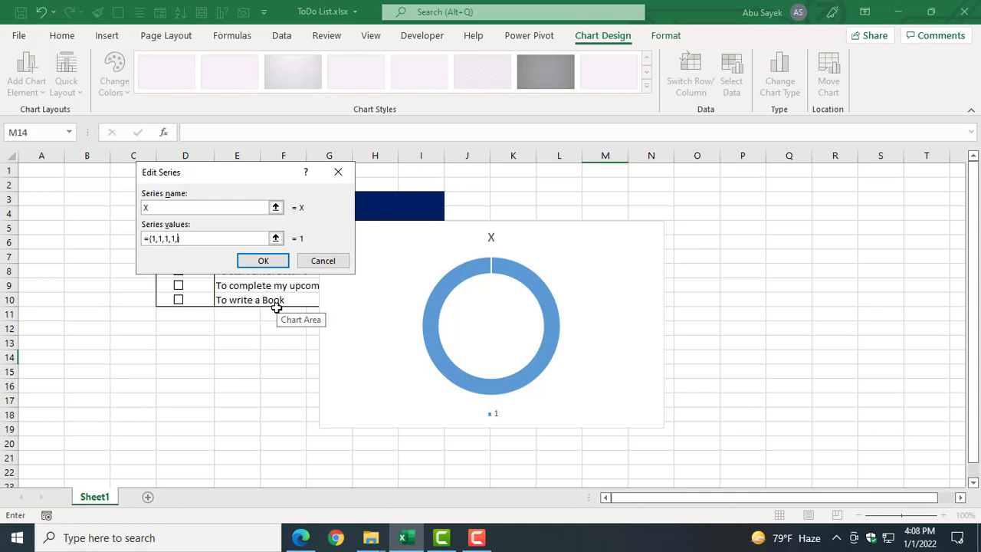
left_click(268, 261)
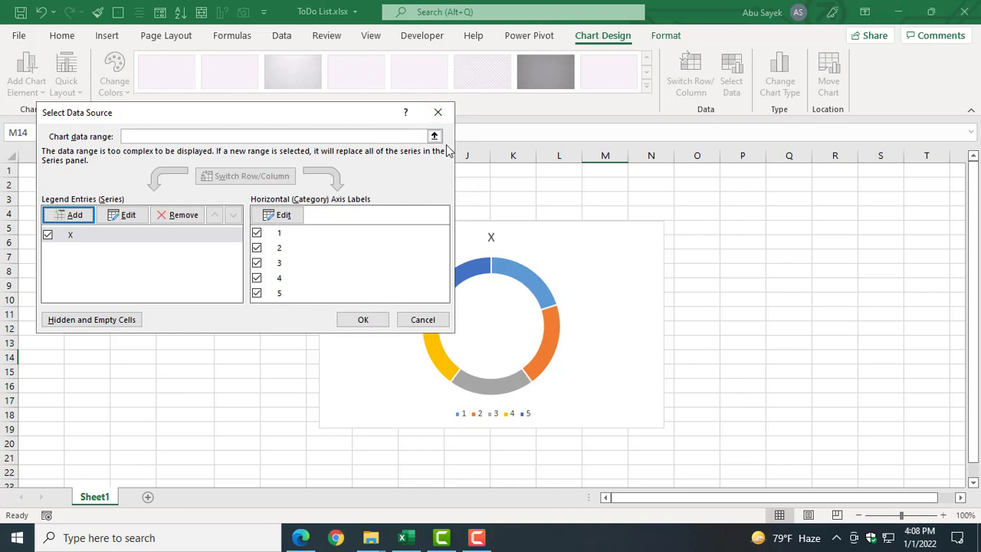
left_click(363, 319)
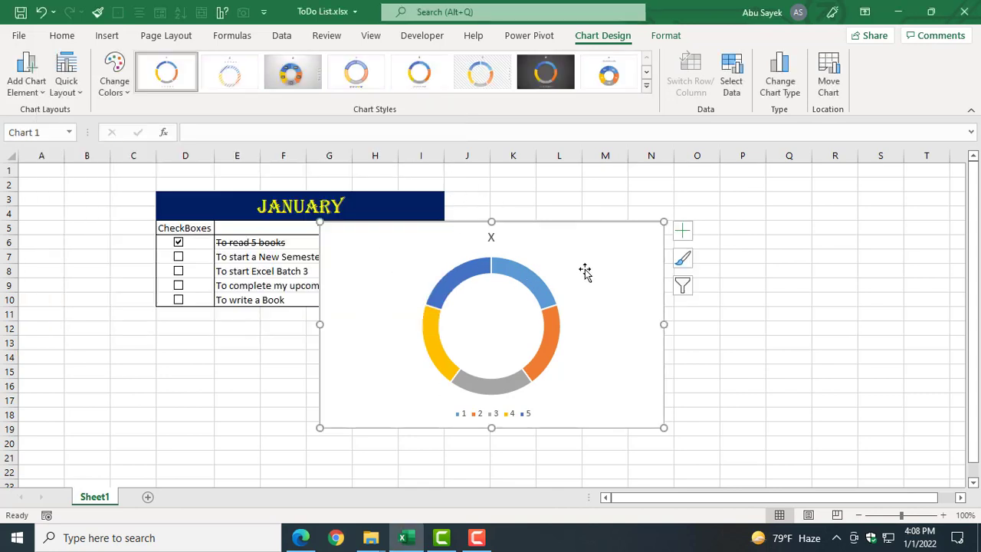
left_click_drag(592, 255, 800, 228)
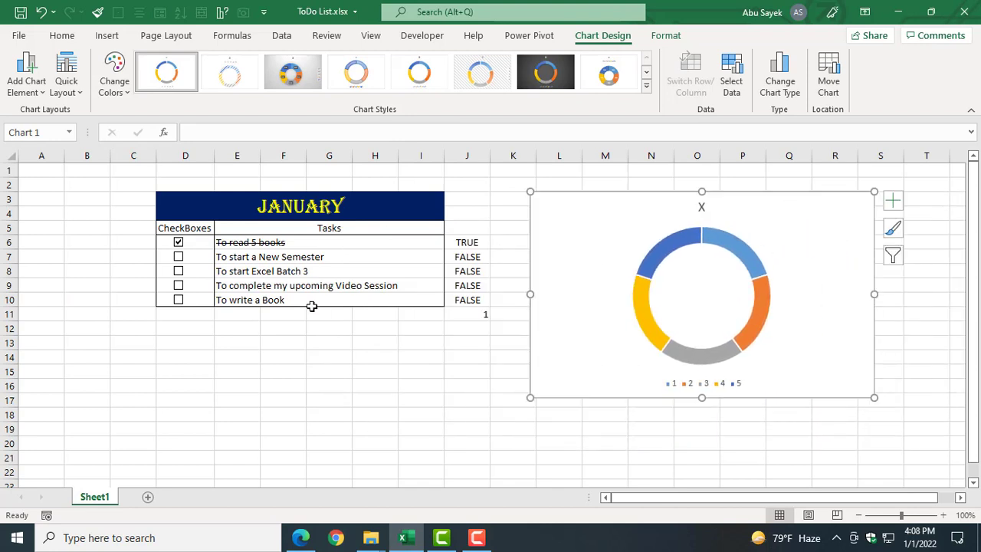
Tick further task check boxes to test the linked cells and strikethrough, and clear all five boxes.
left_click(178, 256)
left_click(178, 271)
left_click(177, 285)
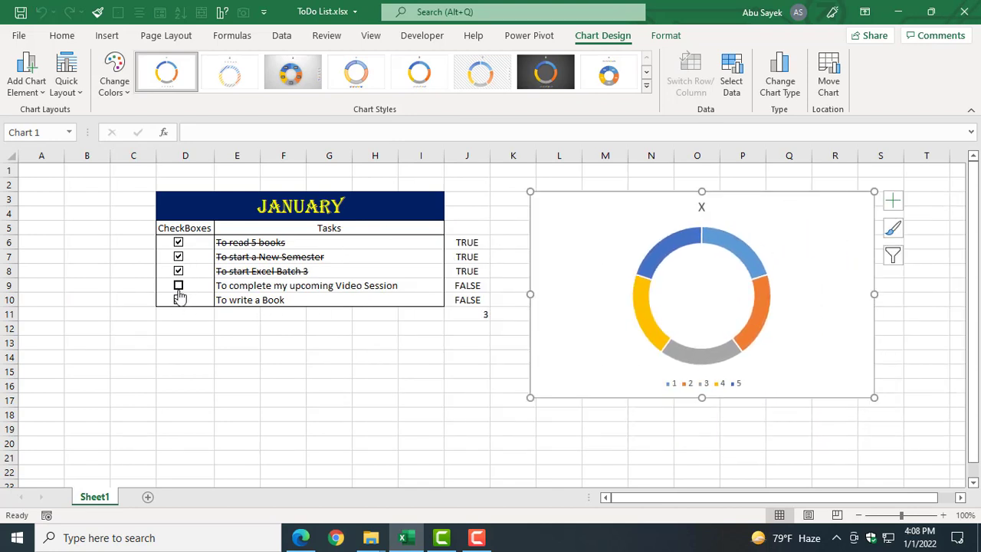
left_click(178, 300)
left_click(178, 285)
left_click(178, 272)
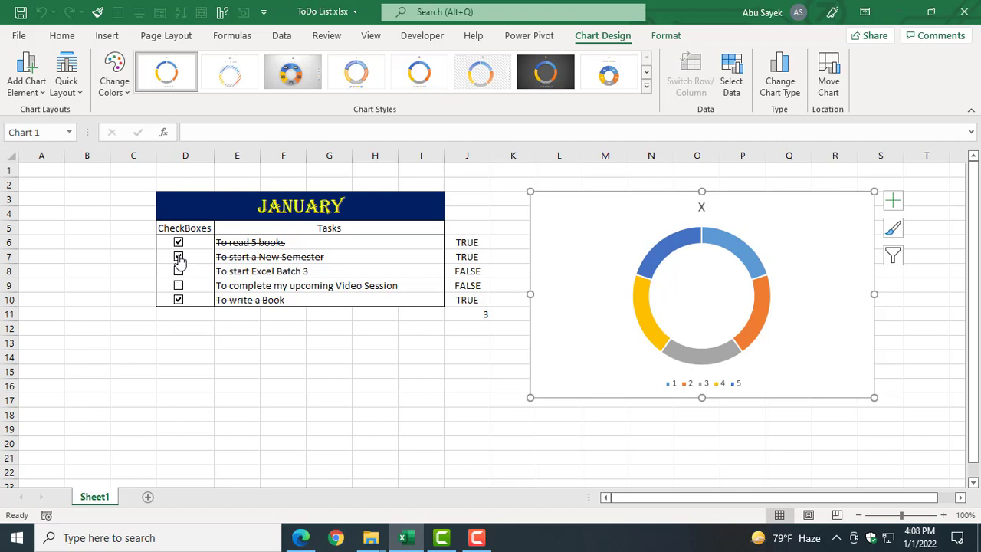
left_click(178, 257)
left_click(178, 243)
left_click(178, 299)
left_click(209, 345)
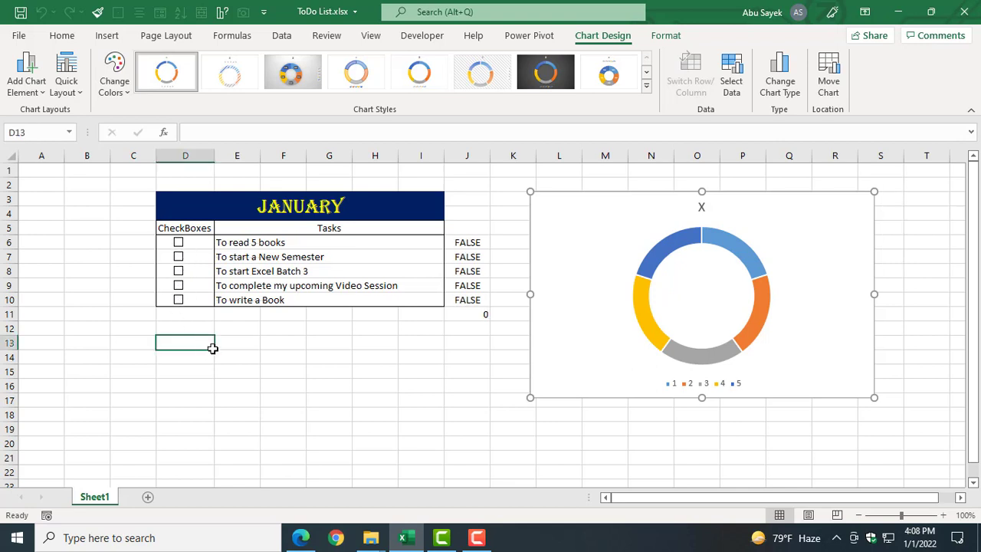
Move the doughnut chart directly below the task list so cells L7 and M7 are uncovered.
left_click_drag(587, 256, 203, 394)
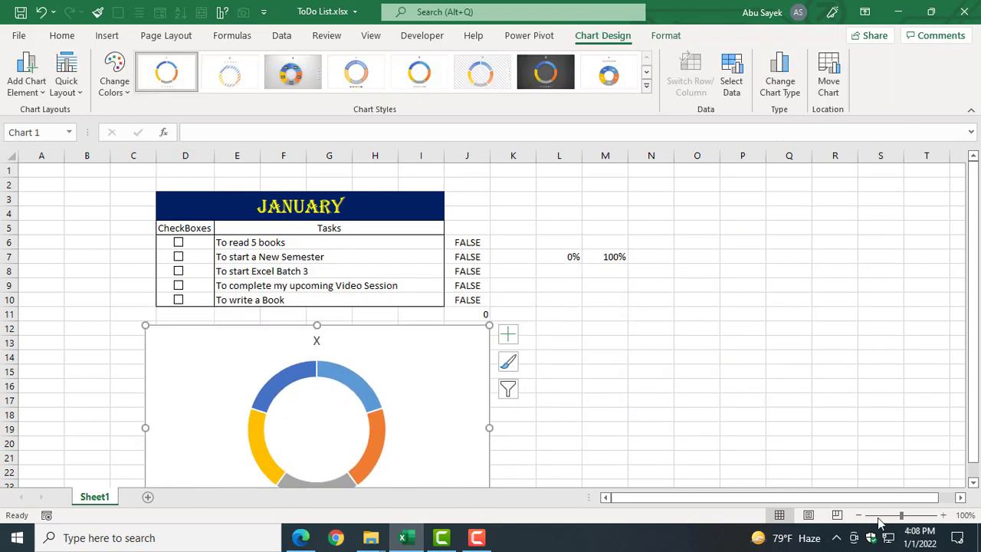
left_click(857, 515)
left_click(857, 515)
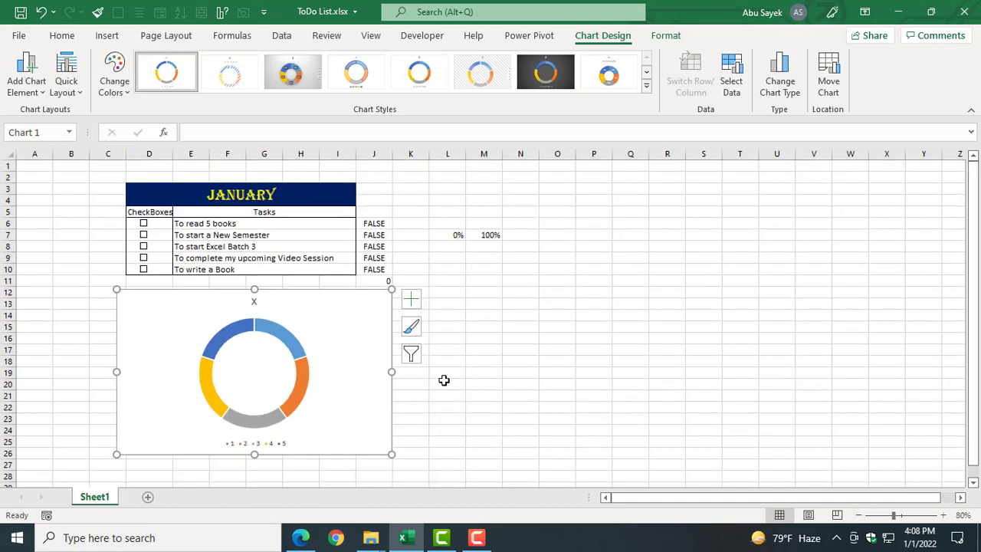
left_click_drag(344, 315, 336, 307)
Add a second series named y to the doughnut chart, using cells L7:M7 as its values.
right_click(334, 307)
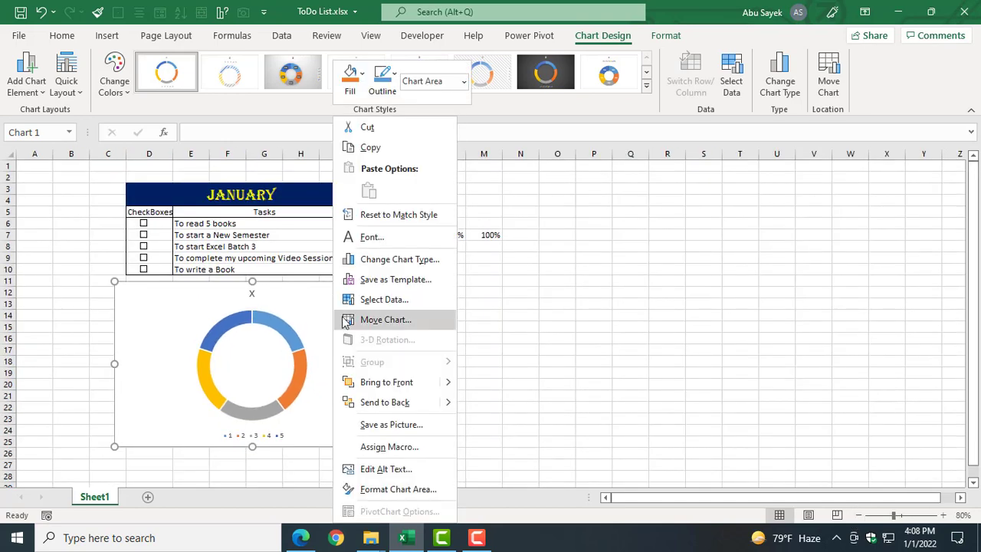
left_click(379, 300)
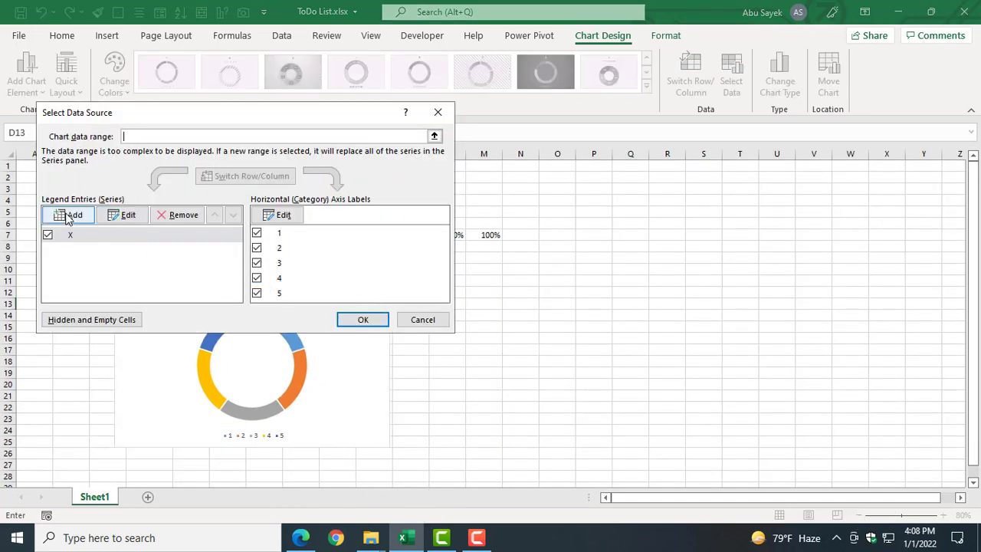
left_click(67, 217)
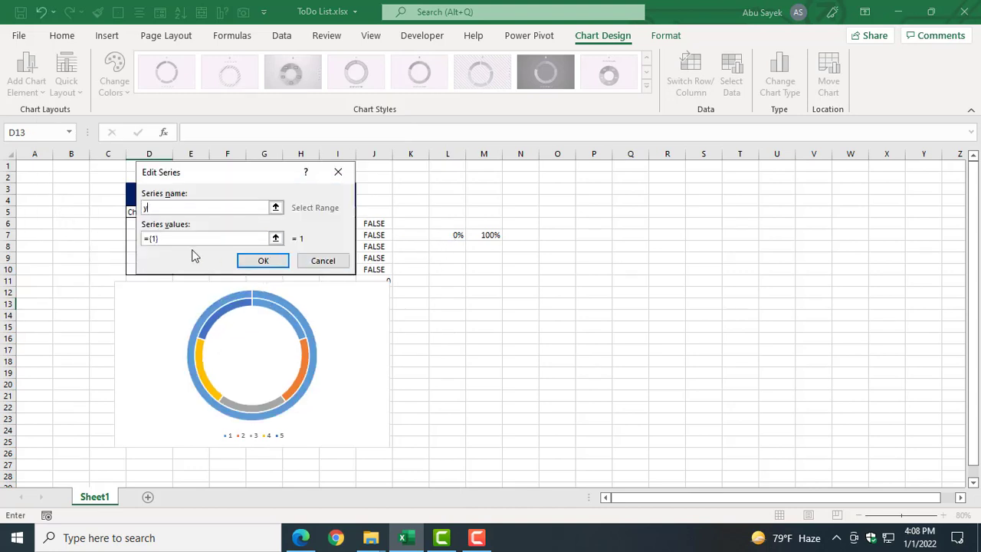
left_click(162, 237)
key("BackSpace")
key("BackSpace")
left_click_drag(455, 234, 495, 235)
left_click(275, 260)
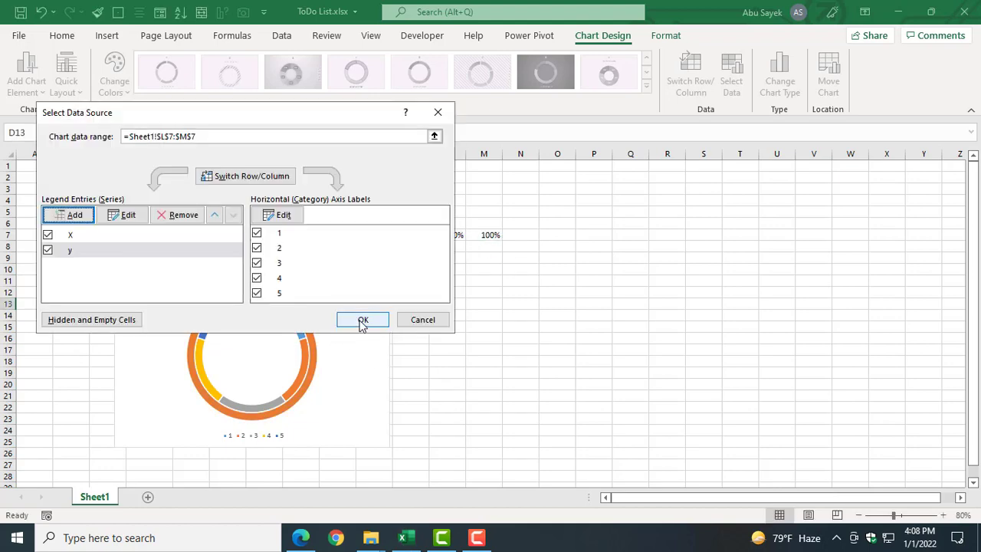
left_click(360, 320)
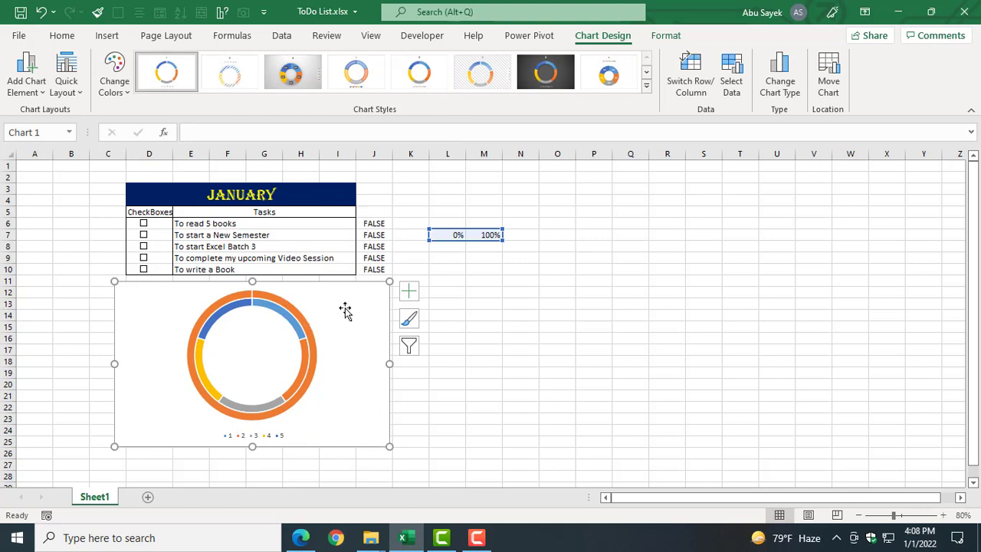
Shift the chart slightly lower and tick all five task check boxes to test its outer ring.
left_click_drag(347, 311, 338, 331)
left_click(144, 223)
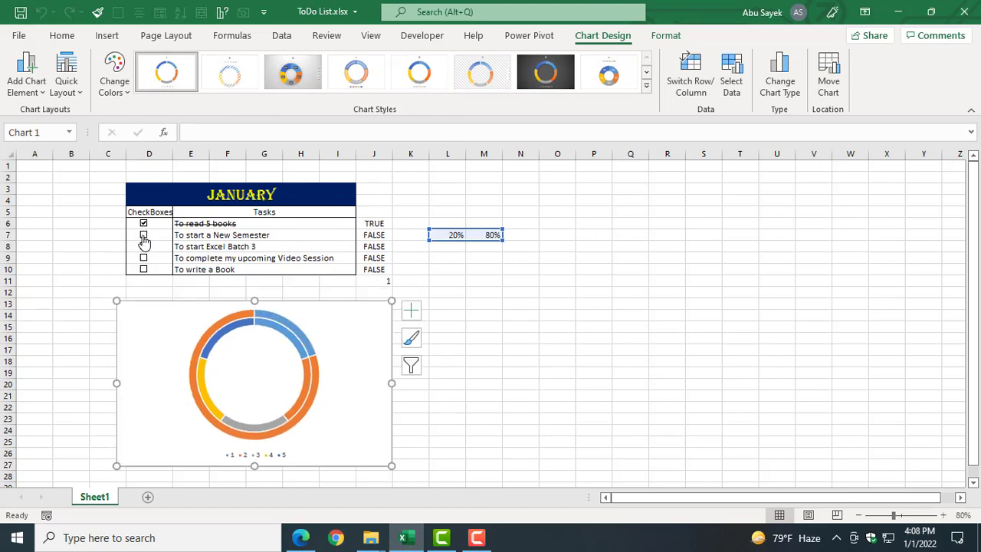
left_click(143, 234)
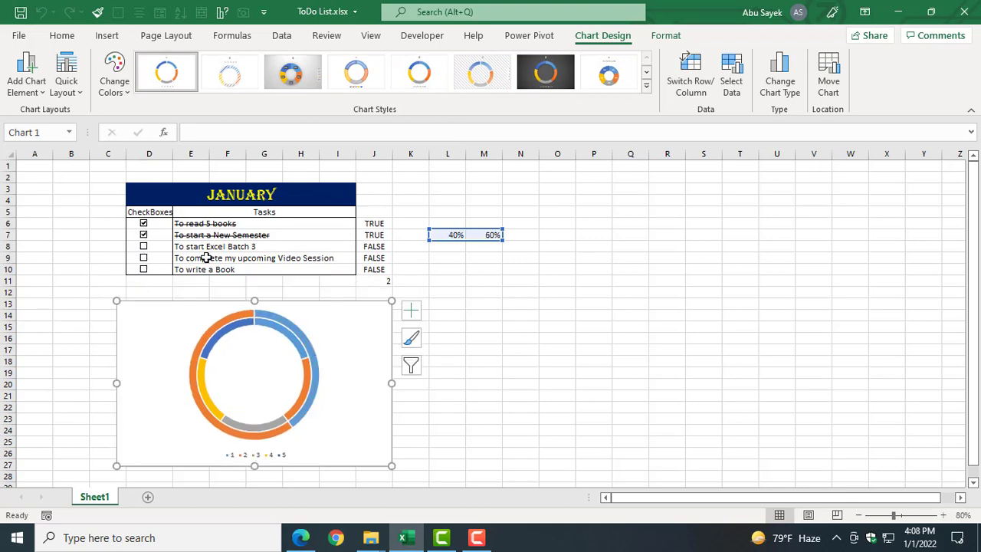
left_click(144, 246)
left_click(144, 269)
left_click(144, 280)
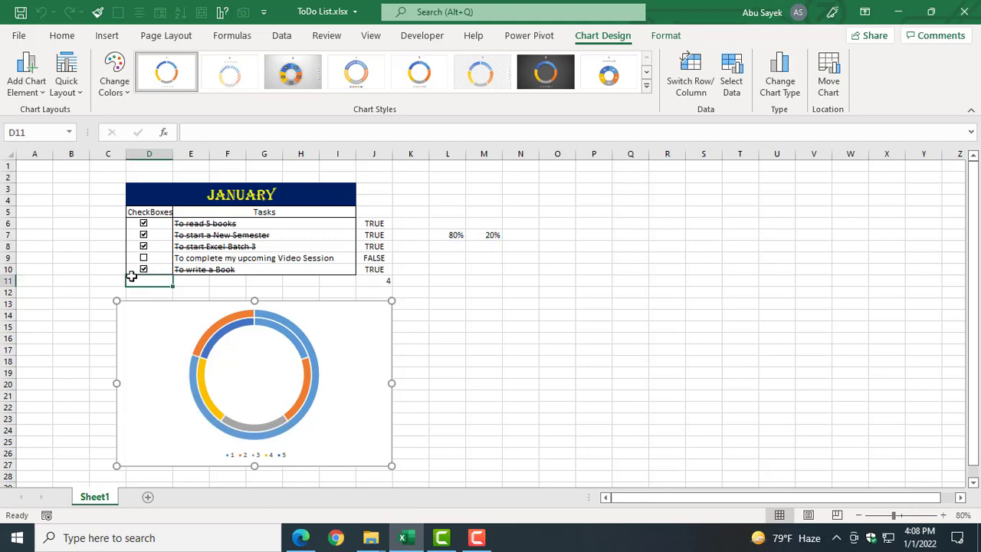
left_click(143, 258)
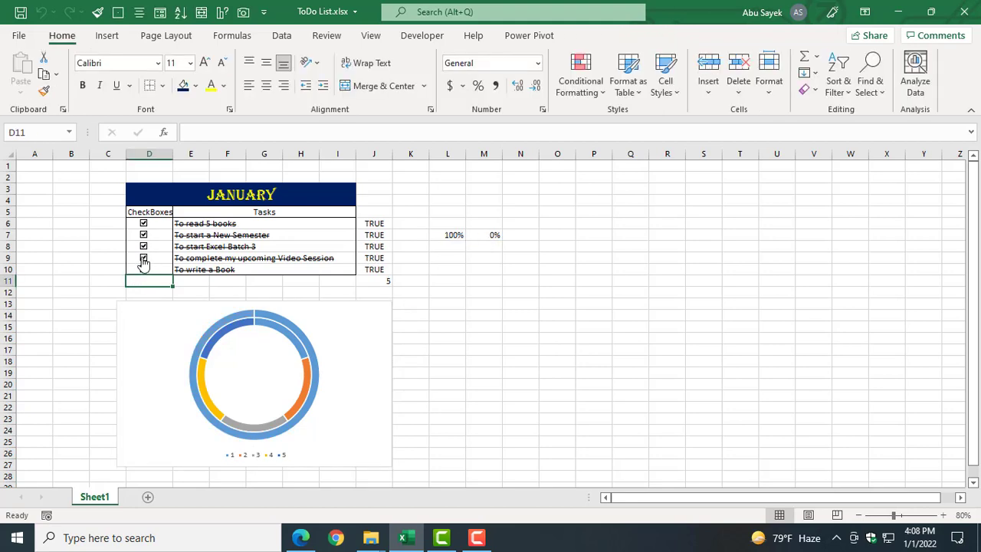
Clear all five task check boxes to reset the progress ring.
left_click(144, 223)
left_click(143, 235)
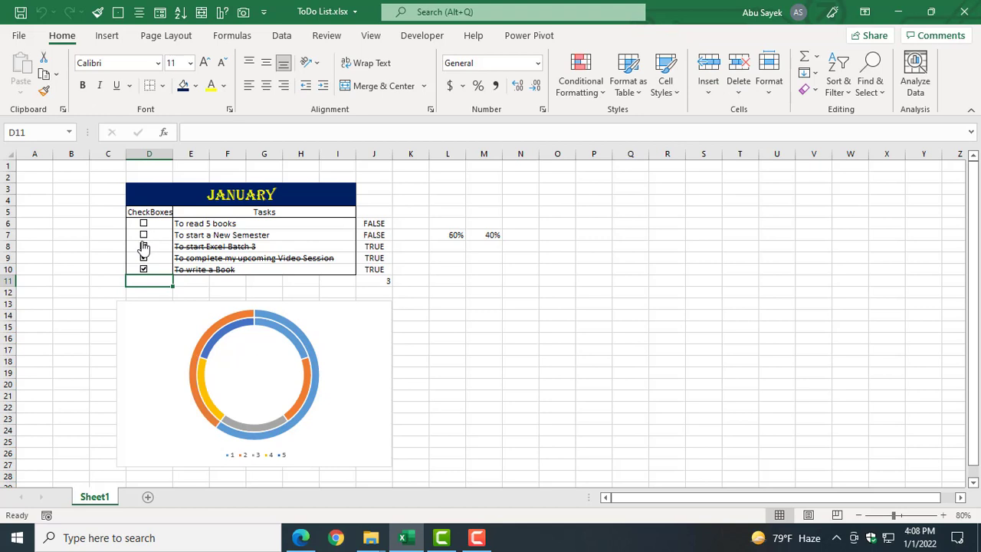
left_click(144, 246)
left_click(144, 257)
left_click(143, 269)
left_click(494, 348)
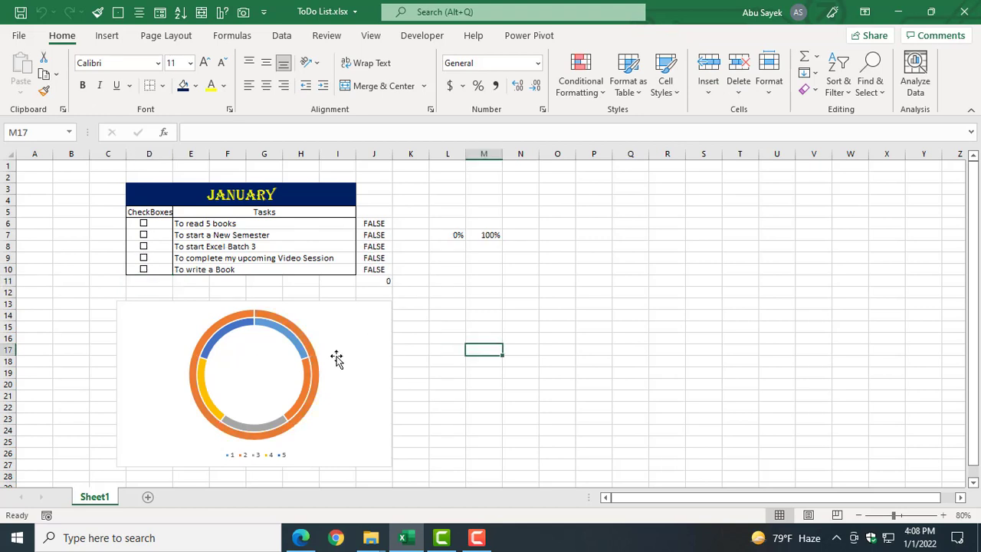
Move the chart beside the task list so it covers the percentages in L7:M7.
left_click_drag(344, 353, 652, 229)
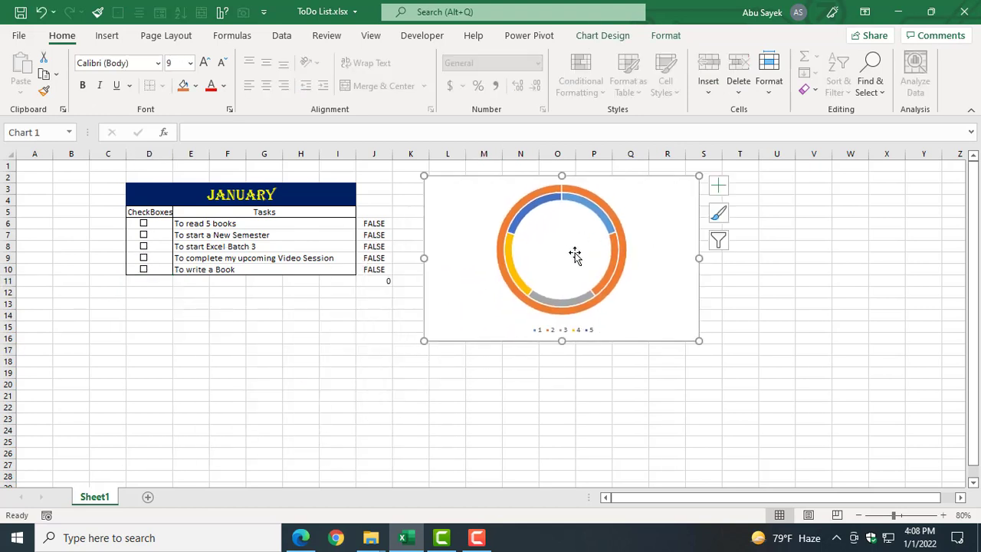
left_click(944, 515)
left_click(943, 515)
left_click(943, 515)
left_click_drag(755, 498, 766, 499)
Change the series chart type settings so that doughnut series y is plotted on the secondary axis.
left_click(633, 351)
right_click(633, 352)
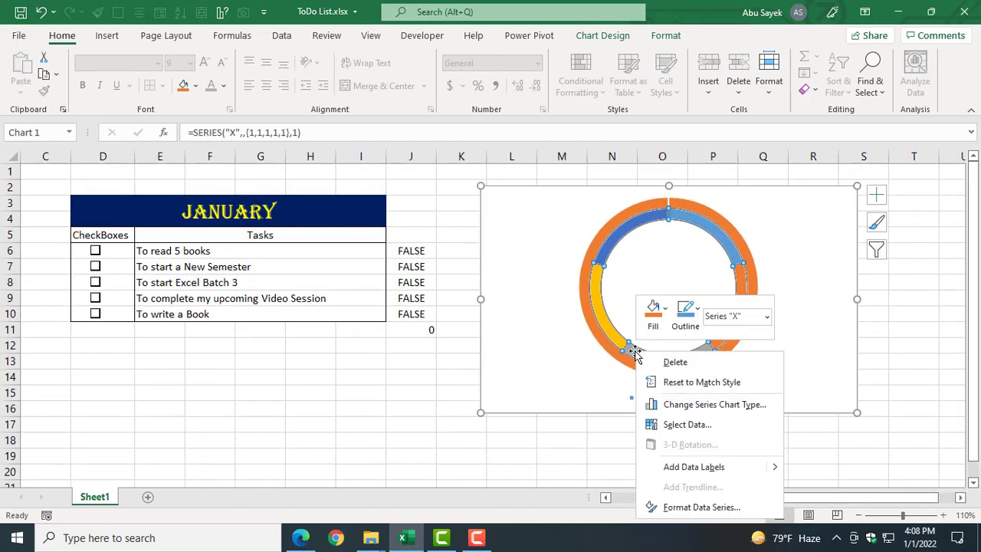
left_click(734, 411)
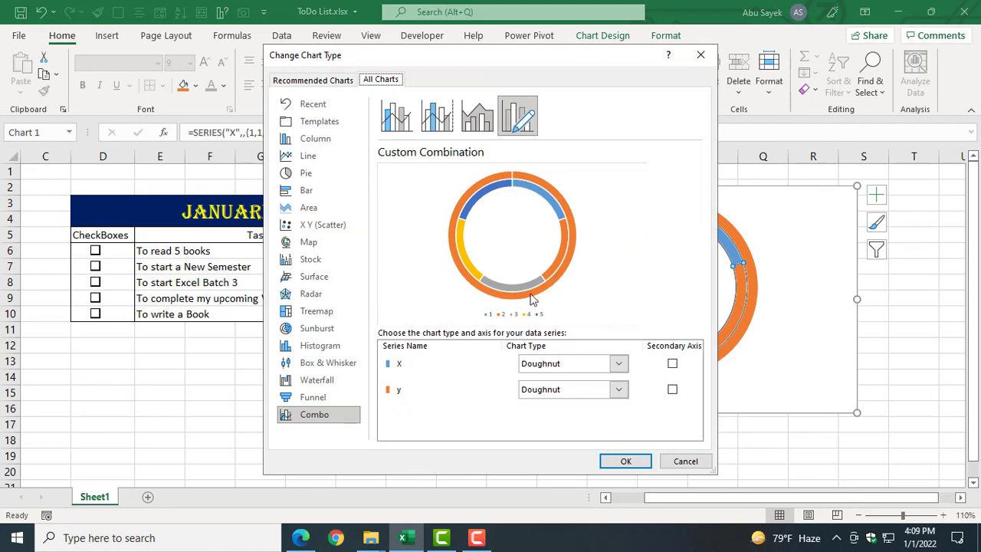
left_click(673, 390)
left_click(630, 460)
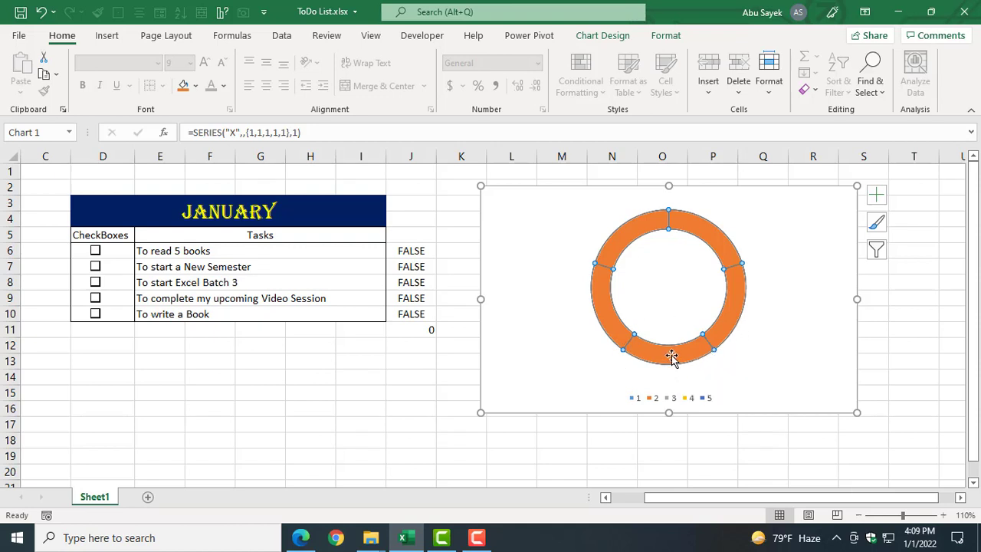
Set the remaining-percentage slice of series y to No fill so the five segments of series X show through.
left_click(683, 345)
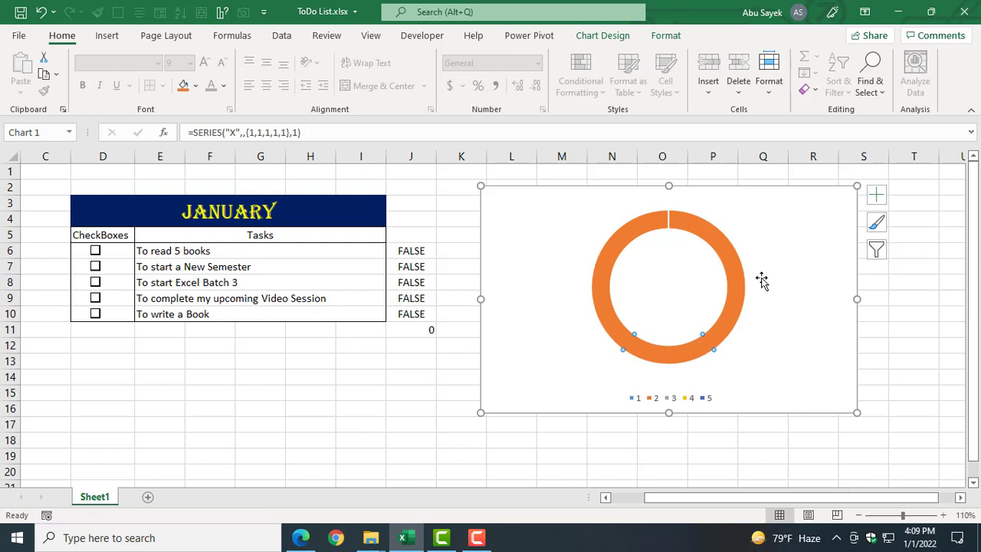
right_click(667, 358)
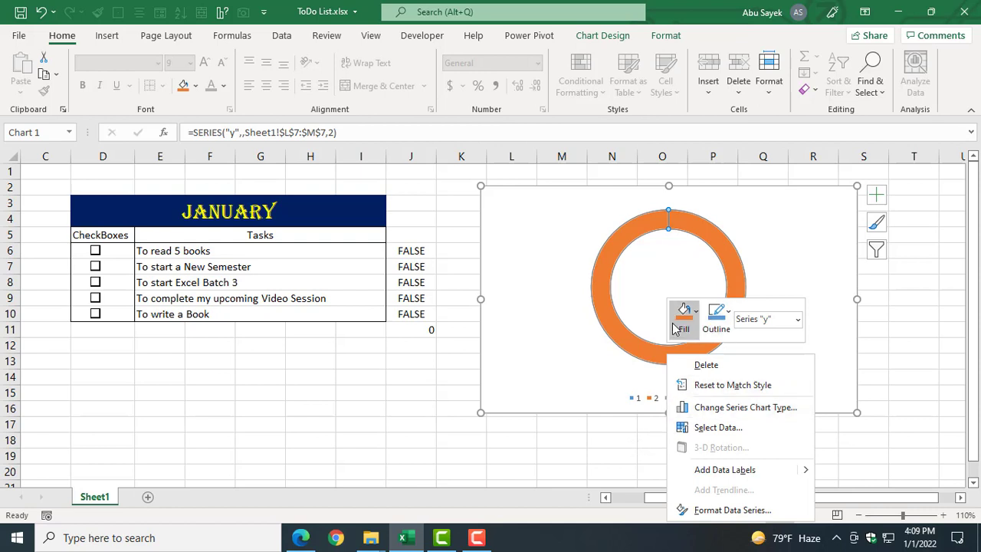
left_click(628, 345)
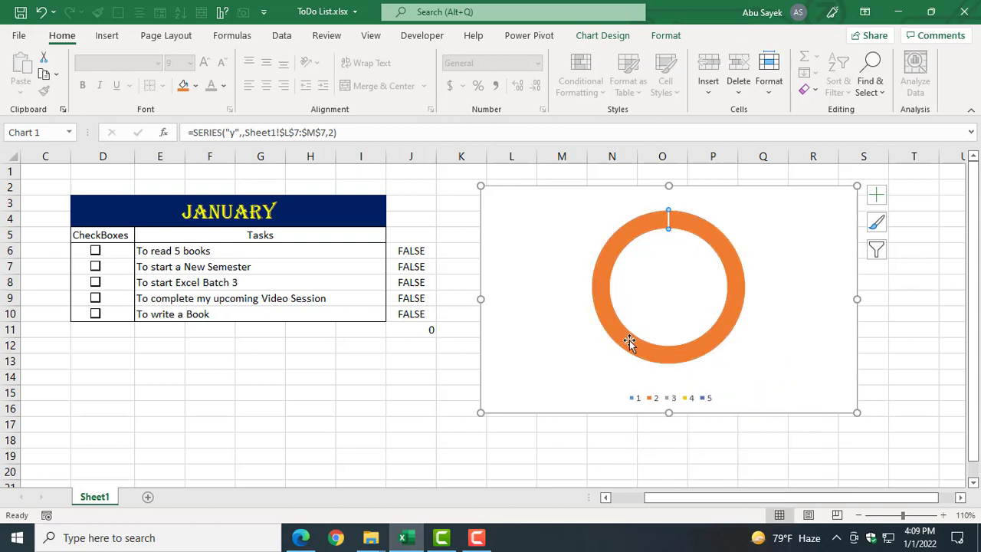
right_click(669, 357)
left_click(651, 354)
double_click(654, 355)
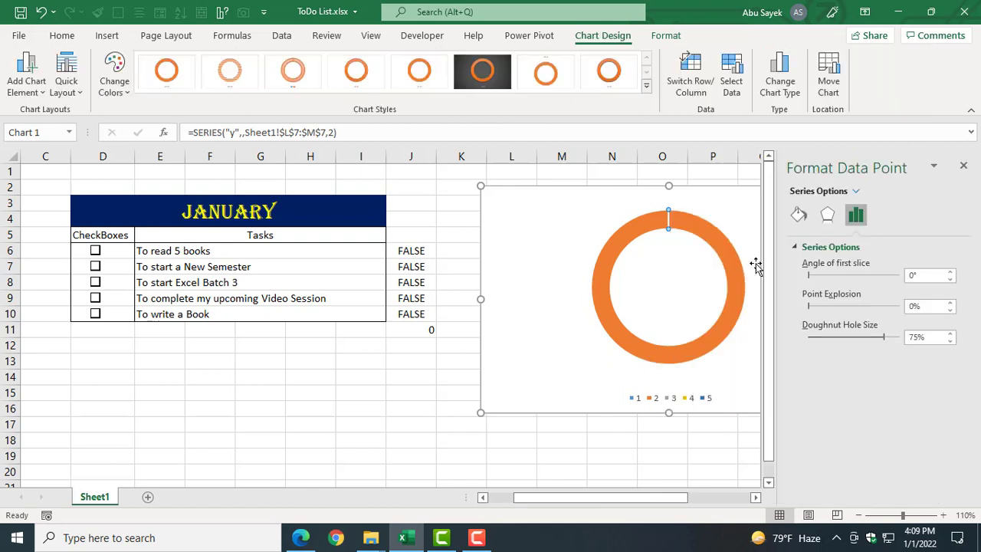
left_click(798, 216)
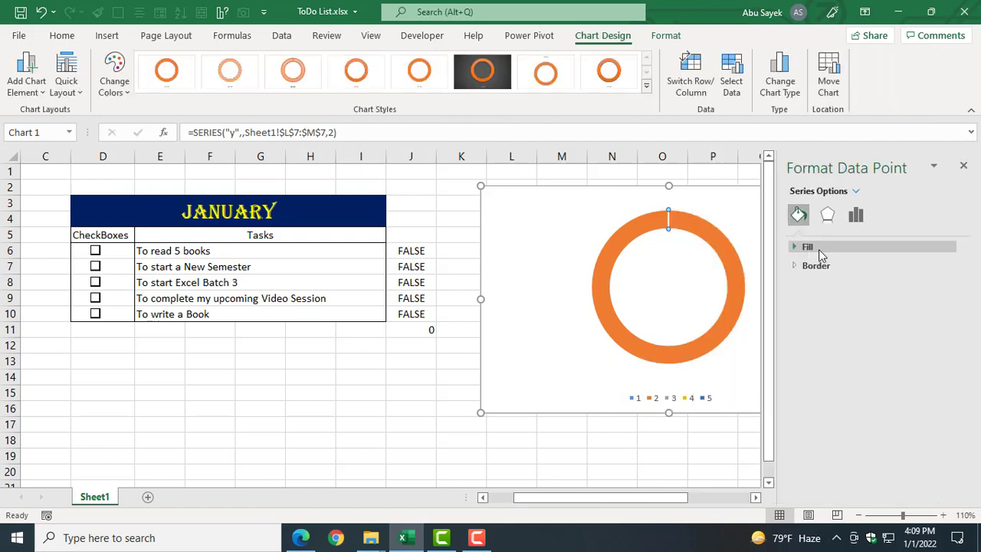
left_click(817, 247)
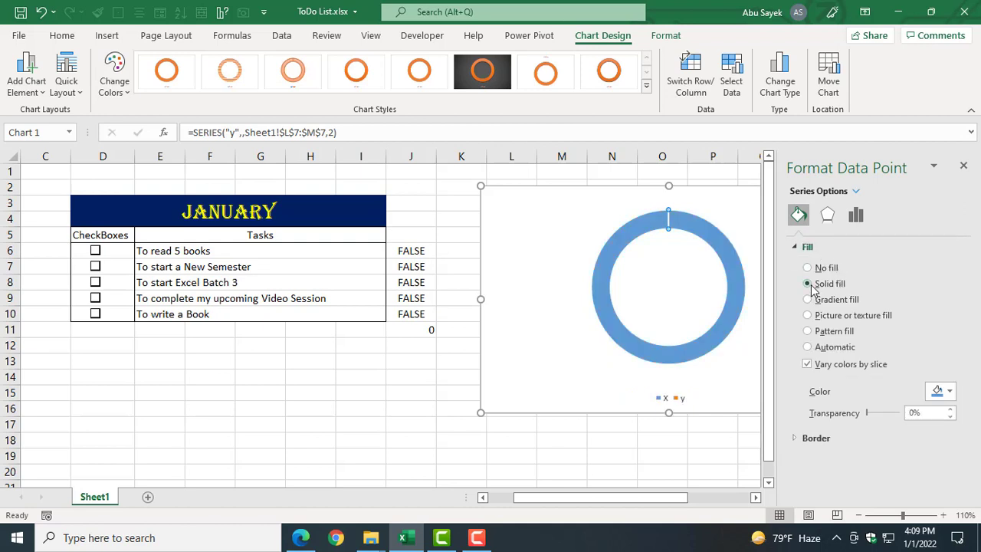
left_click(807, 267)
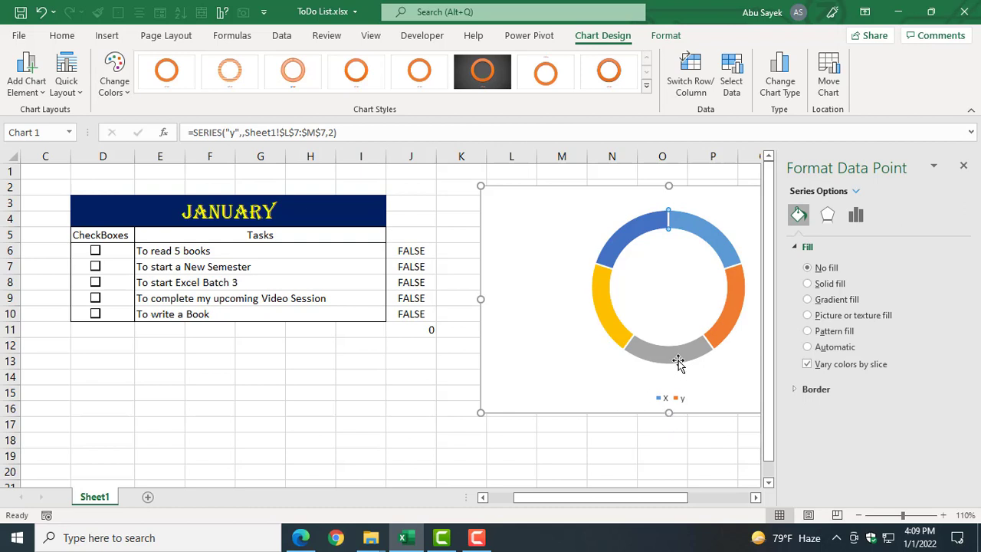
Tick the check boxes in D6 and D7 and fill the completed slice of series y with standard green.
left_click(95, 251)
left_click(95, 267)
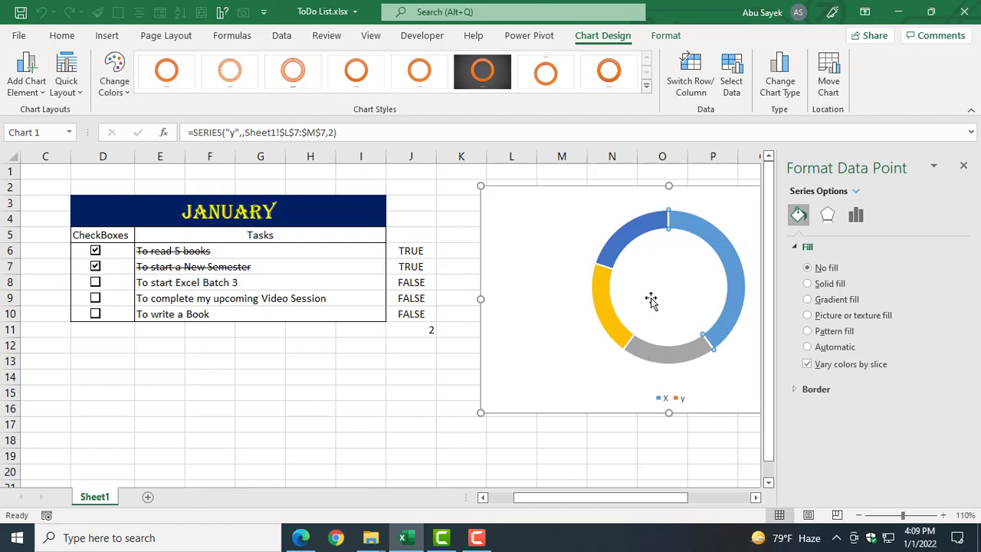
left_click(729, 255)
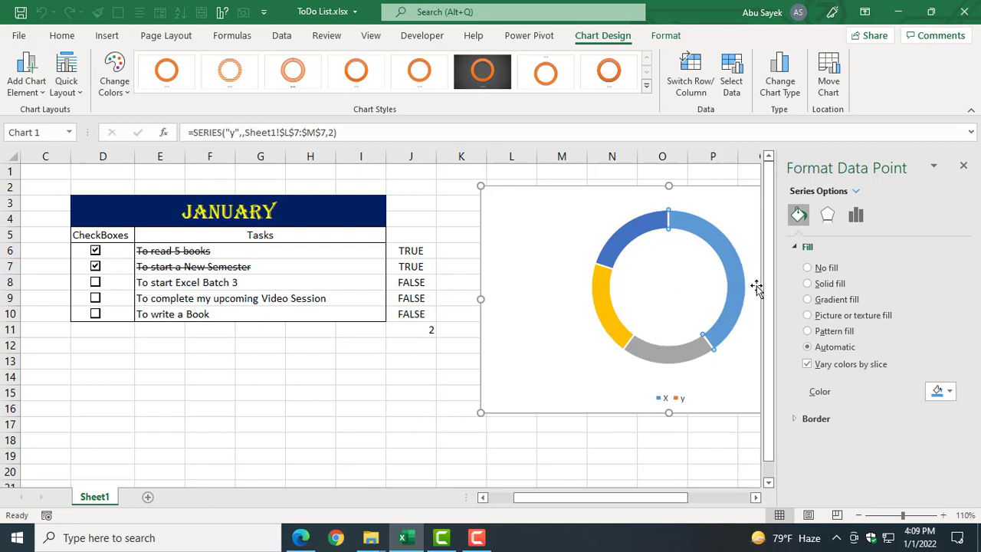
left_click(558, 344)
left_click(738, 276)
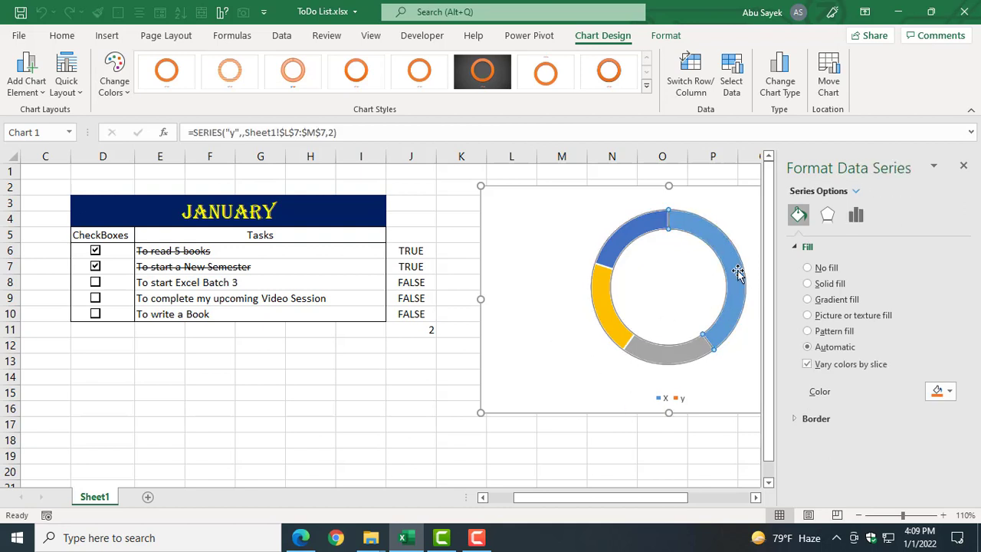
left_click(733, 281)
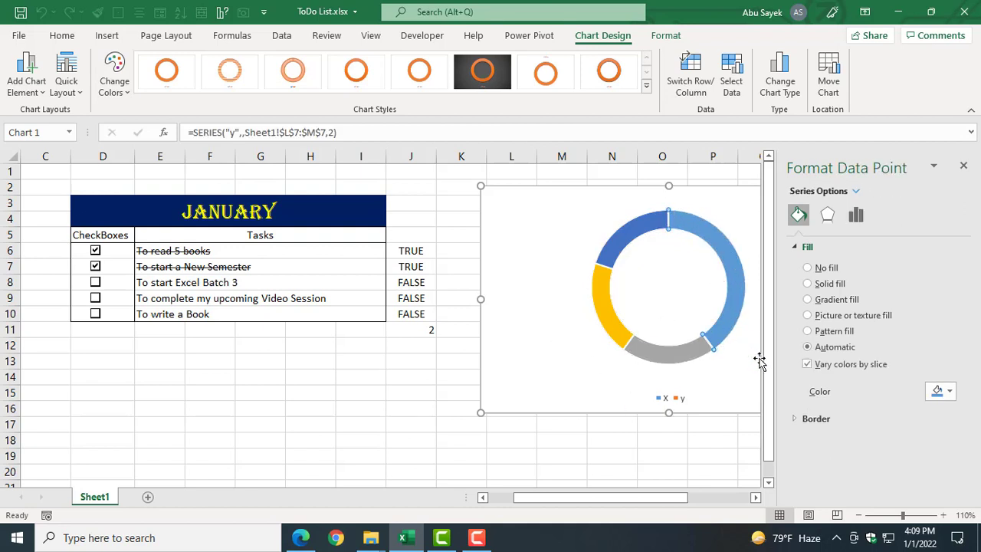
left_click(949, 390)
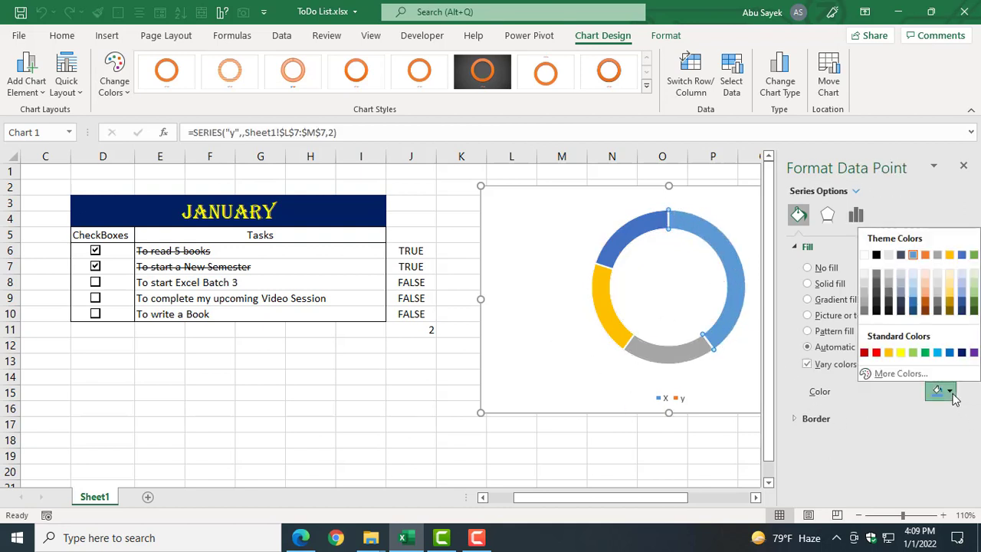
left_click(924, 354)
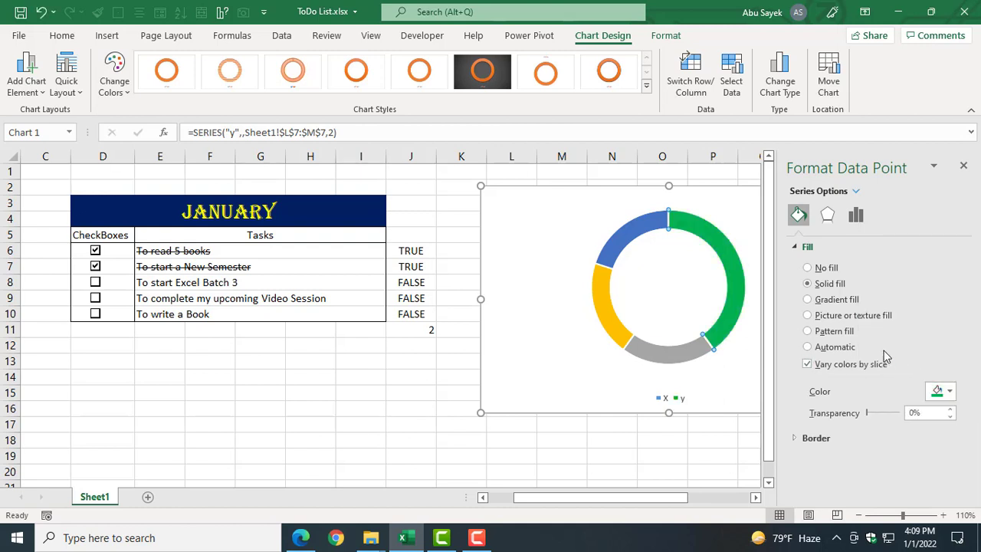
Turn the Vary colors by slice option off and back on for series y.
left_click(939, 391)
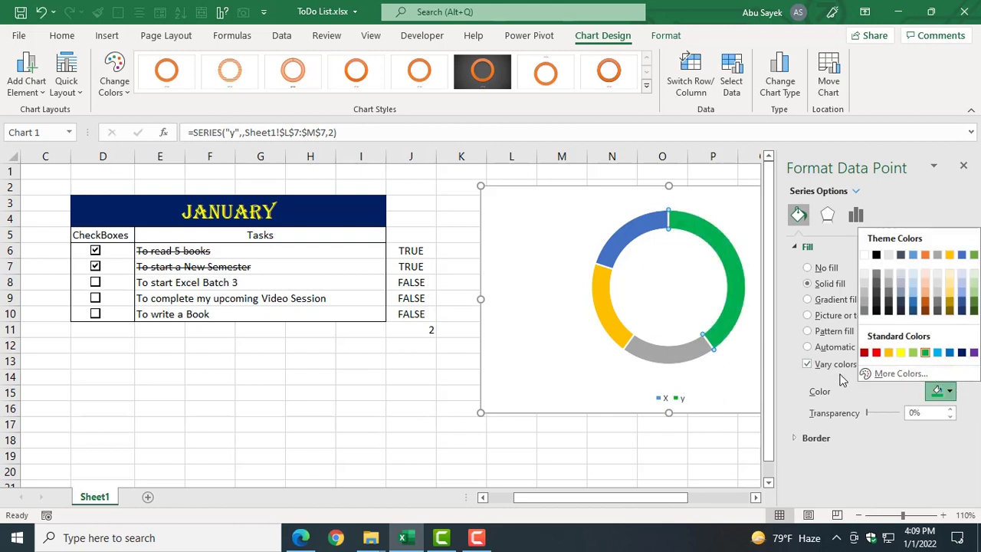
left_click(814, 368)
left_click(812, 367)
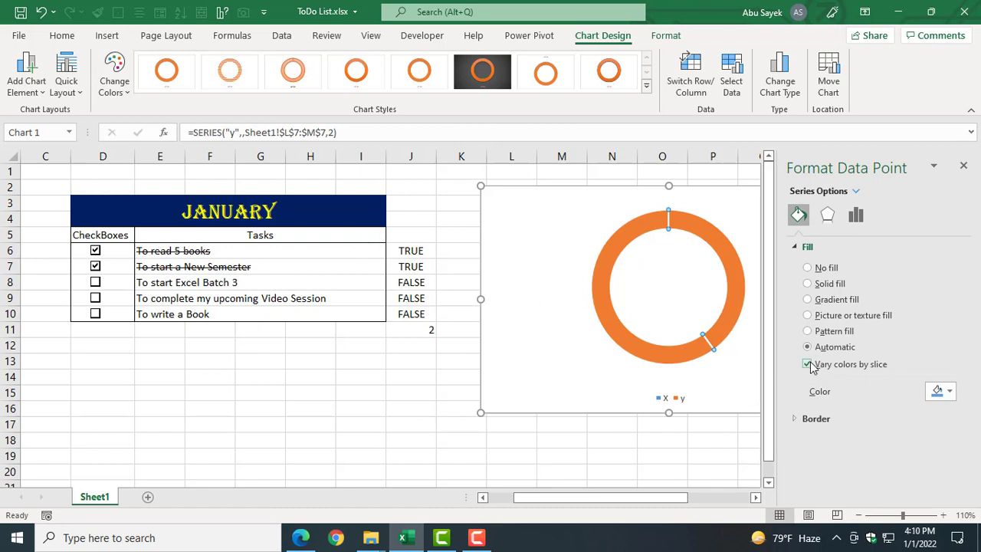
Fill the completed slice of doughnut series y with standard green.
left_click(941, 392)
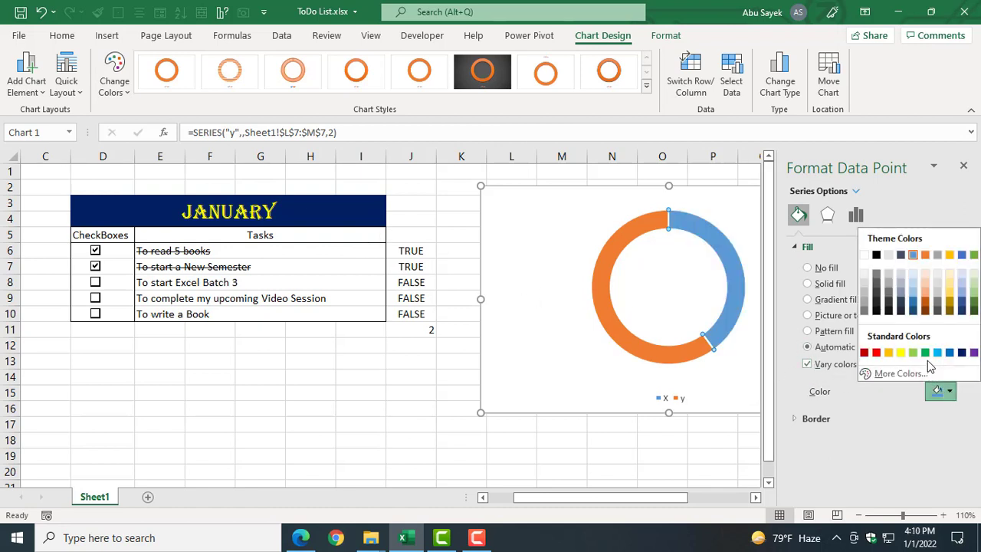
left_click(928, 357)
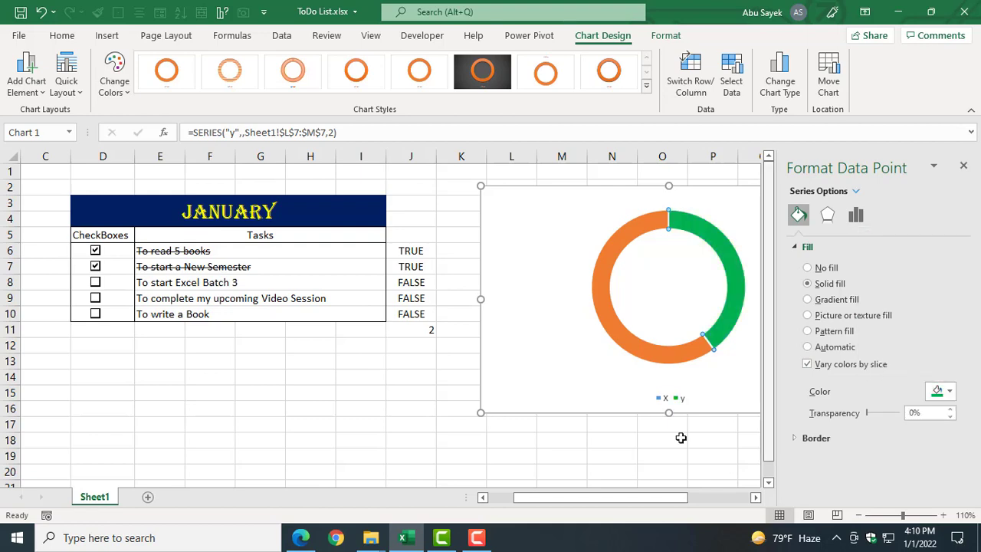
left_click(588, 442)
Fill the remaining-percentage slice of doughnut series y with standard red.
left_click(635, 349)
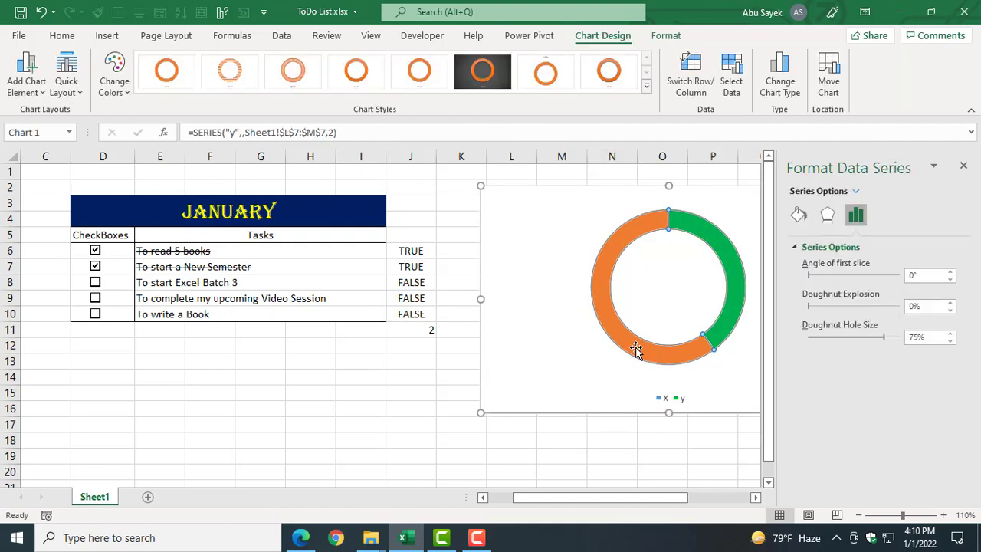
left_click(635, 348)
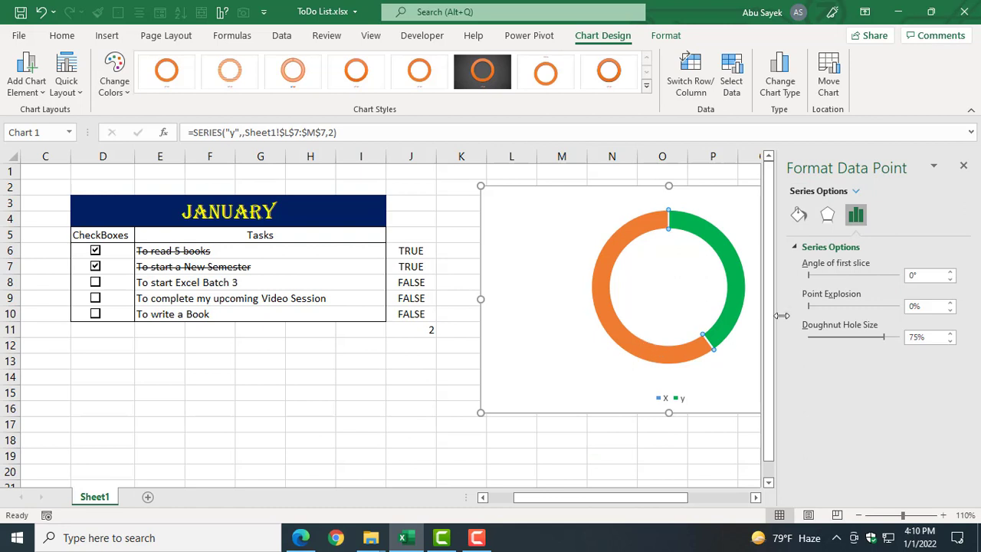
left_click(799, 214)
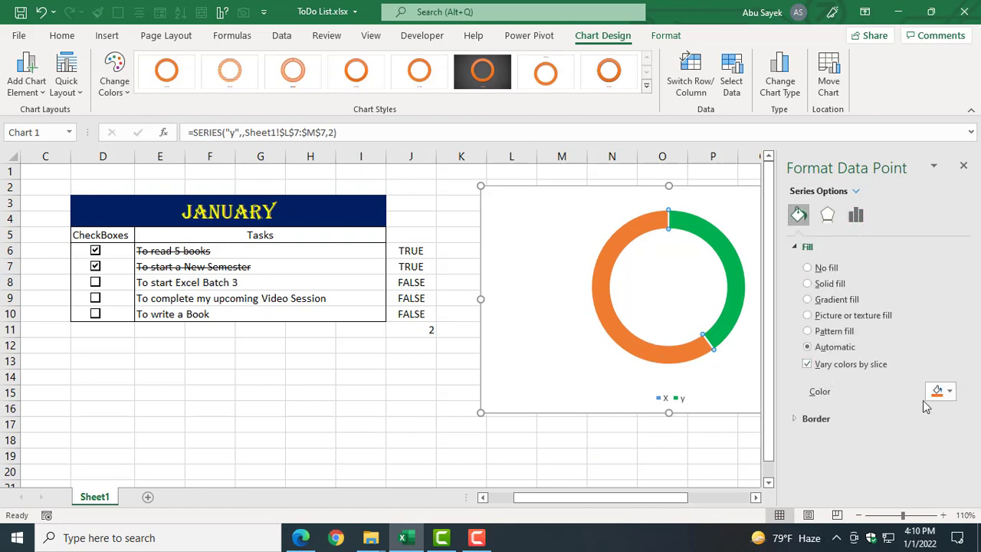
left_click(949, 392)
left_click(876, 352)
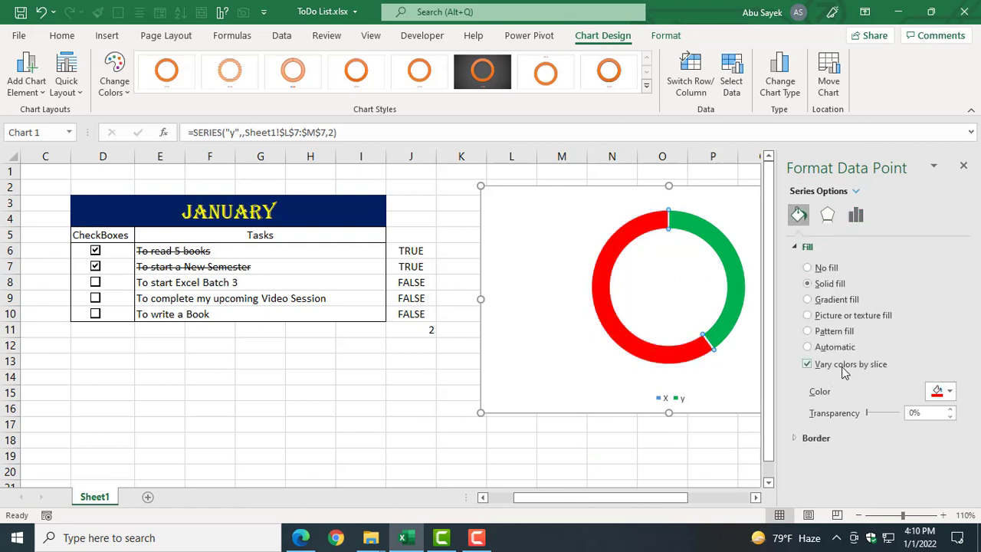
Close the formatting pane and shift the doughnut chart slightly up and closer to the task table.
left_click(406, 418)
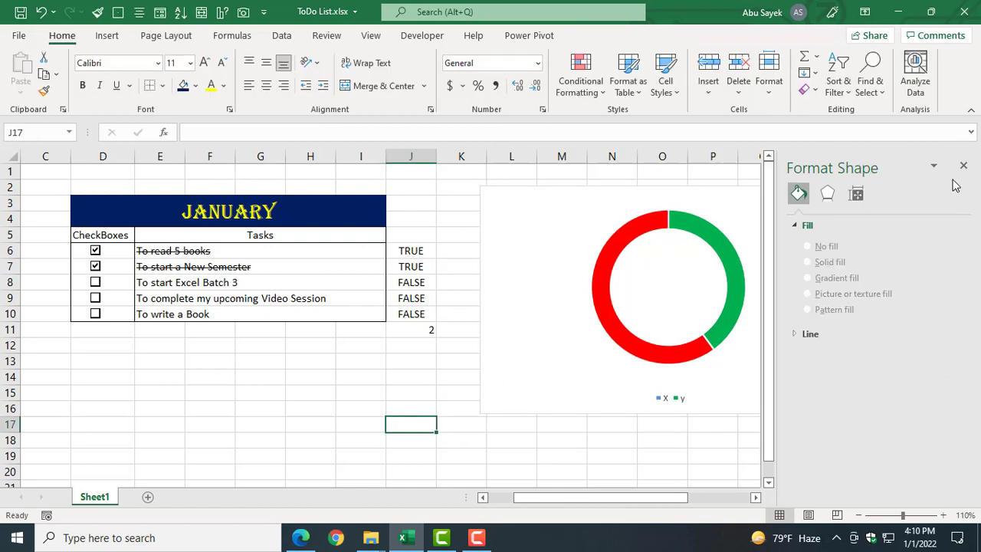
left_click(963, 166)
left_click(800, 243)
left_click_drag(800, 243, 792, 237)
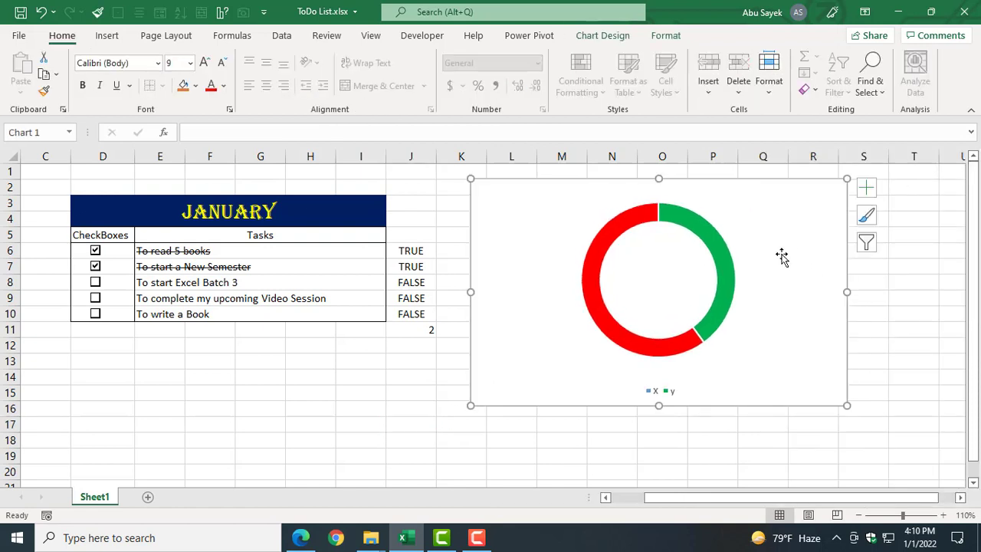
Tick the check boxes in D8, D9 and D10, switching D10 off and on again to test the chart.
left_click(96, 282)
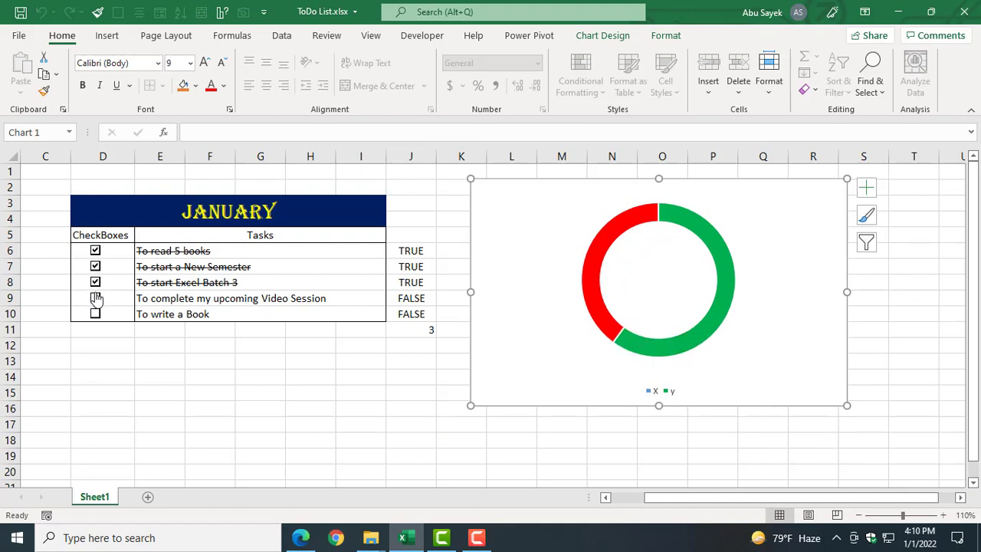
left_click(95, 298)
left_click(96, 314)
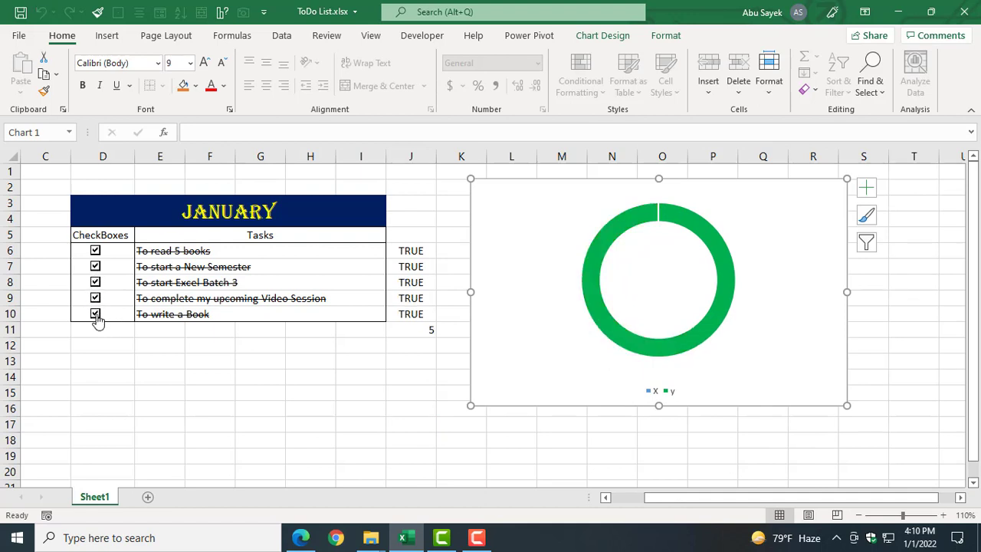
left_click(96, 315)
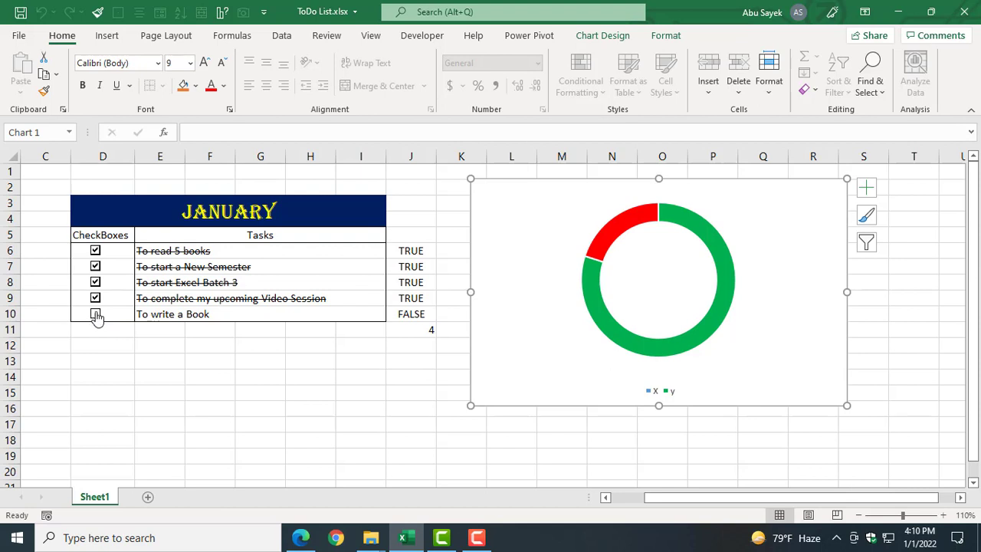
left_click(96, 315)
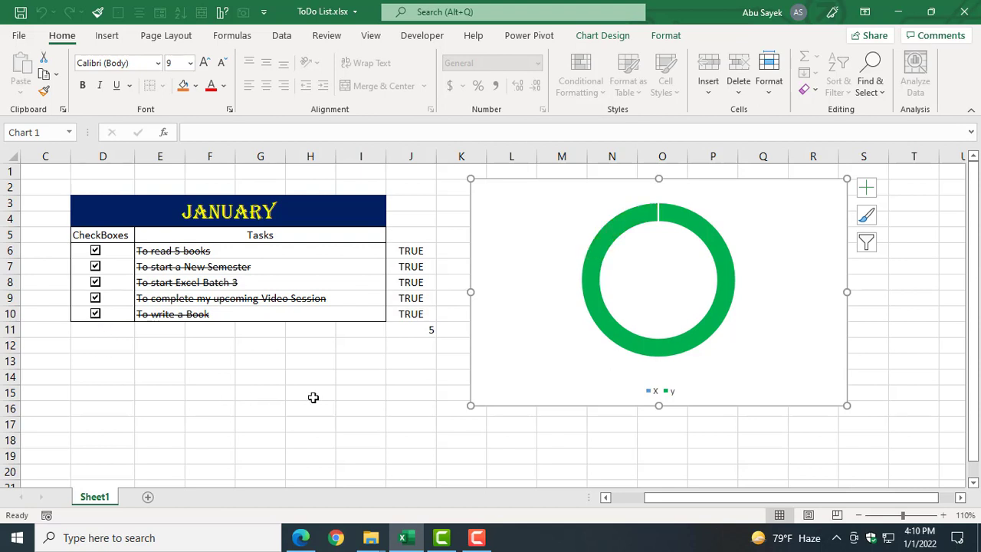
Delete the legend from the doughnut chart.
left_click(664, 392)
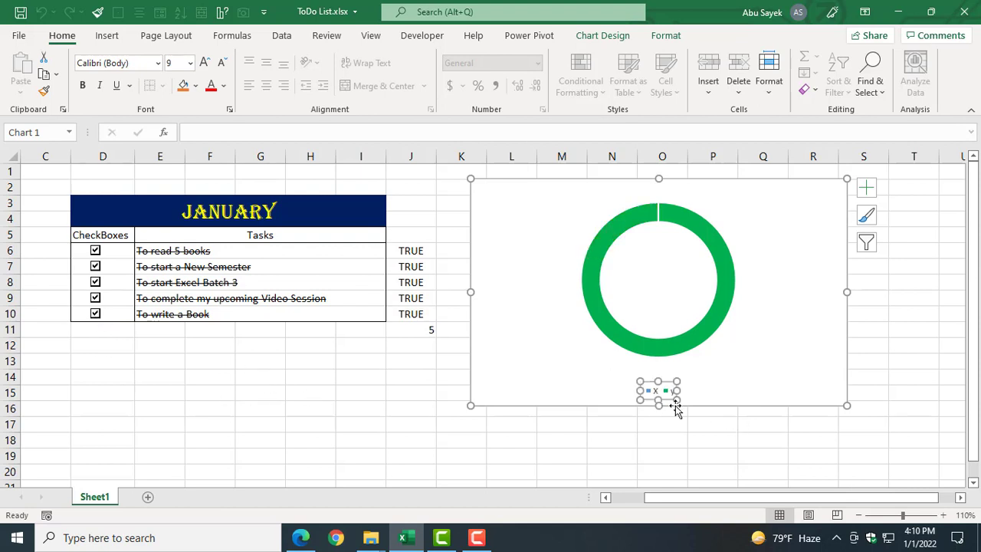
key("Delete")
left_click(692, 452)
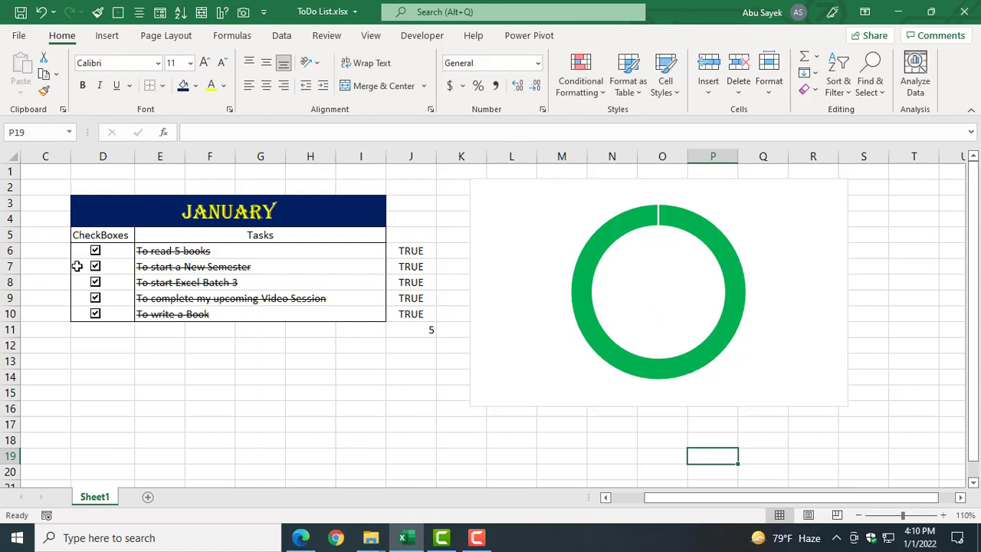
Clear all five task check boxes in D6 through D10.
left_click(95, 252)
left_click(95, 267)
left_click(95, 282)
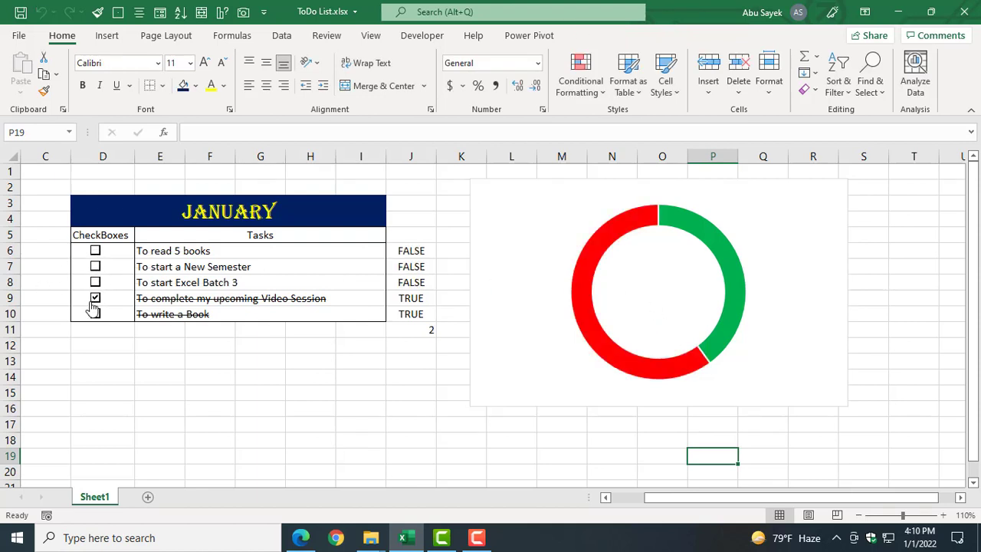
left_click(95, 313)
left_click(95, 298)
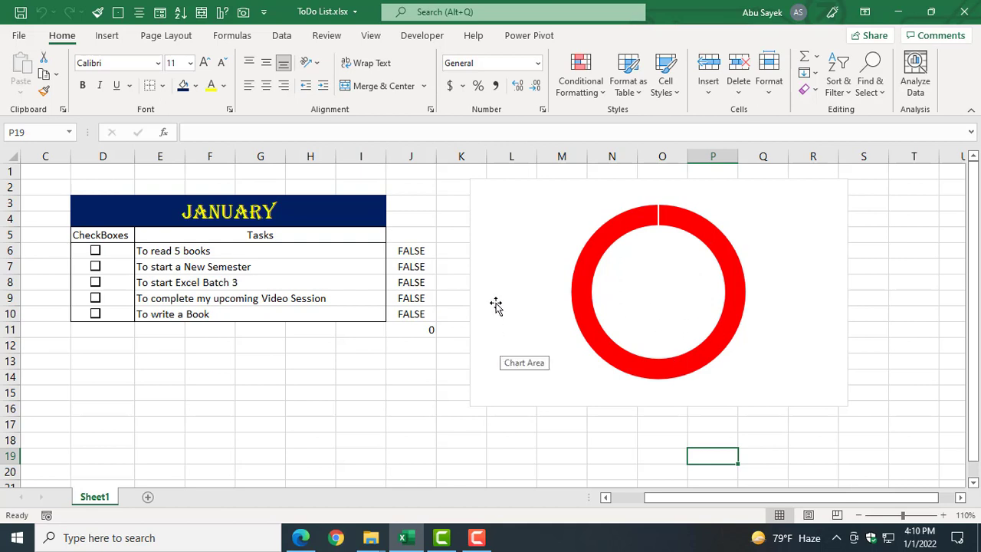
Move the chart over the task table to uncover L7:M7 and draw a text box inside the doughnut's hole.
left_click_drag(496, 305, 121, 345)
left_click(106, 37)
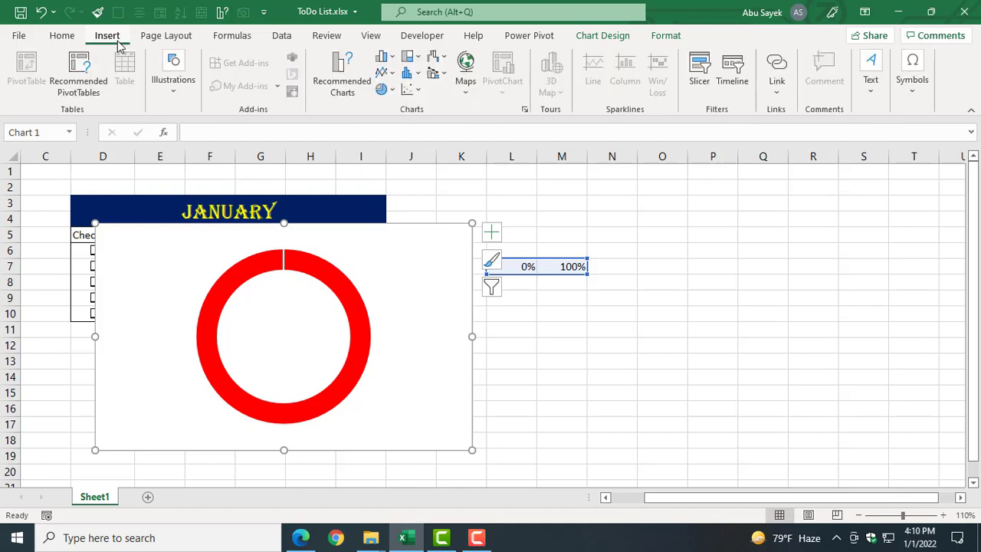
left_click(872, 73)
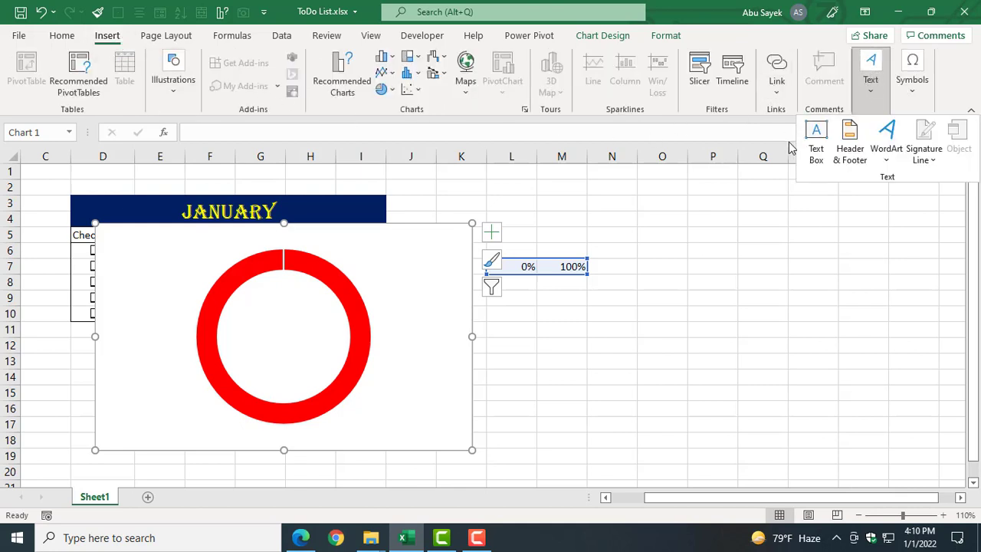
left_click(813, 142)
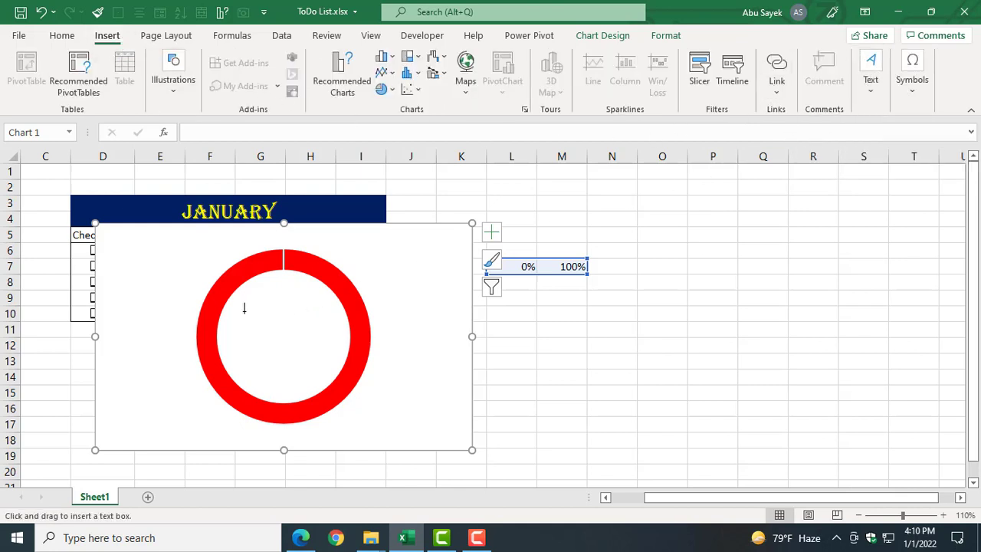
left_click_drag(244, 310, 321, 365)
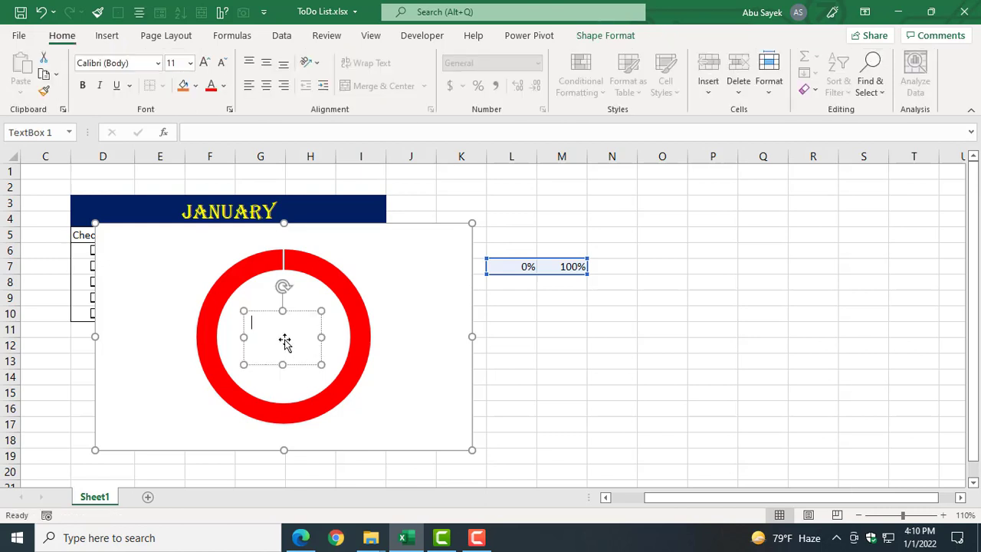
Link the text box in the doughnut's hole to the completion percentage with the formula =Sheet1!$L$7.
left_click(212, 134)
type("=")
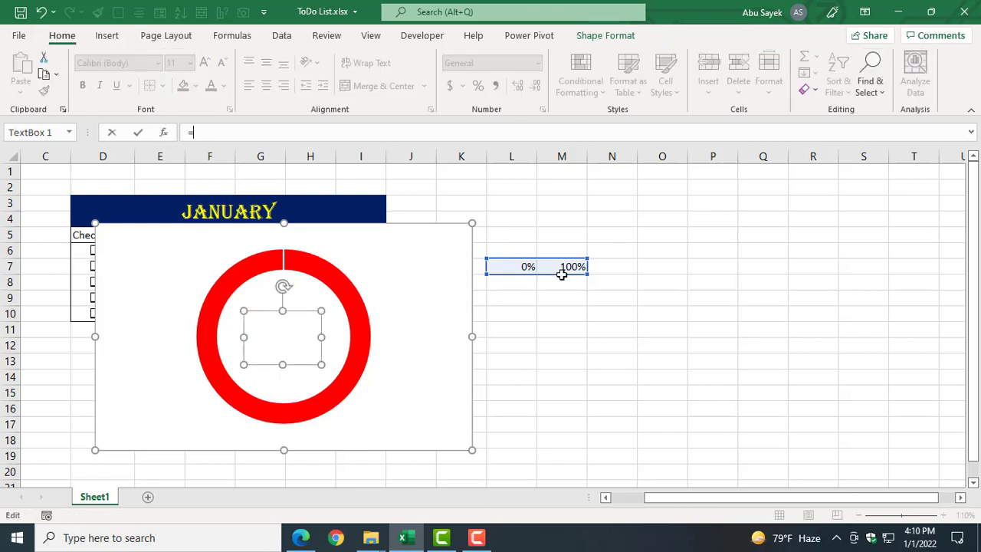
left_click(518, 267)
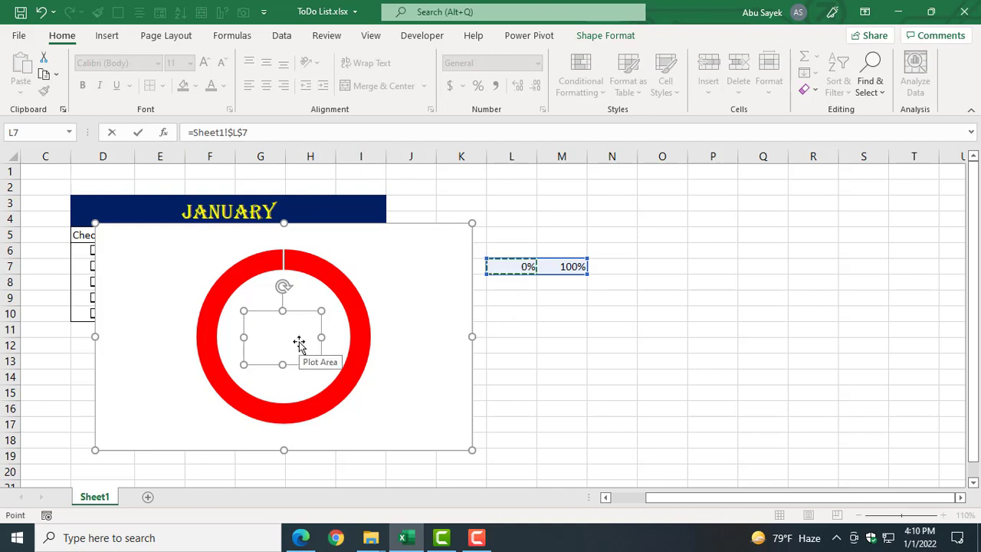
key("Return")
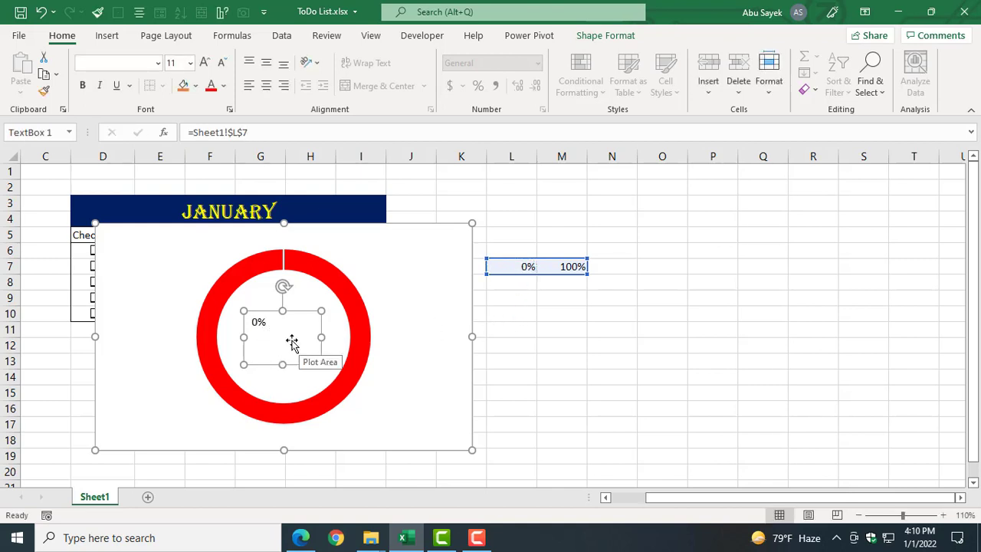
left_click(182, 64)
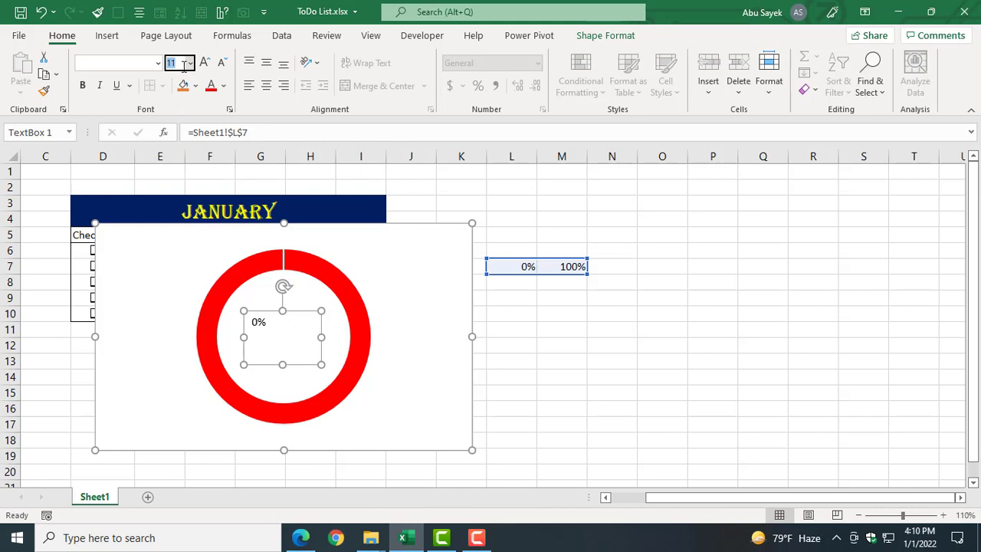
type("30")
key("Escape")
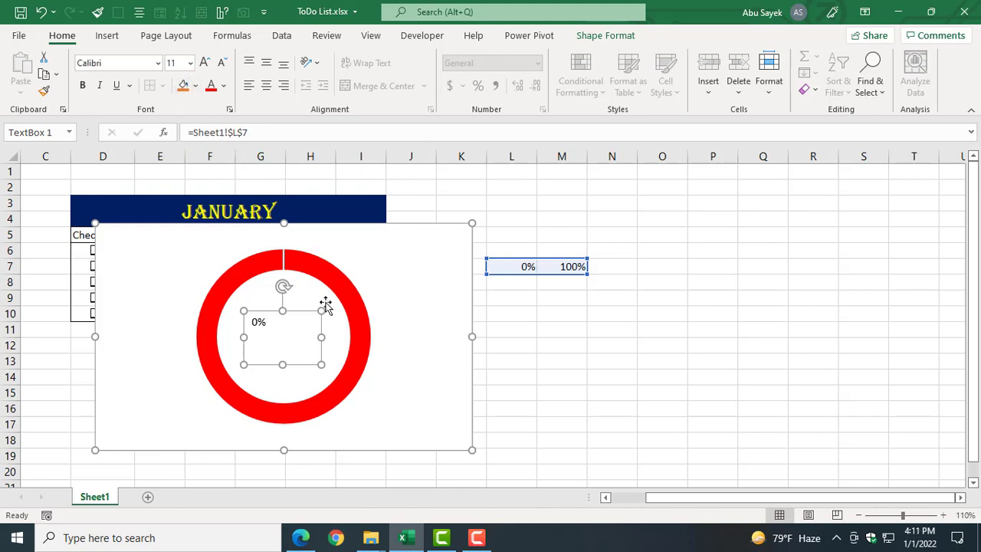
left_click(672, 374)
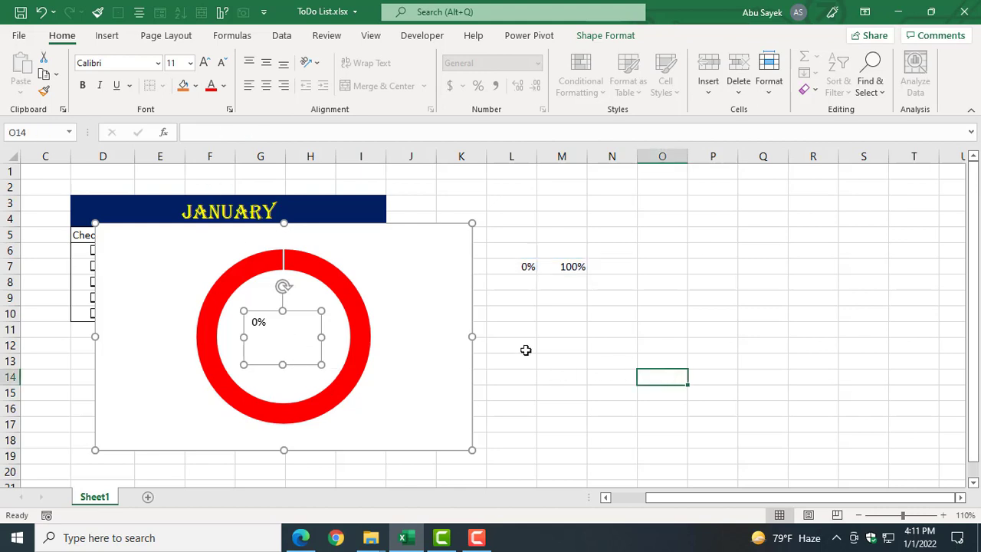
Set the linked percentage text box's font size to 30 and make it bold.
left_click(289, 330)
left_click(269, 327)
left_click(261, 323)
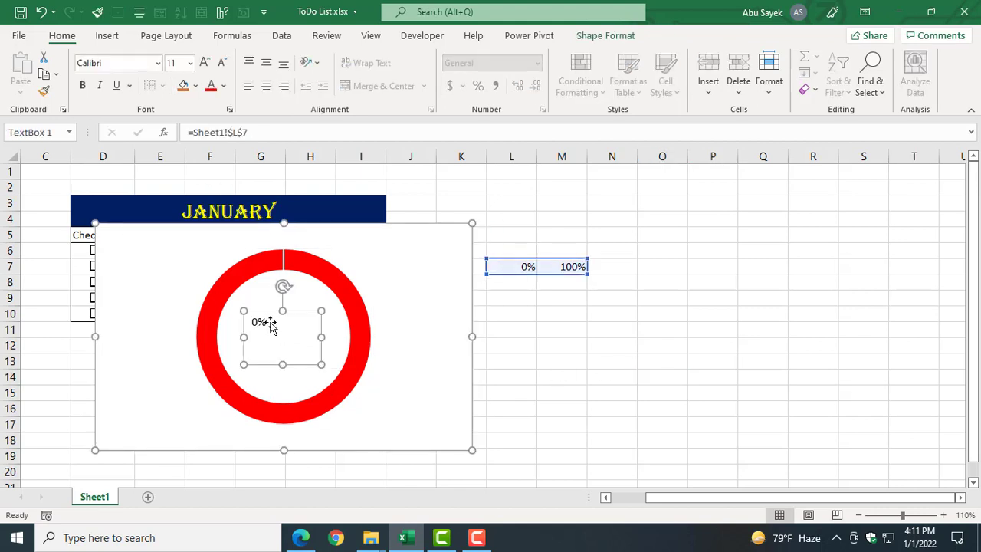
left_click(176, 65)
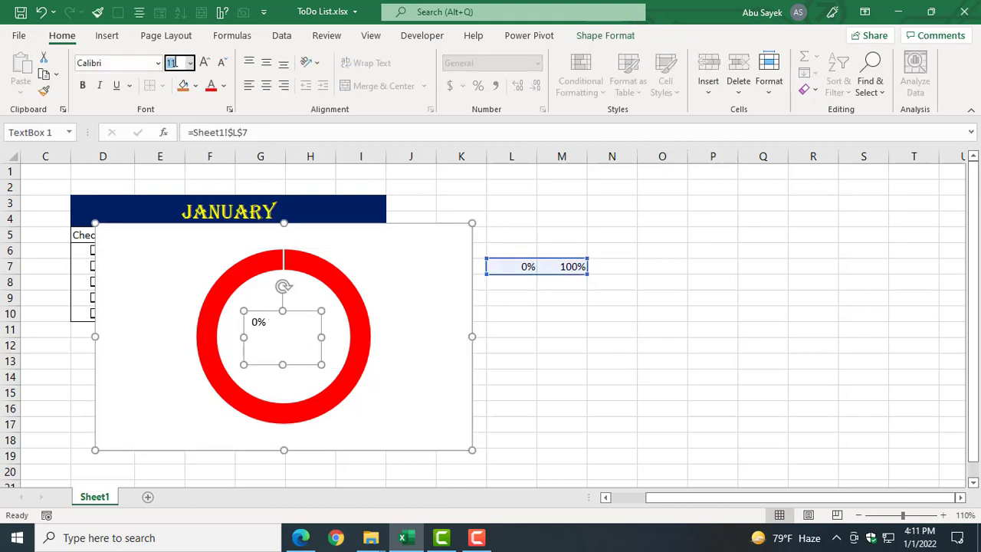
type("30")
key("Return")
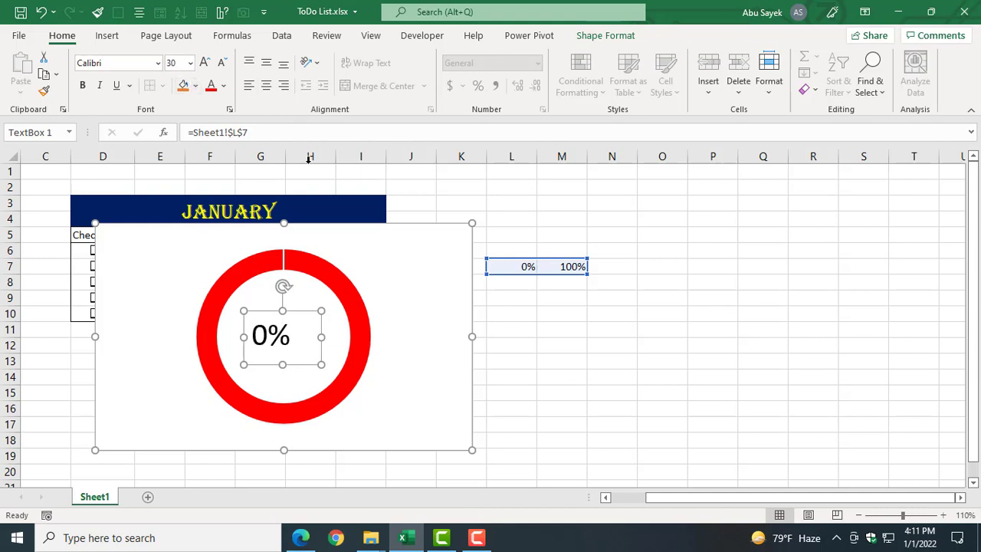
left_click(83, 86)
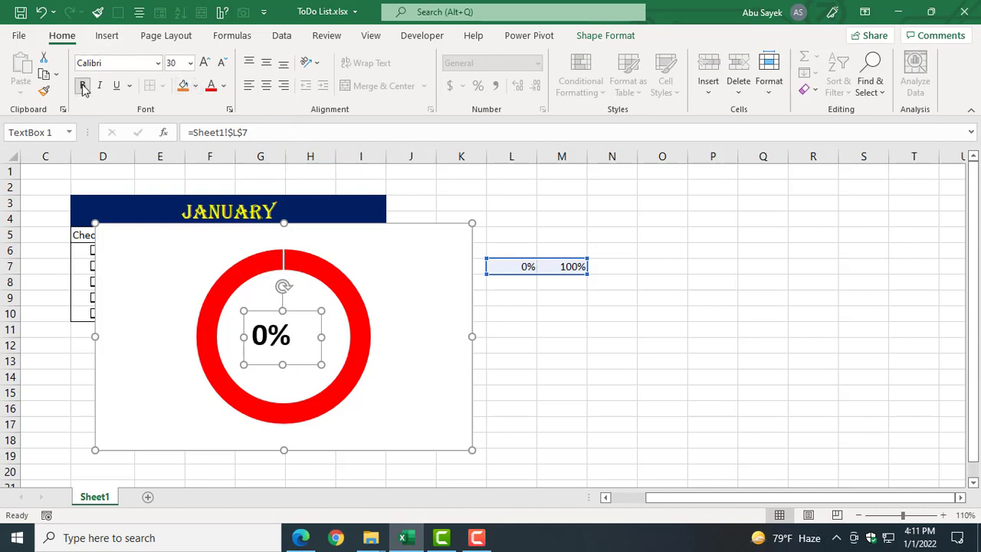
Move the chart back beside the task table and nudge the percentage text box toward the doughnut's center.
left_click(639, 355)
left_click_drag(476, 258, 770, 212)
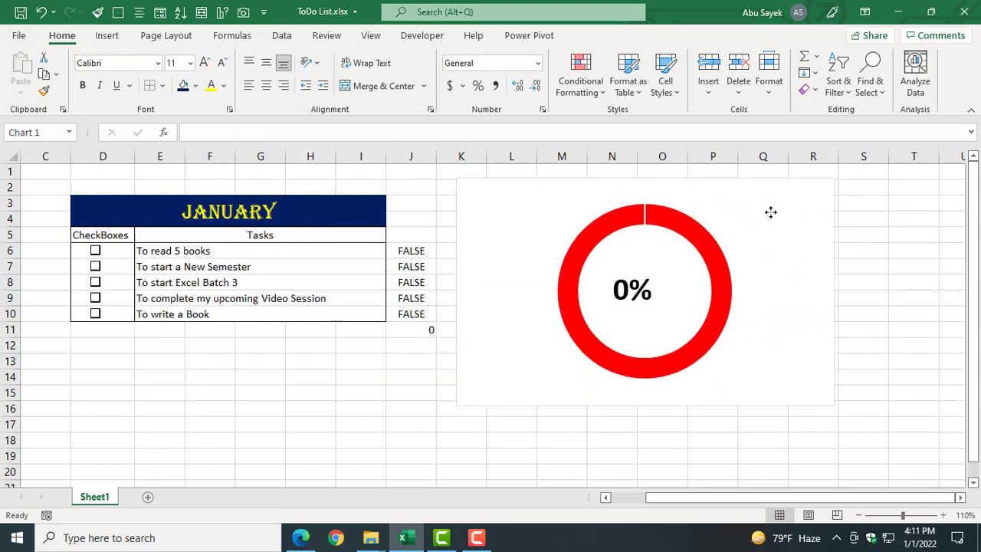
left_click(650, 294)
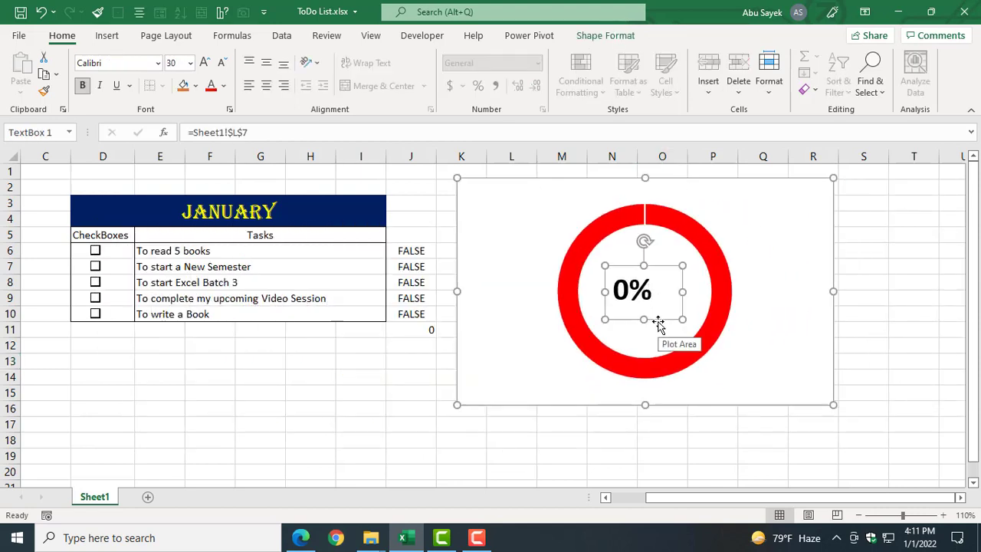
left_click_drag(657, 317, 663, 322)
left_click(947, 319)
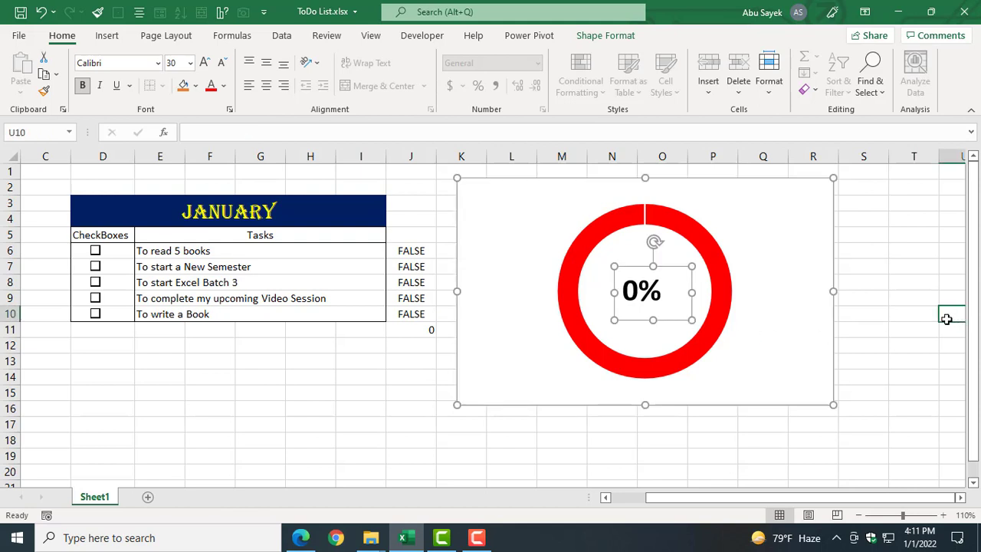
Test the progress chart by ticking all five task check boxes and clearing those for the upcoming Video Session and Excel Batch 3.
left_click(98, 259)
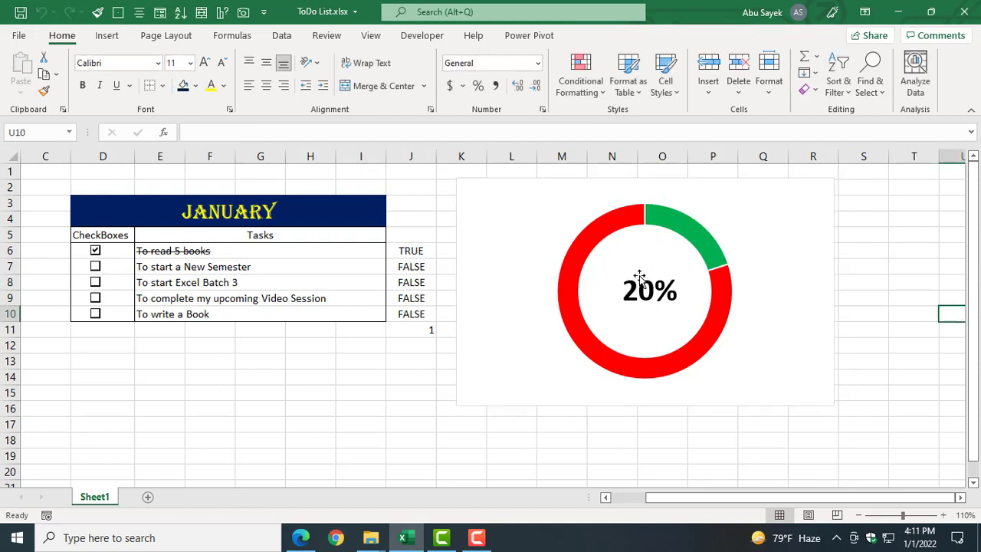
left_click(96, 268)
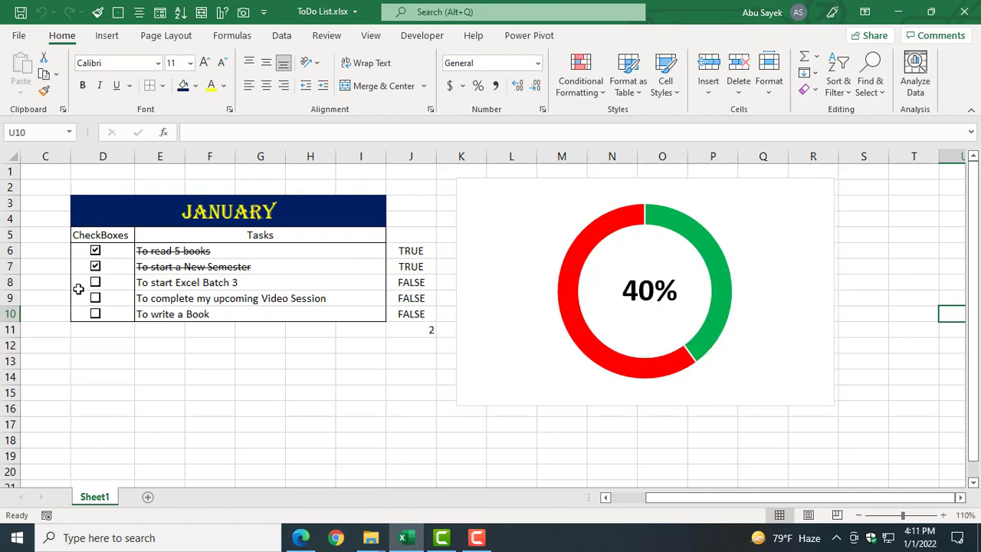
left_click(95, 282)
left_click(95, 298)
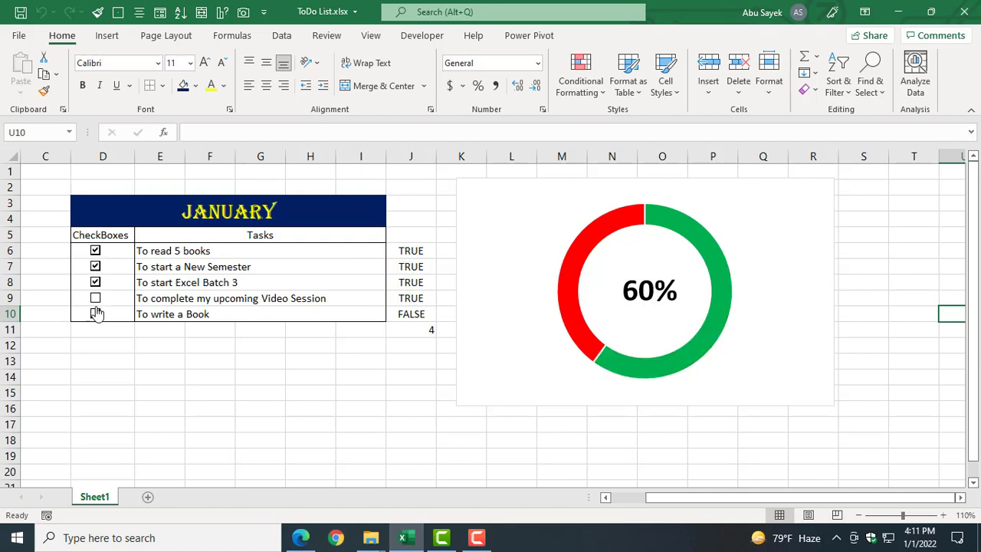
left_click(95, 314)
left_click(95, 298)
left_click(95, 282)
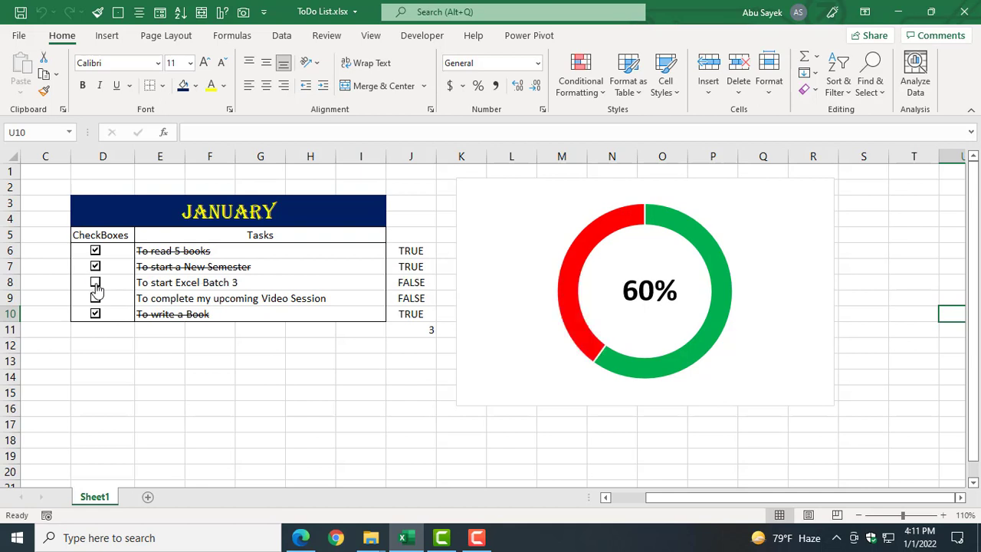
Move the chart clear of the helper cells, try hiding columns J:M, and undo the hiding.
left_click_drag(521, 219, 665, 201)
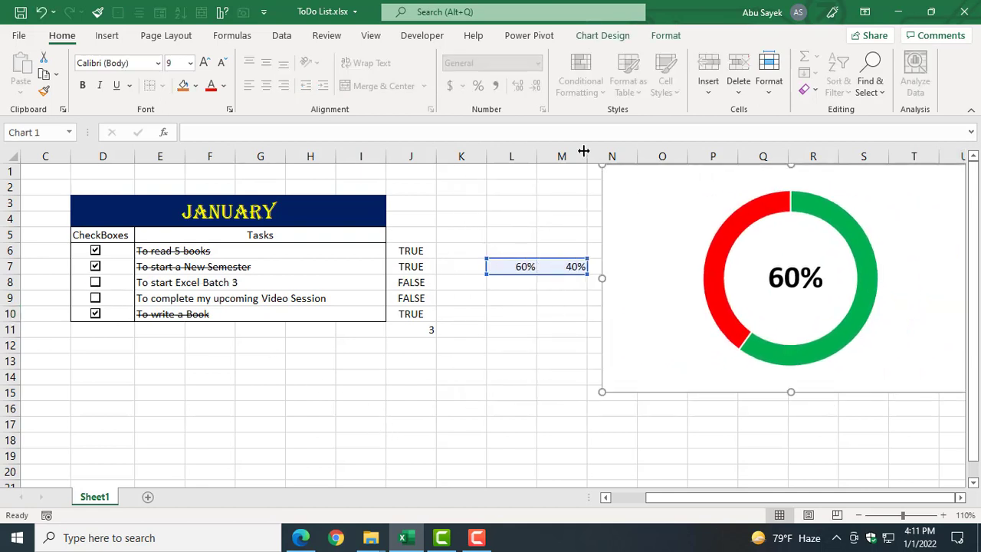
left_click_drag(404, 147, 565, 167)
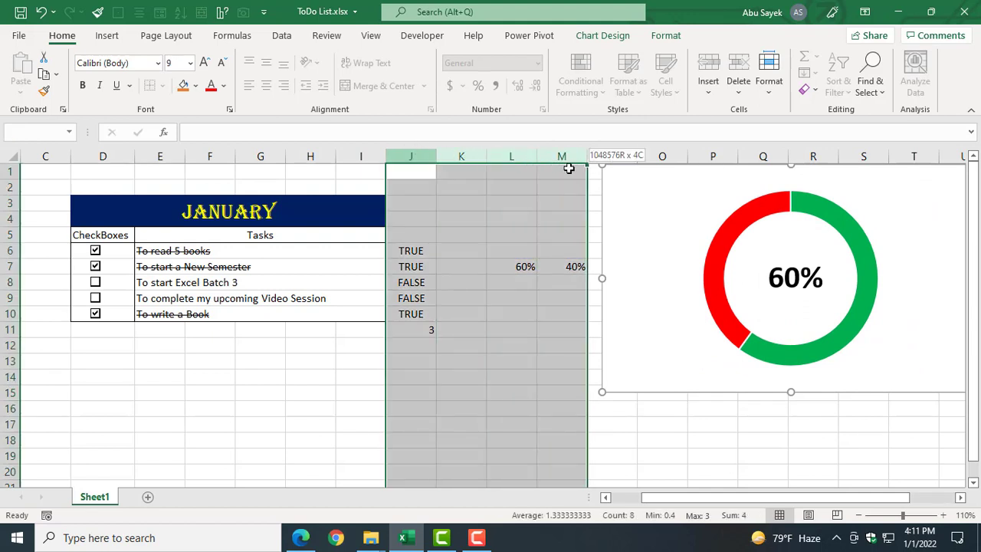
right_click(498, 149)
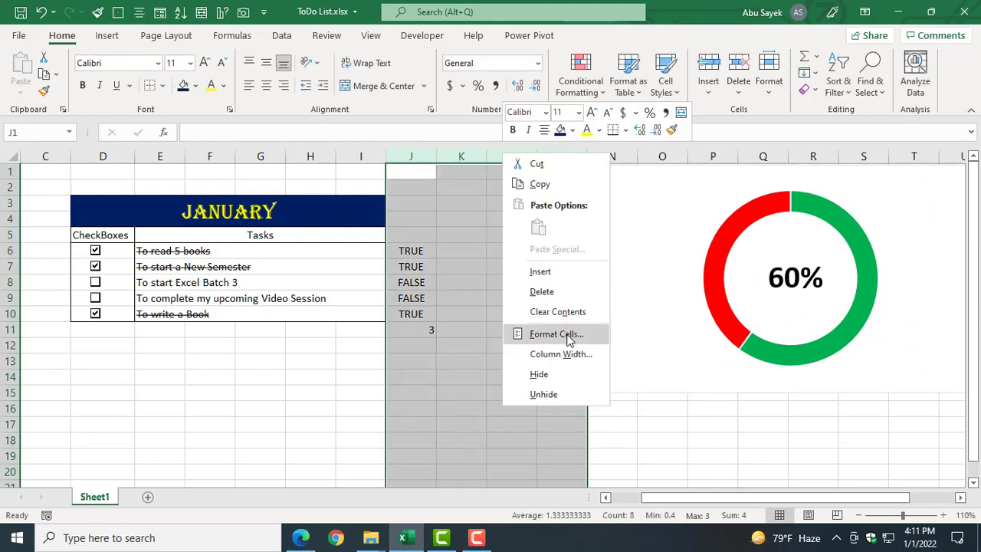
left_click(538, 374)
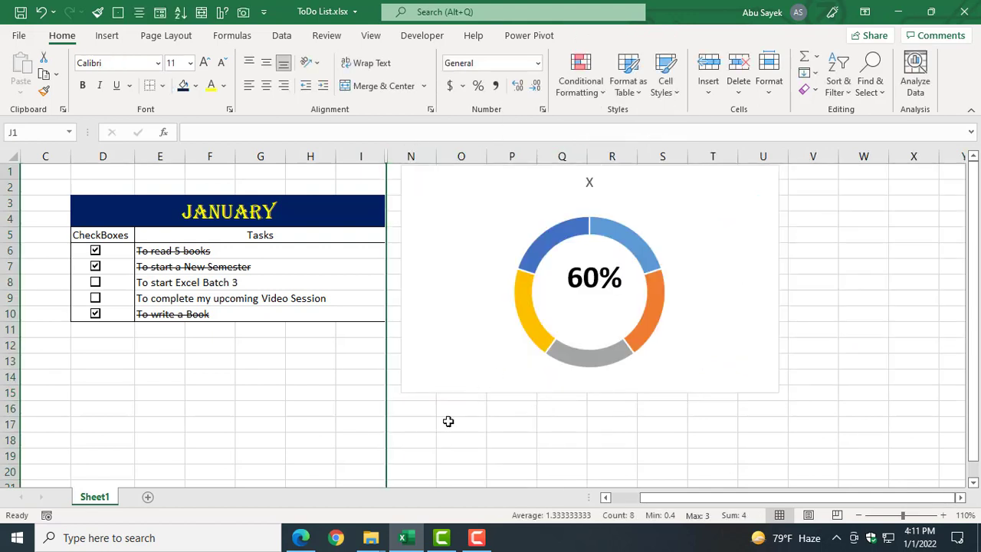
left_click(40, 12)
Move the doughnut chart beside the task table so it covers the helper values in columns J to M.
left_click(658, 284)
left_click_drag(658, 284, 460, 300)
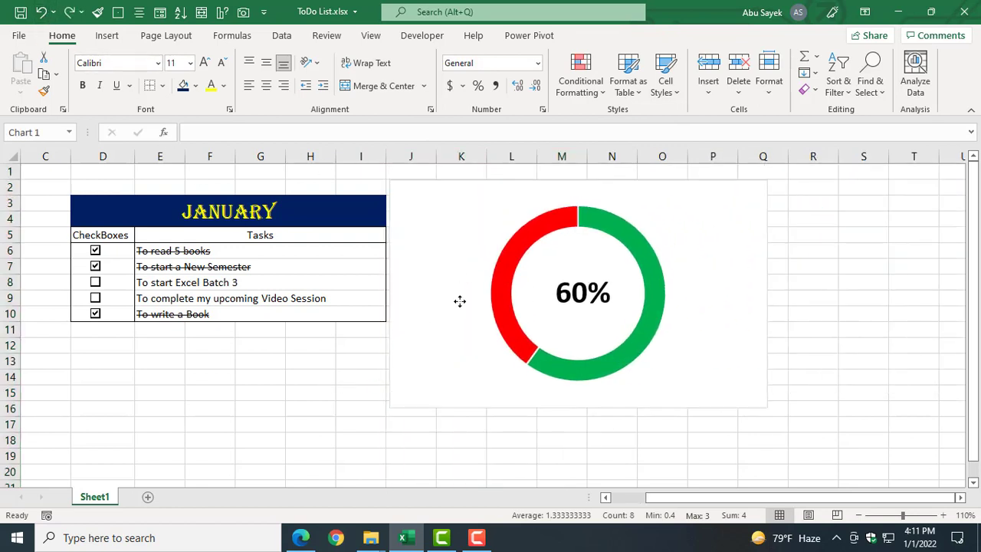
left_click(944, 340)
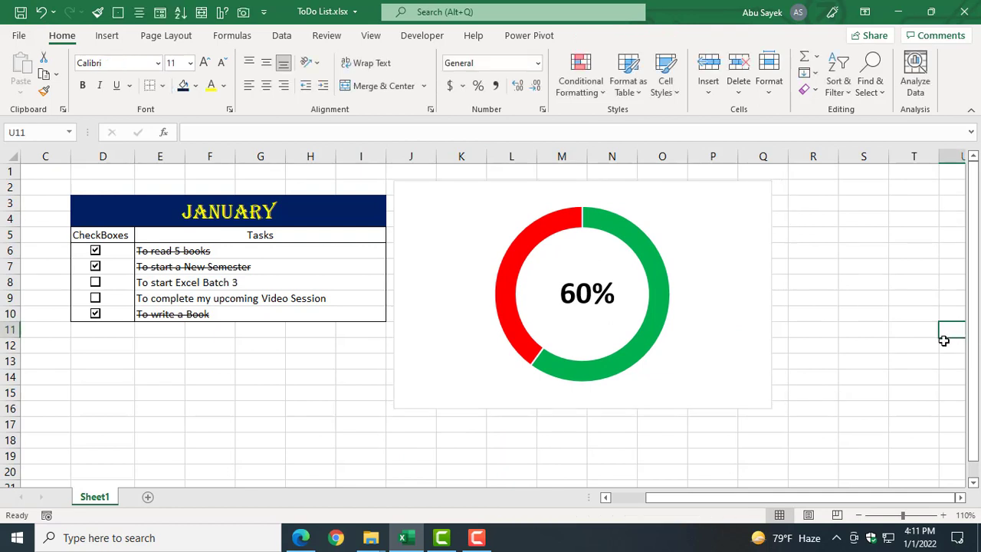
Tick the Excel Batch 3 and Video Session tasks, and clear the check boxes for writing a book and the Video Session.
left_click(95, 282)
left_click(95, 298)
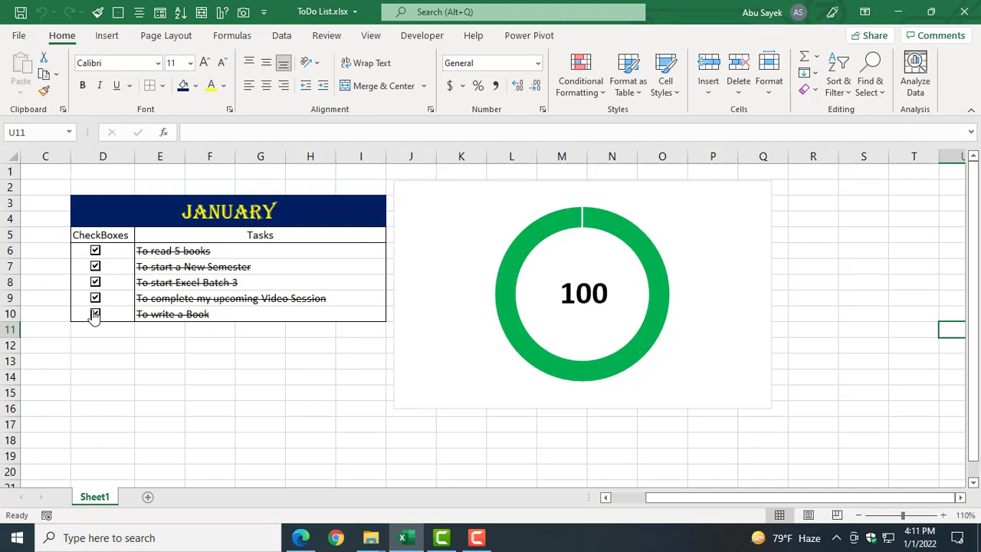
left_click(95, 314)
left_click(95, 298)
Fill the doughnut chart's chart area with black.
left_click(725, 212)
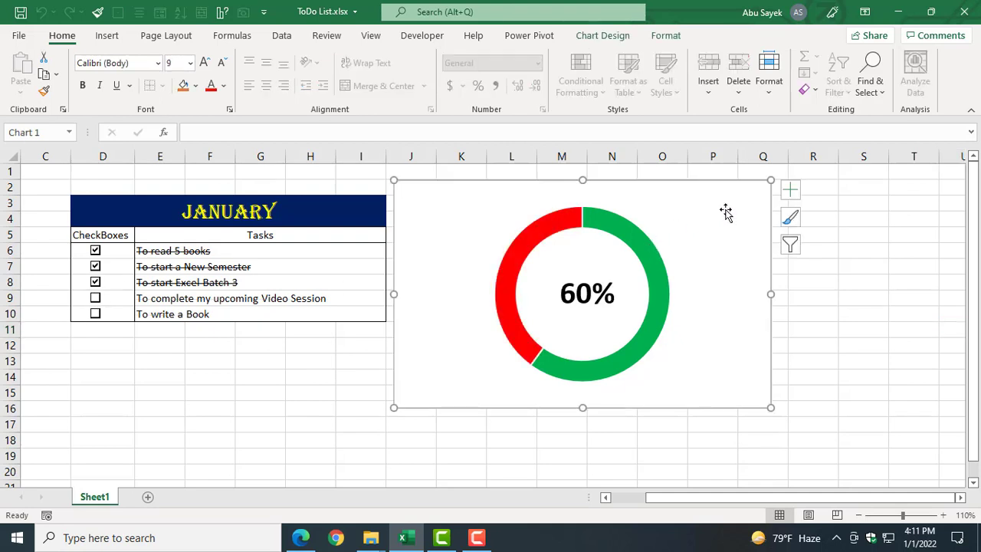
right_click(725, 213)
left_click(755, 74)
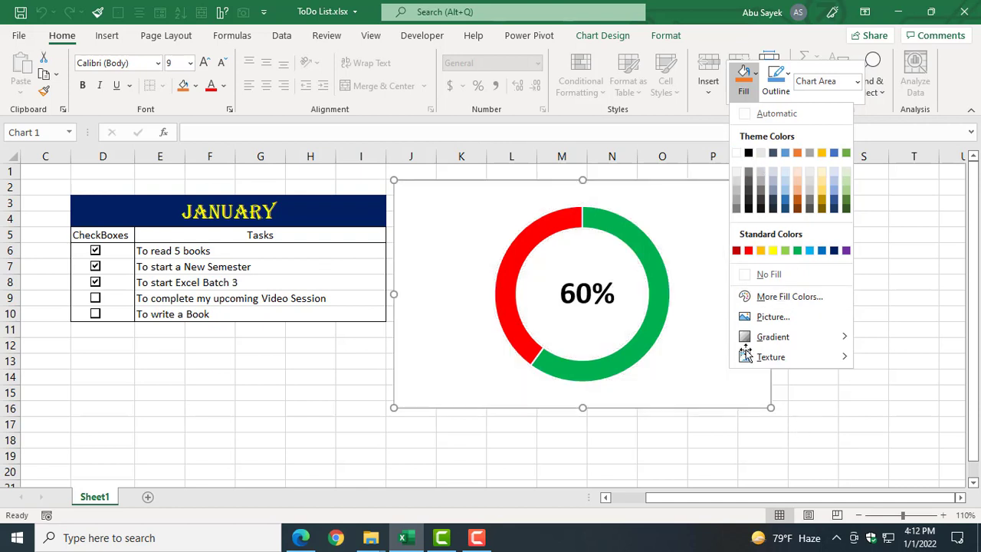
left_click(748, 151)
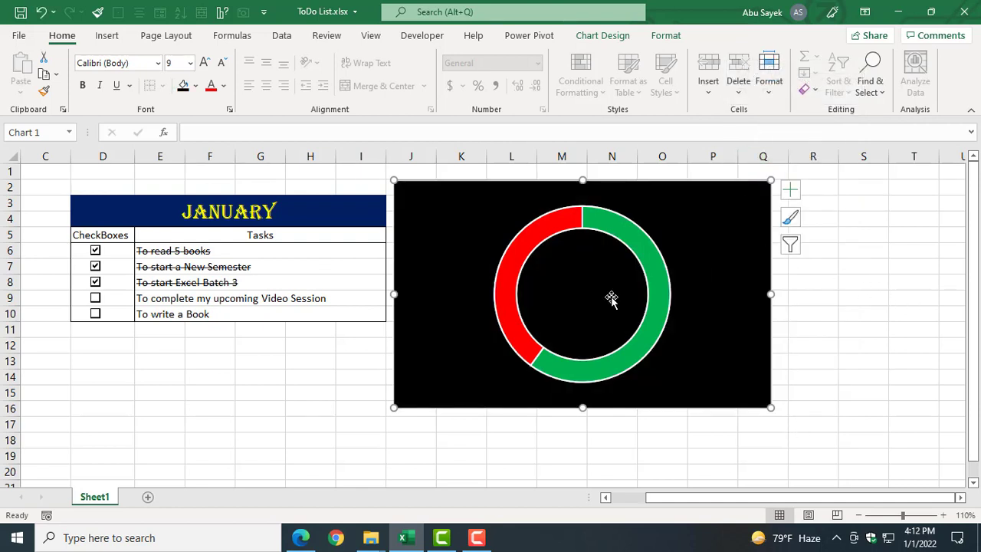
Set the font color of the percentage text box in the doughnut's hole to white and deselect it.
left_click(572, 286)
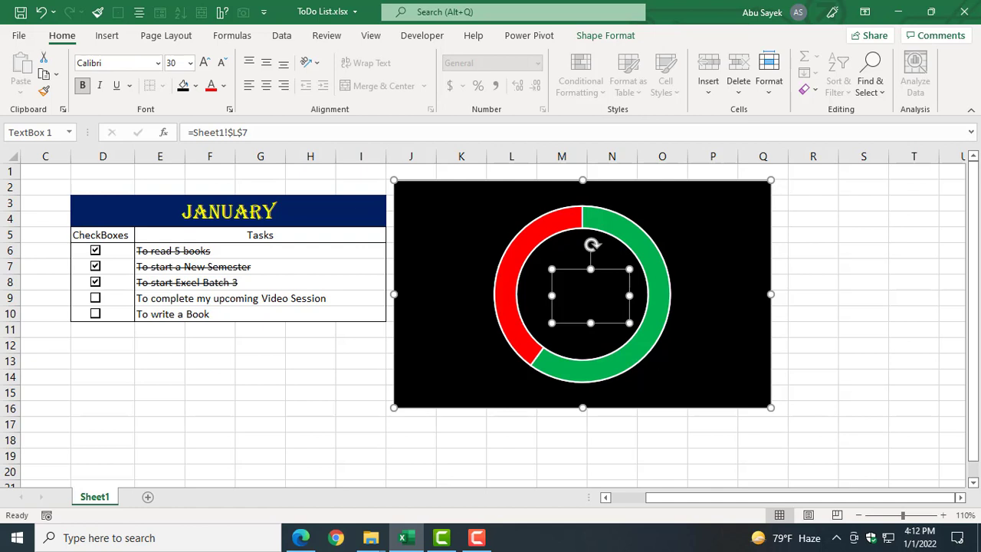
left_click(217, 90)
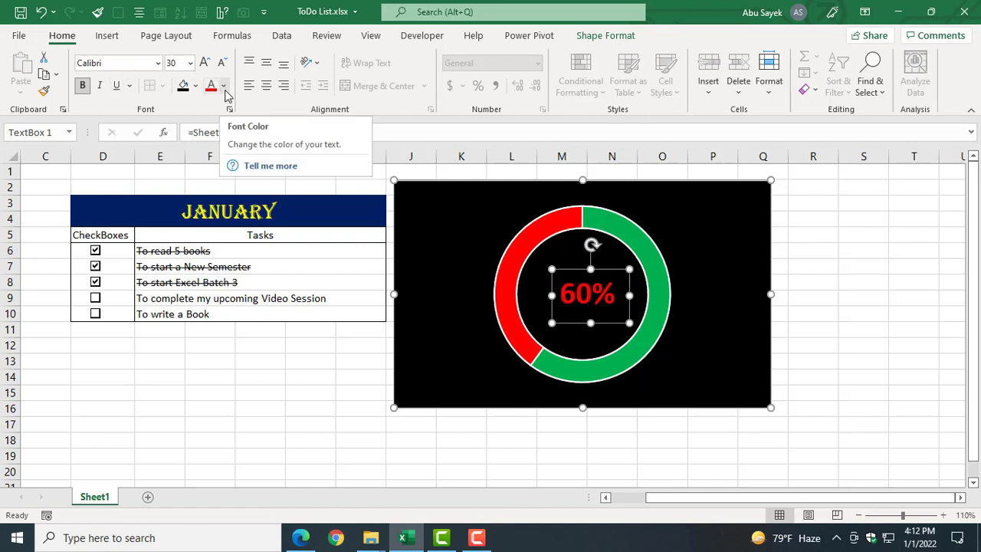
left_click(224, 86)
left_click(208, 145)
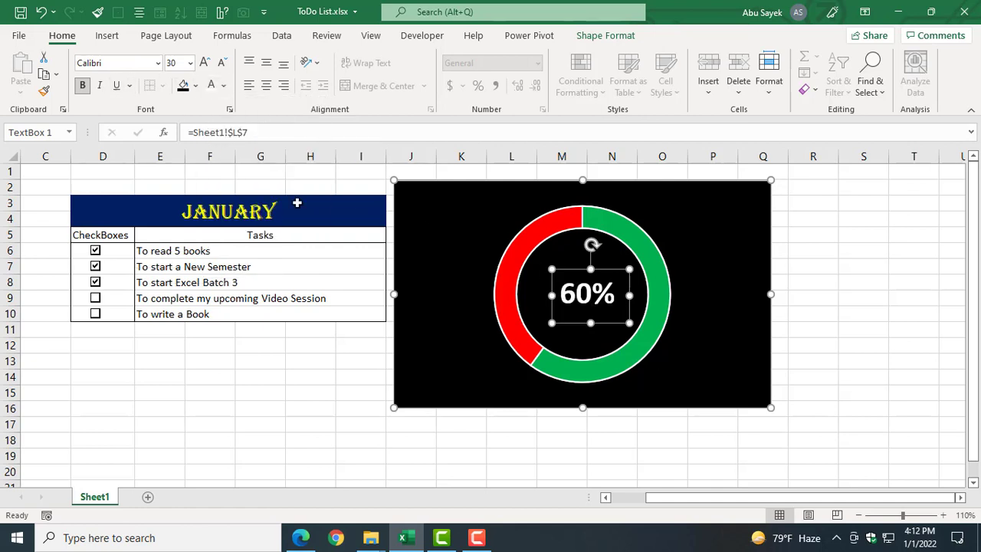
left_click(366, 405)
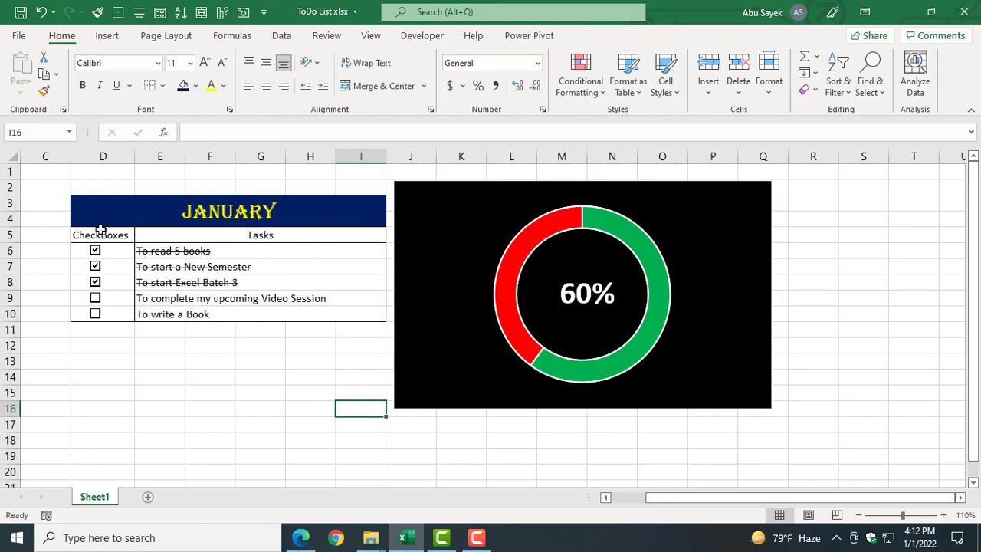
Tick the Video Session and book-writing tasks, and clear the check boxes for the New Semester, Excel Batch 3 and Video Session.
left_click(96, 301)
left_click(107, 314)
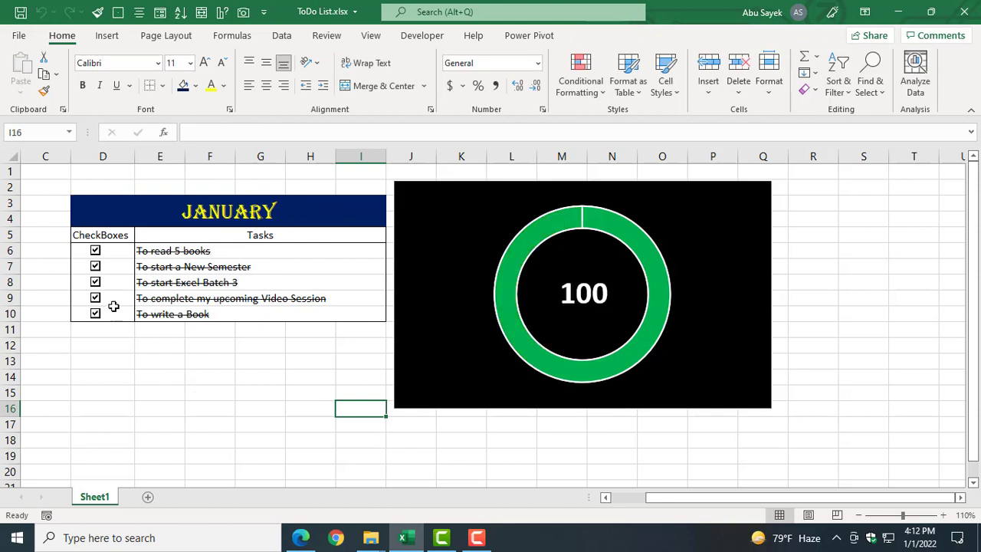
left_click(96, 266)
left_click(96, 282)
left_click(95, 298)
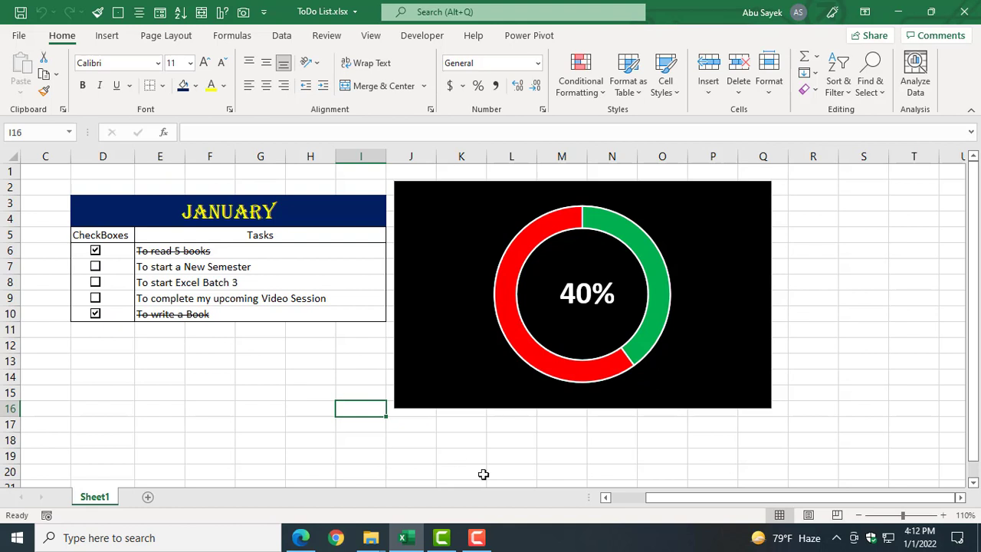
Tick the check boxes for starting a New Semester and starting Excel Batch 3, and select empty cell F14.
left_click(524, 481)
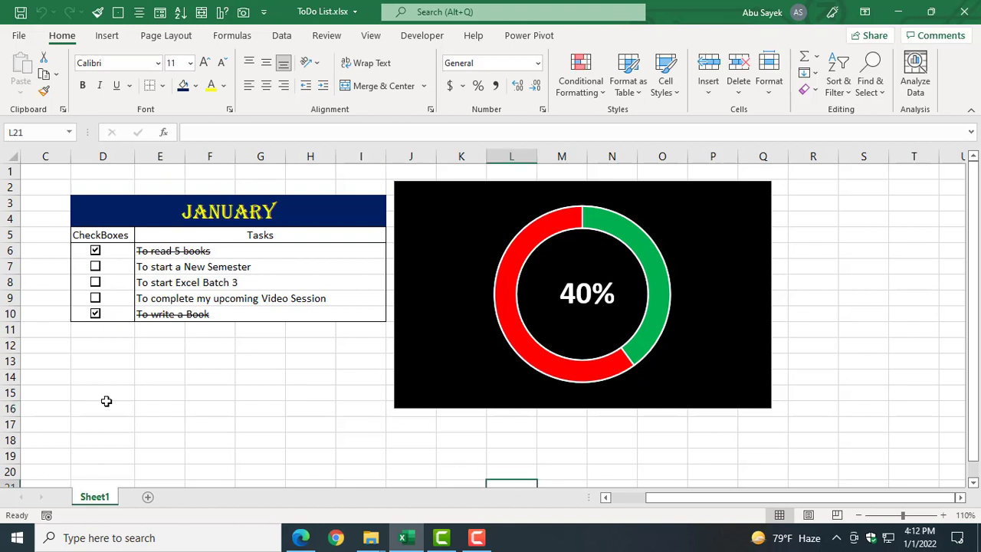
left_click(95, 266)
left_click(95, 282)
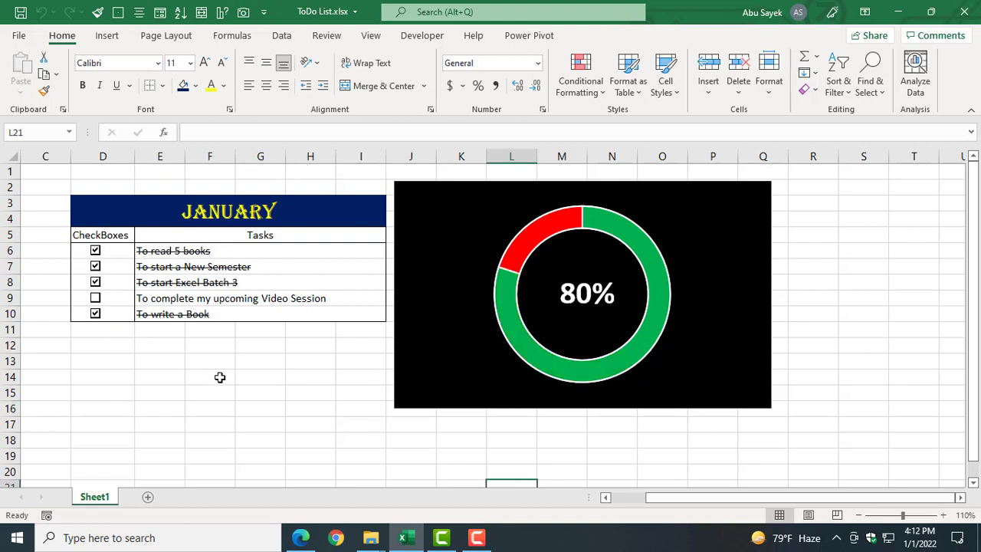
left_click(220, 376)
key("F10")
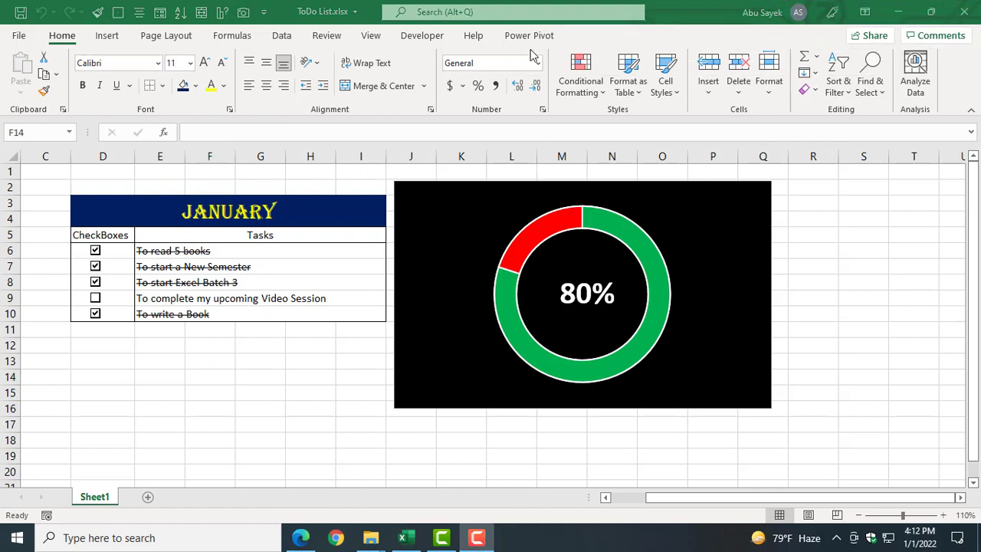